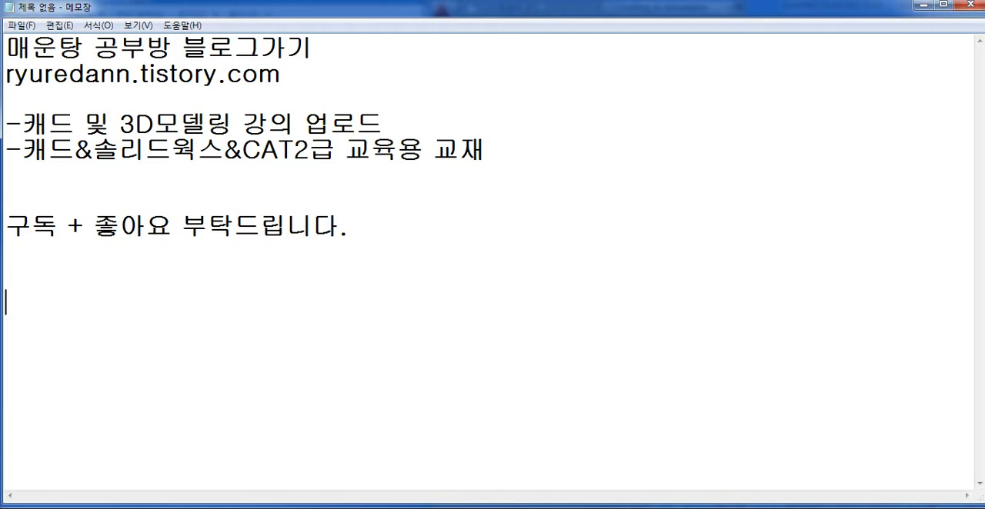
- Read through the blog address, lecture and textbook notes, and subscription request in the text file
drag(6, 49, 286, 75)
click(286, 75)
drag(22, 123, 233, 123)
click(85, 124)
click(233, 123)
drag(22, 123, 65, 127)
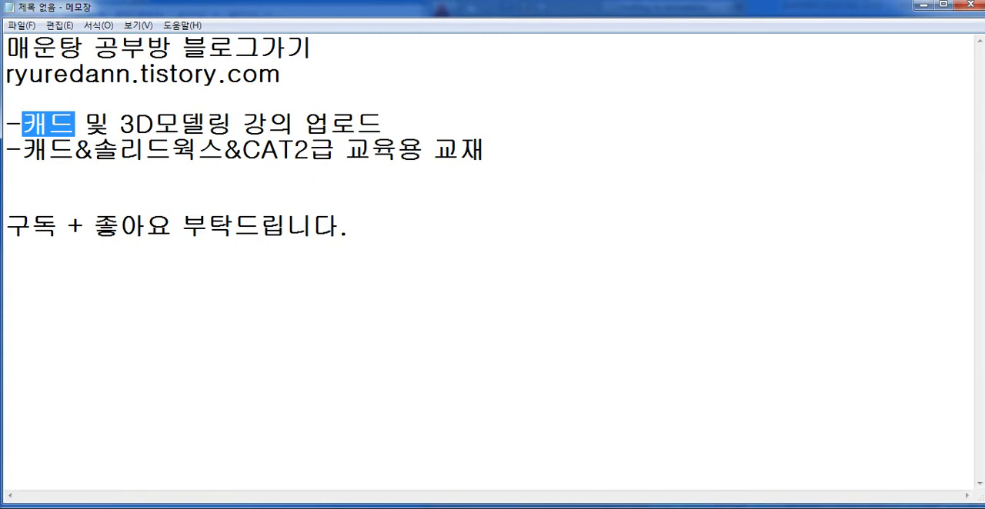
click(6, 200)
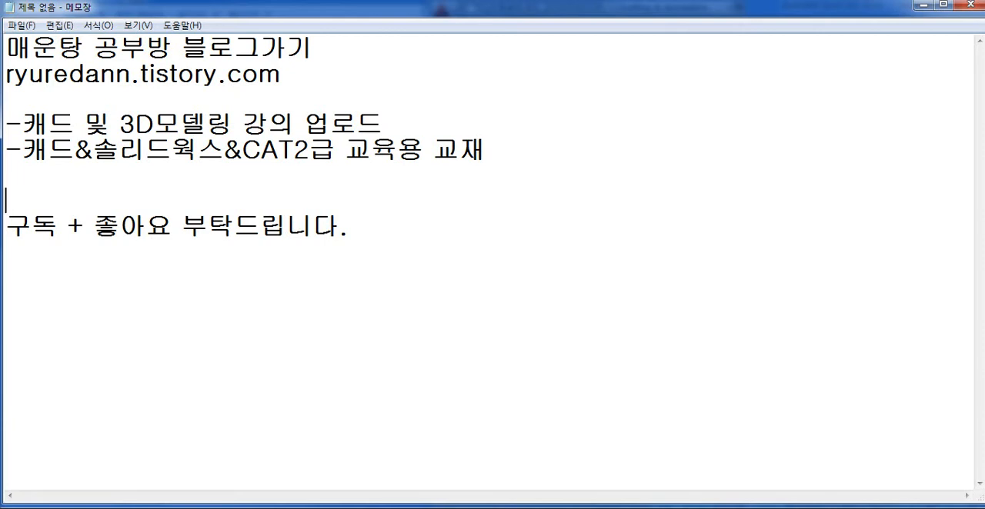
key(Down)
key(shift+Right)
key(shift+Right)
key(shift+Right)
key(shift+Right)
key(shift+Right)
key(shift+Right)
key(shift+Right)
key(shift+Right)
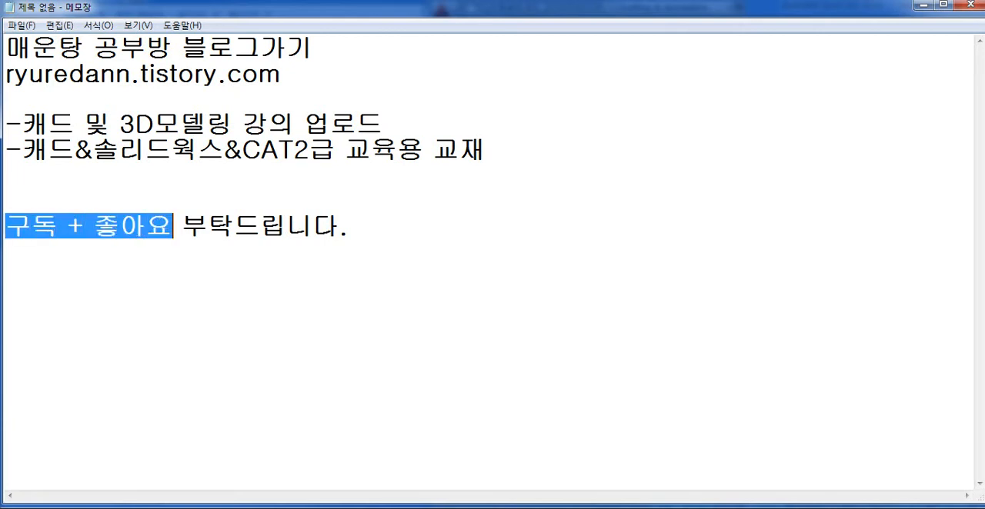
key(End)
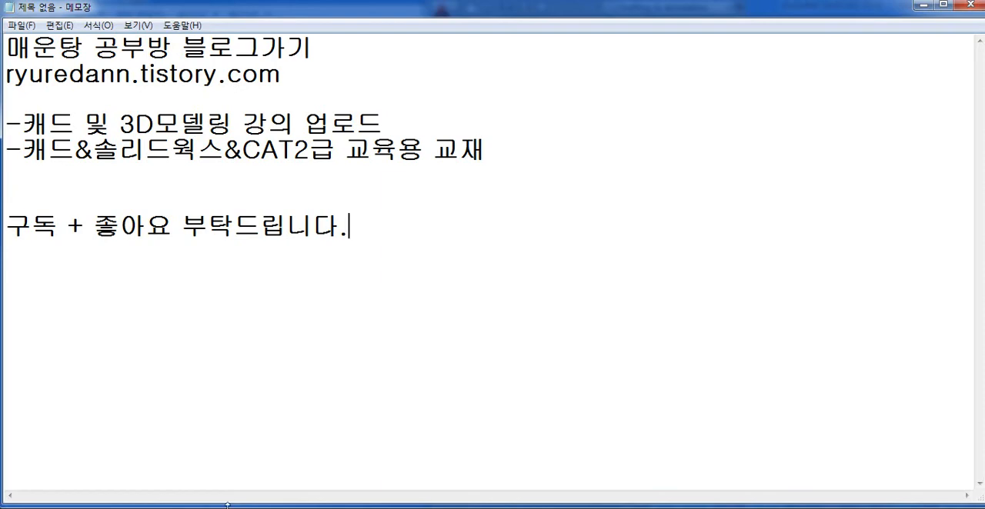
- Switch to the AutoCAD drawing eeeee (1).dwg and compare it with the reference image photo (1) placed beside it
mouse_move(294, 502)
click(295, 457)
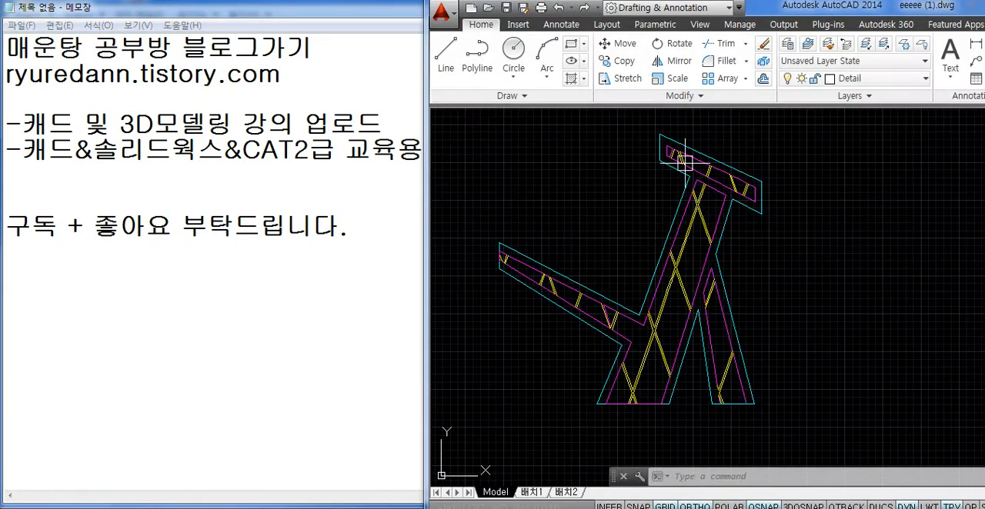
double_click(788, 13)
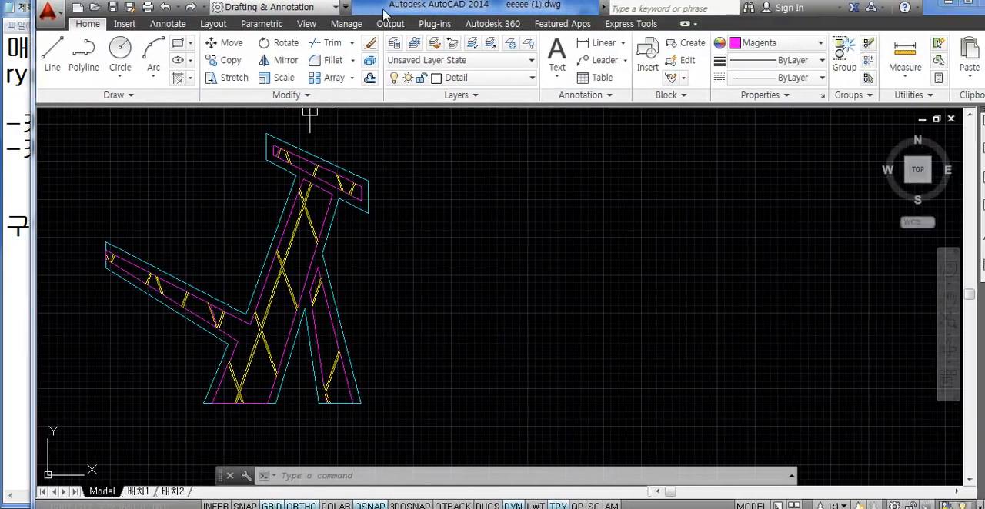
click(459, 218)
click(425, 264)
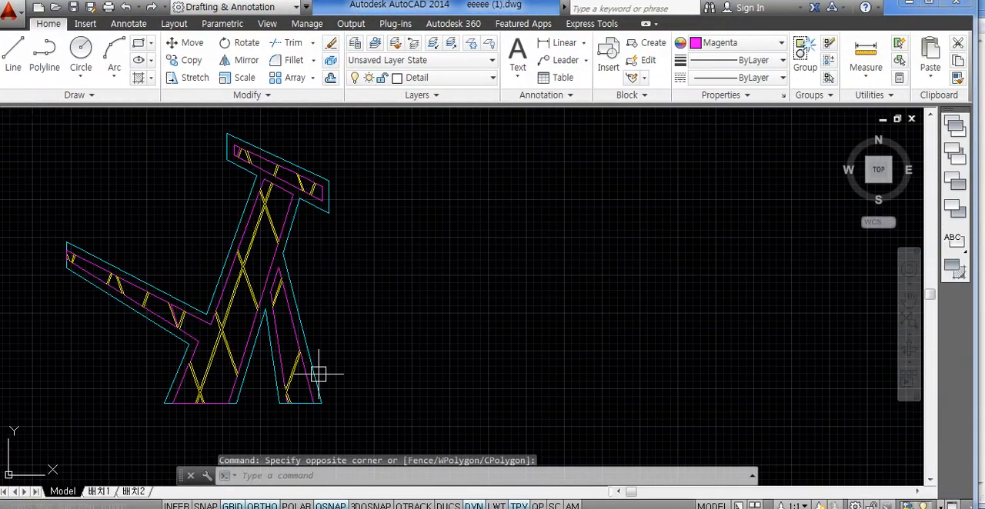
click(410, 507)
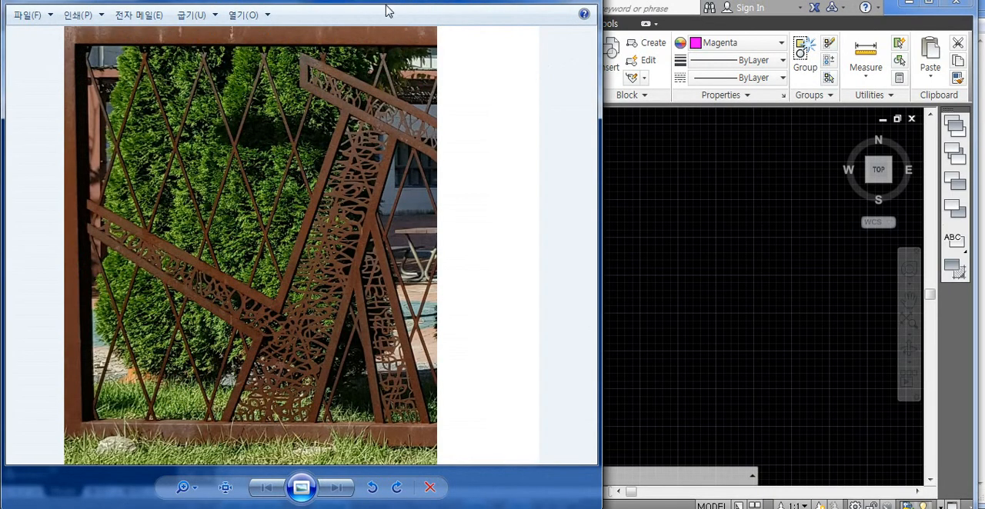
mouse_move(483, 10)
mouse_down()
mouse_move(480, 29)
mouse_move(809, 34)
mouse_up()
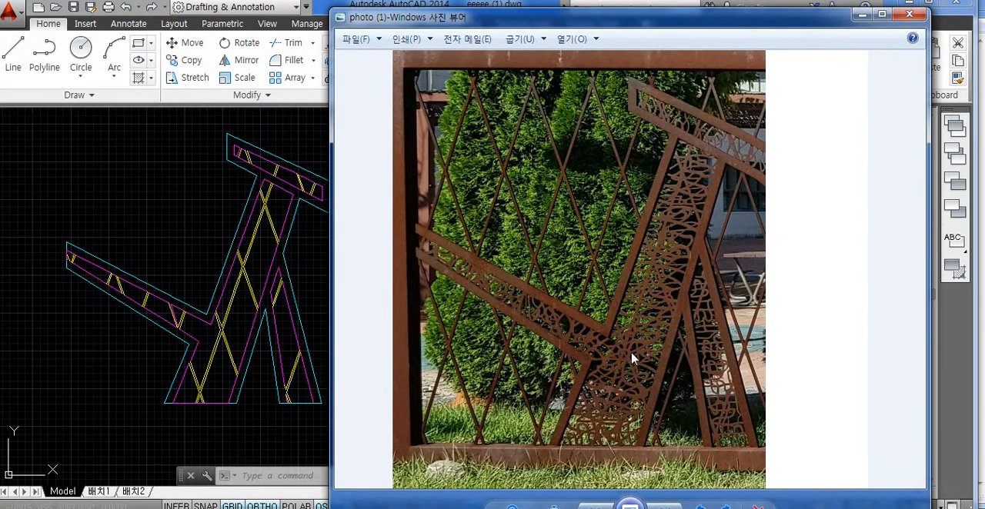
click(259, 262)
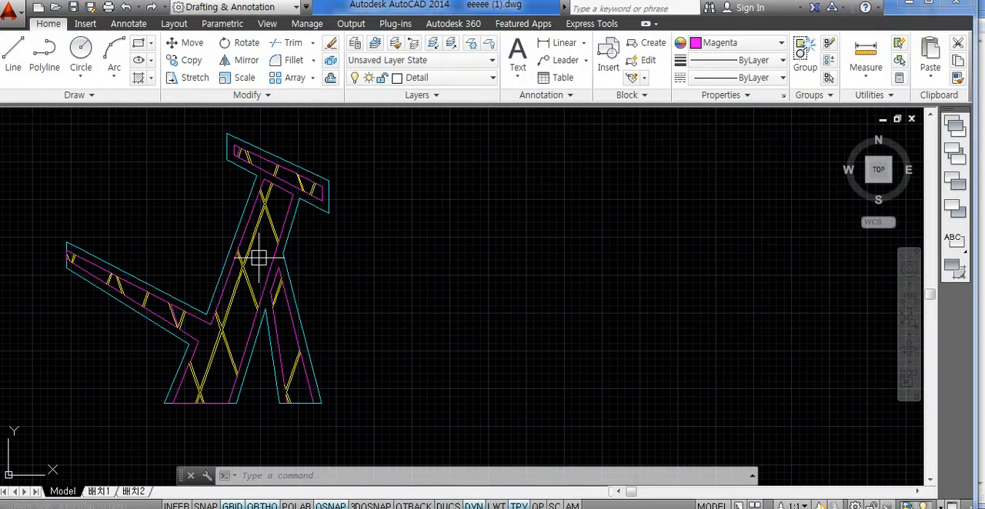
- Hatch interior regions of the sculpture's main body and its narrow second leg with the ANGLE pattern at scale 1
text(h)
key(Return)
click(231, 323)
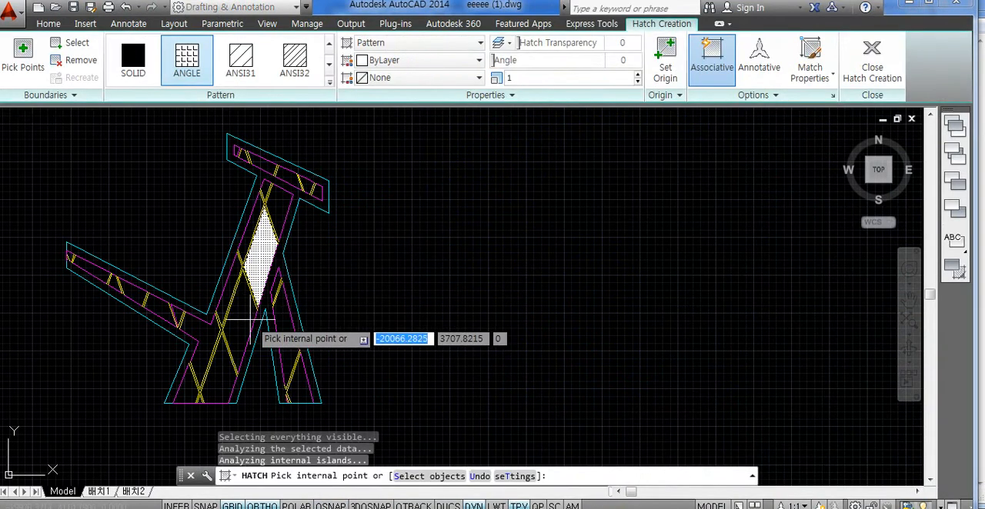
click(281, 338)
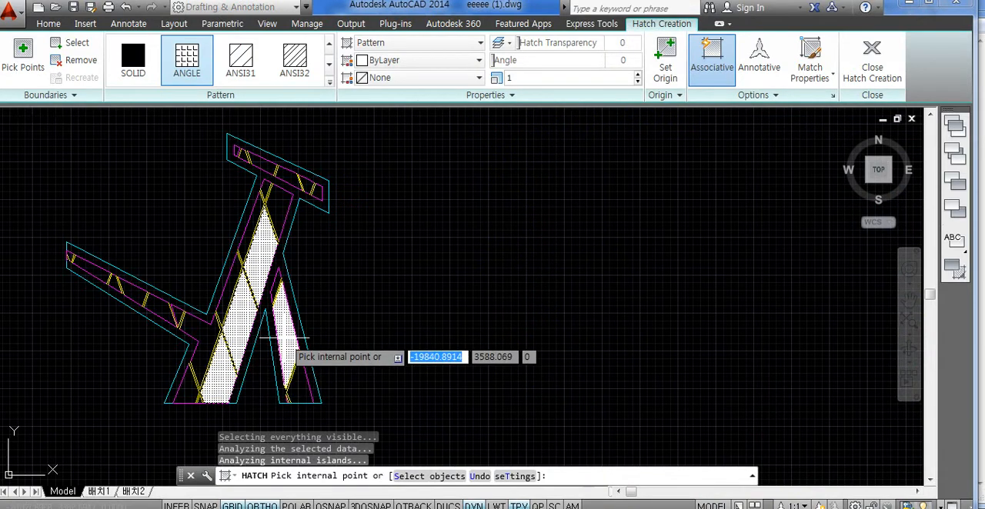
key(Return)
- Check the hatched areas against the reference photo, and undo the hatch
key(alt+Tab)
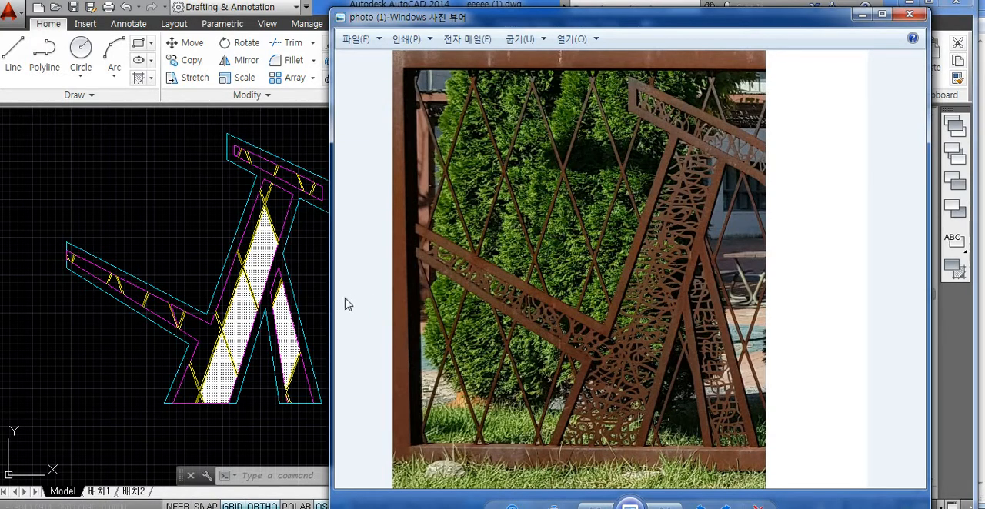
click(315, 285)
key(Escape)
key(ctrl+z)
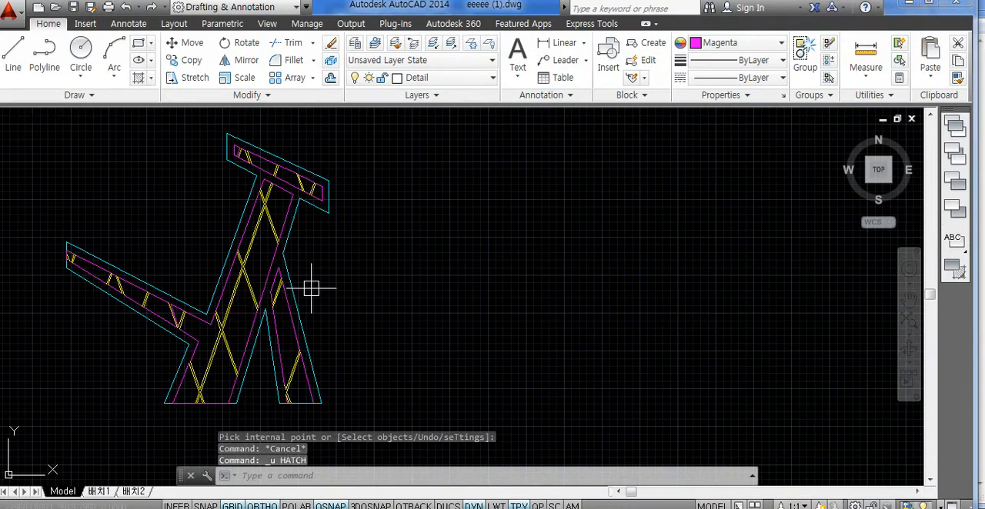
click(374, 295)
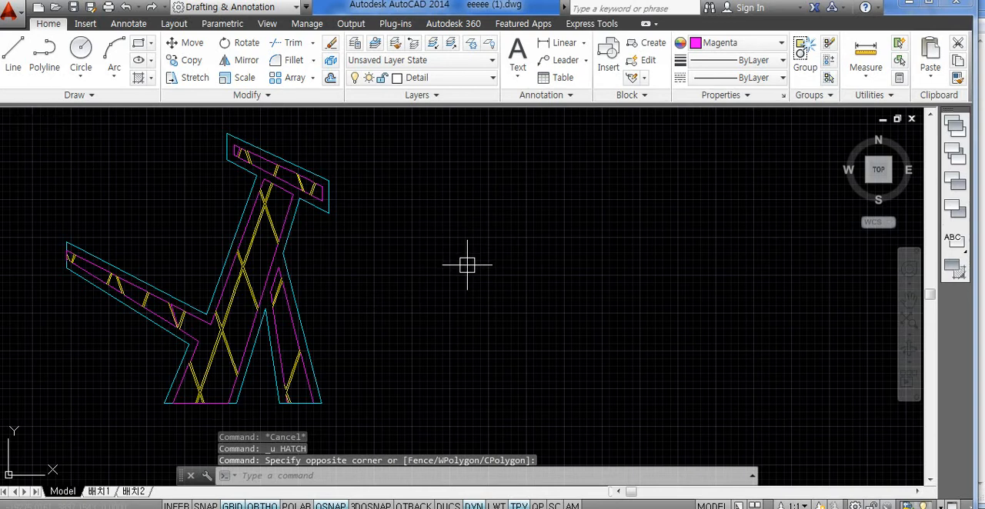
- Attach the image photo (1) with a full path, inserting it in the empty area beside the sculpture outline at scale factor 1
text(Im)
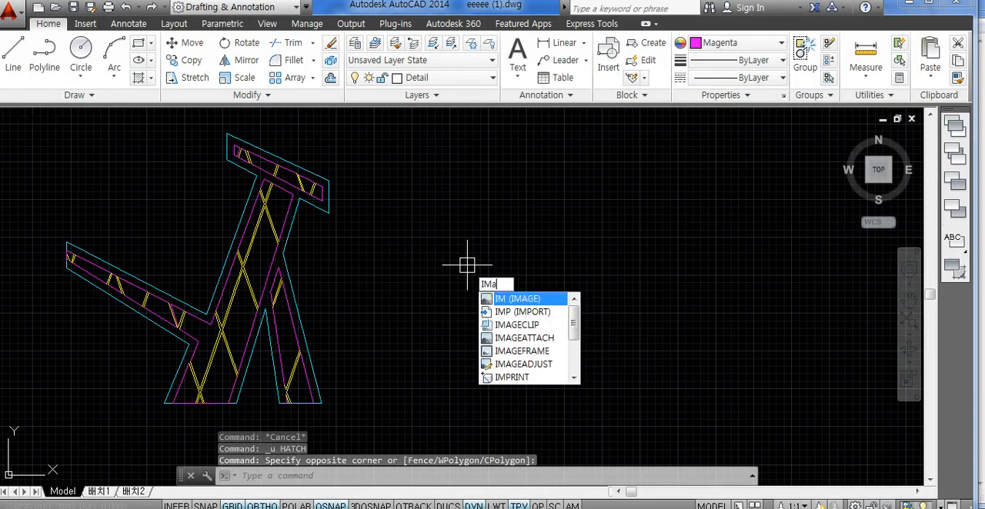
text(a)
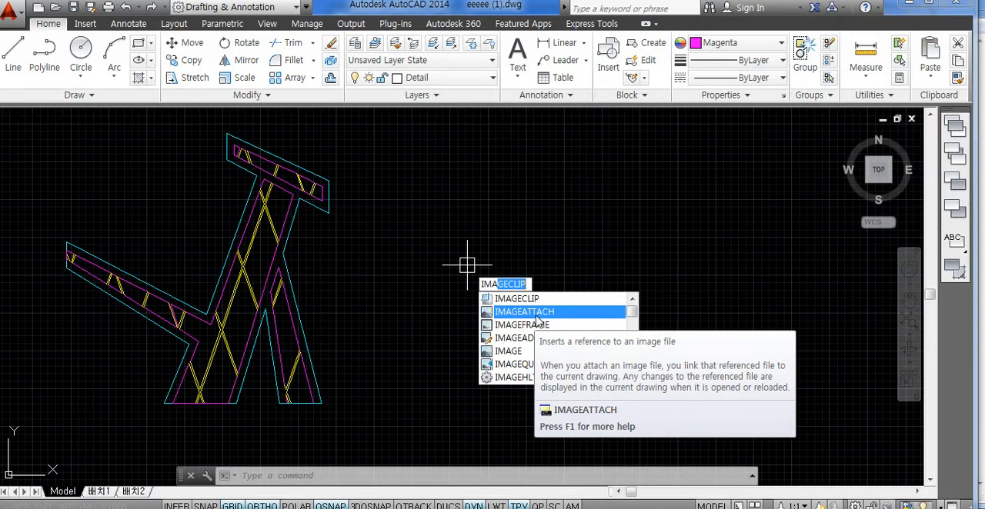
click(537, 316)
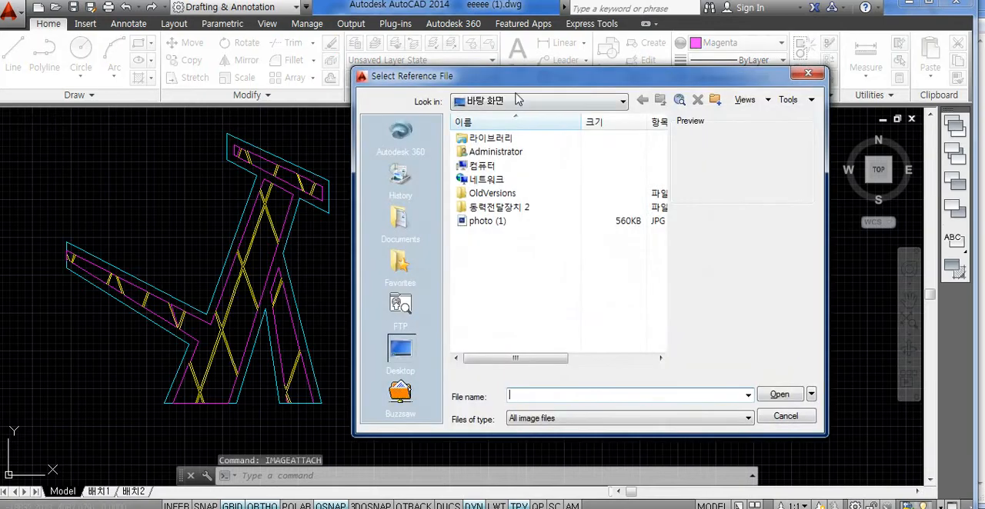
drag(526, 87, 538, 90)
click(496, 224)
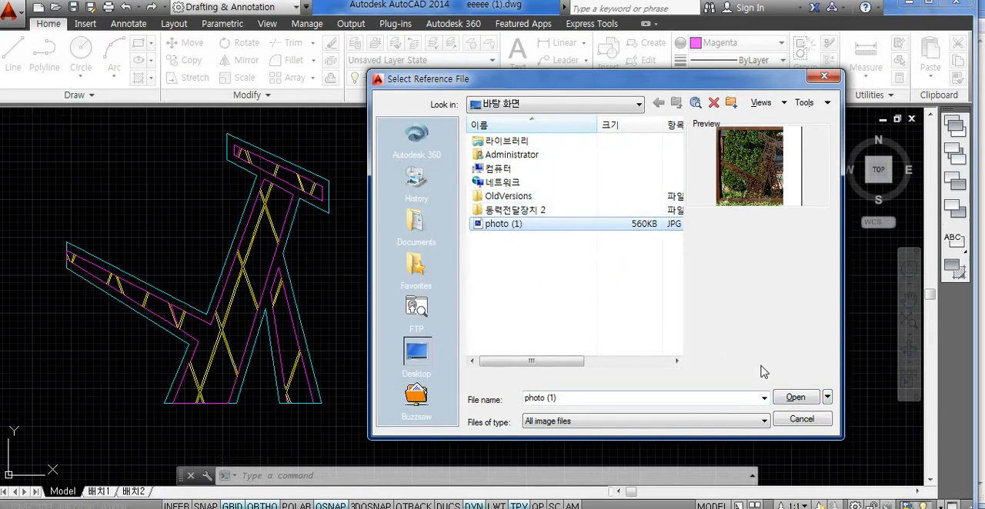
click(796, 398)
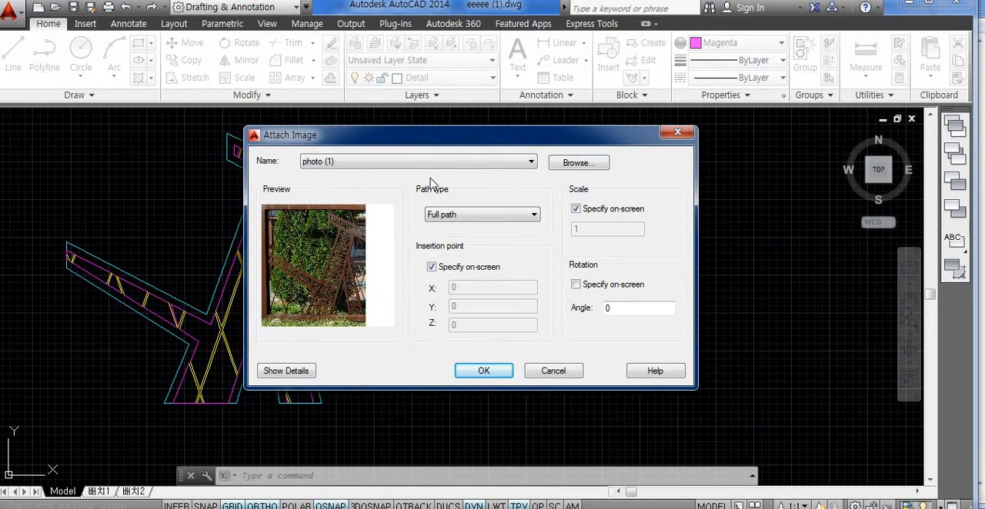
click(485, 372)
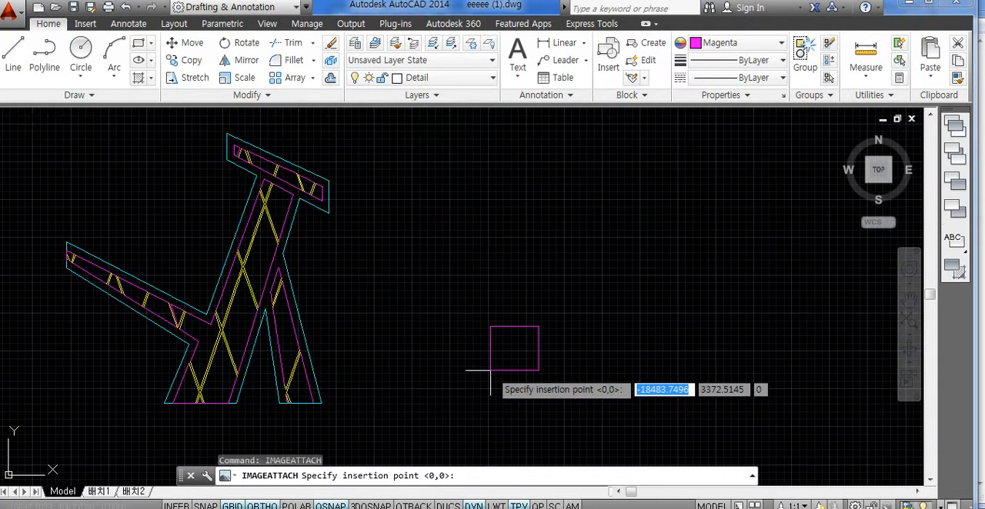
click(490, 330)
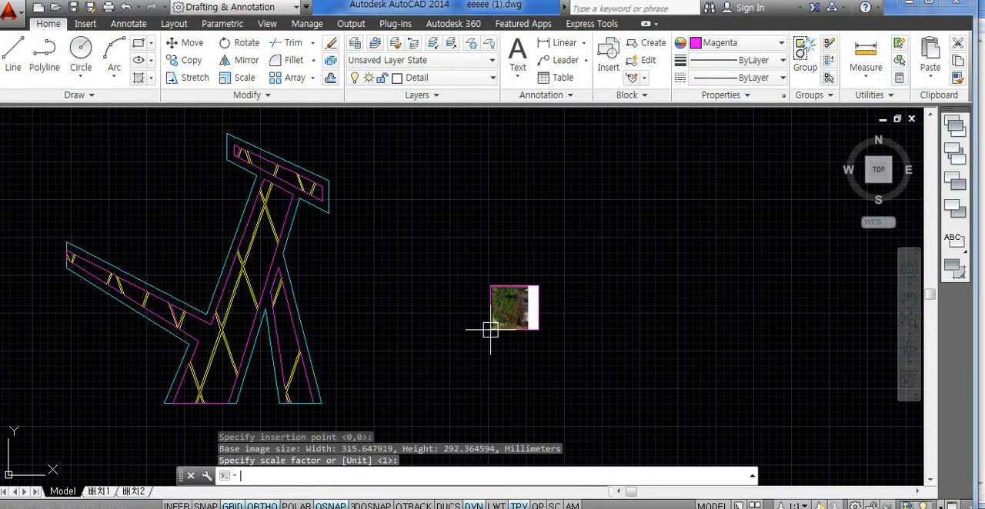
key(Return)
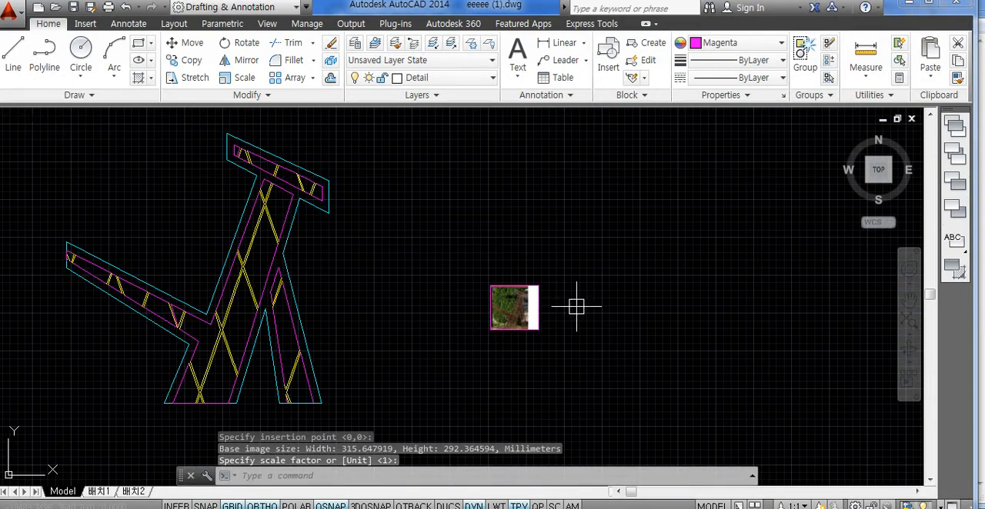
middle_drag(517, 334, 541, 335)
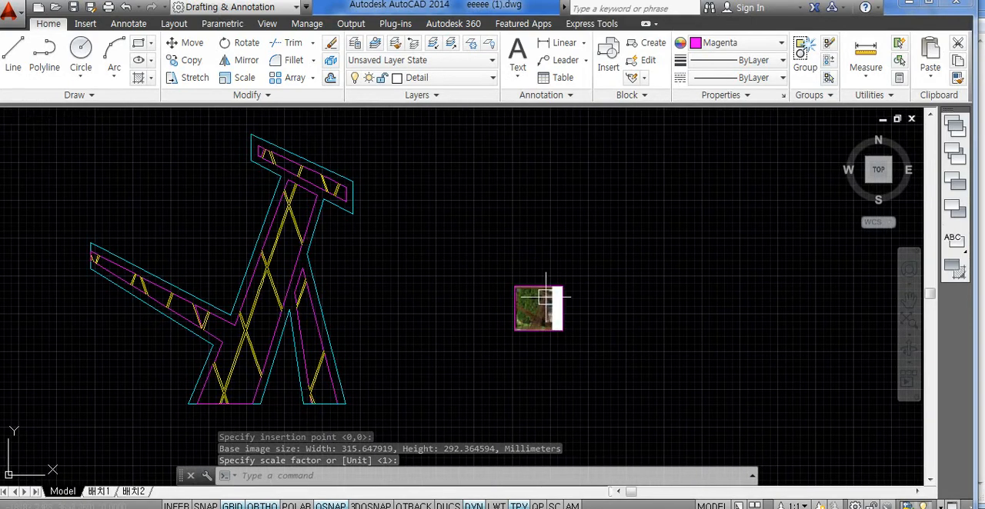
click(531, 330)
key(Escape)
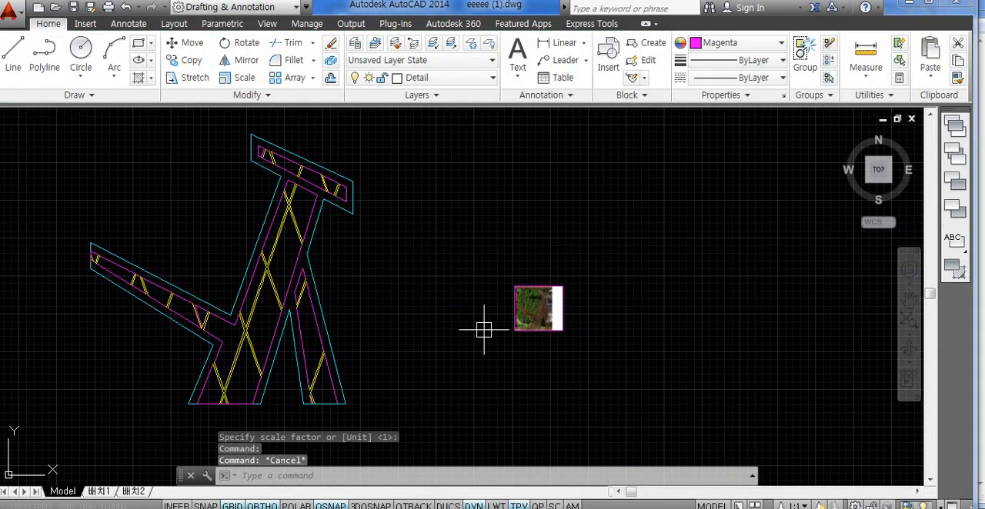
- Add a linear dimension below the sculpture's wide leg, spanning the base of its outer cyan outline
middle_drag(470, 334, 528, 303)
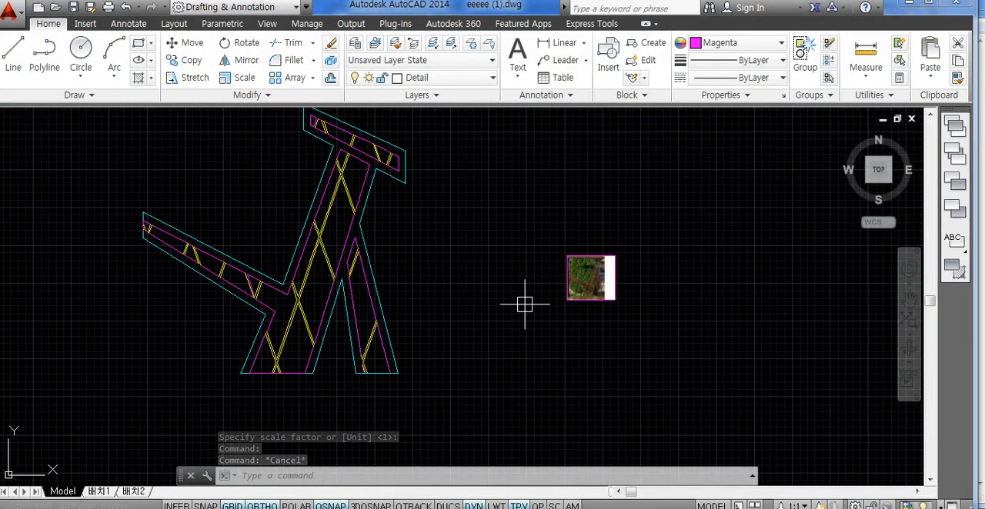
text(dli)
key(Return)
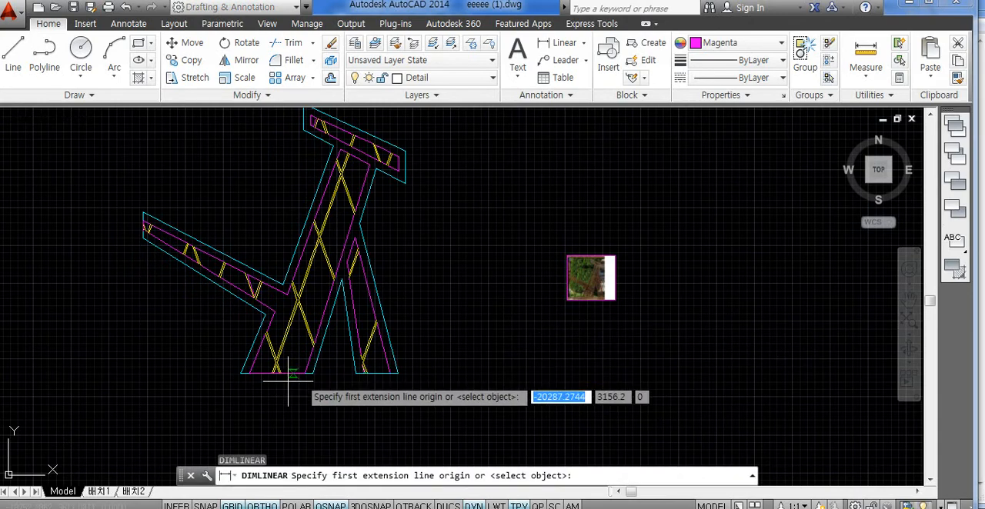
scroll(266, 381, up, 6)
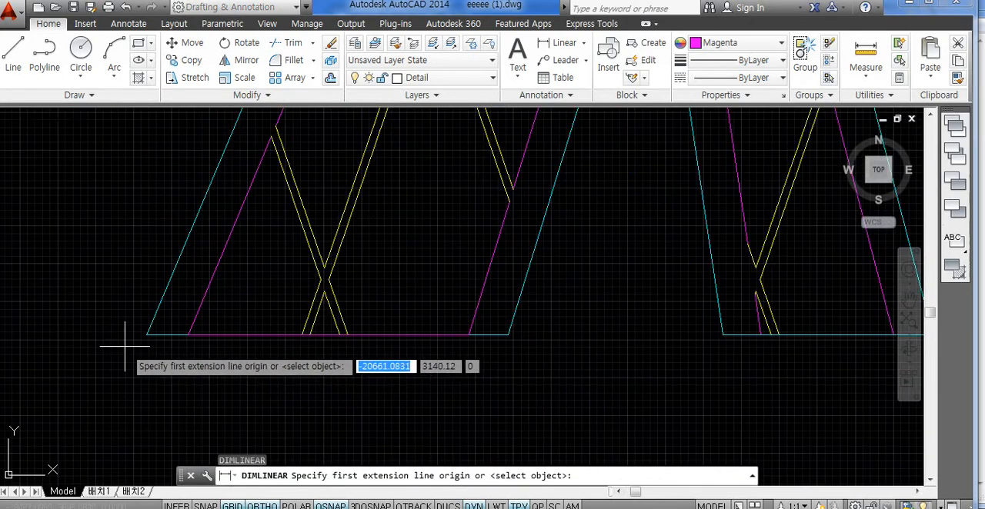
click(147, 335)
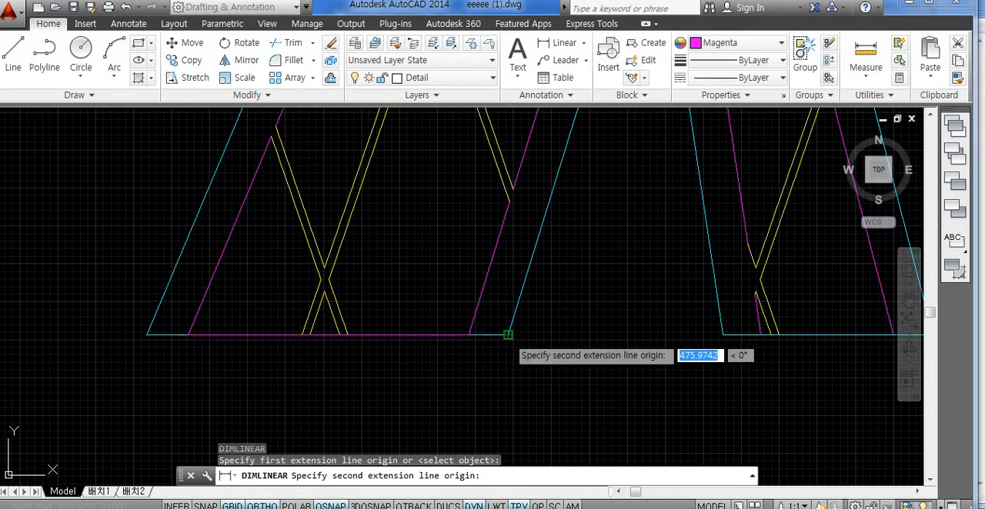
click(508, 335)
scroll(431, 366, down, 4)
click(463, 389)
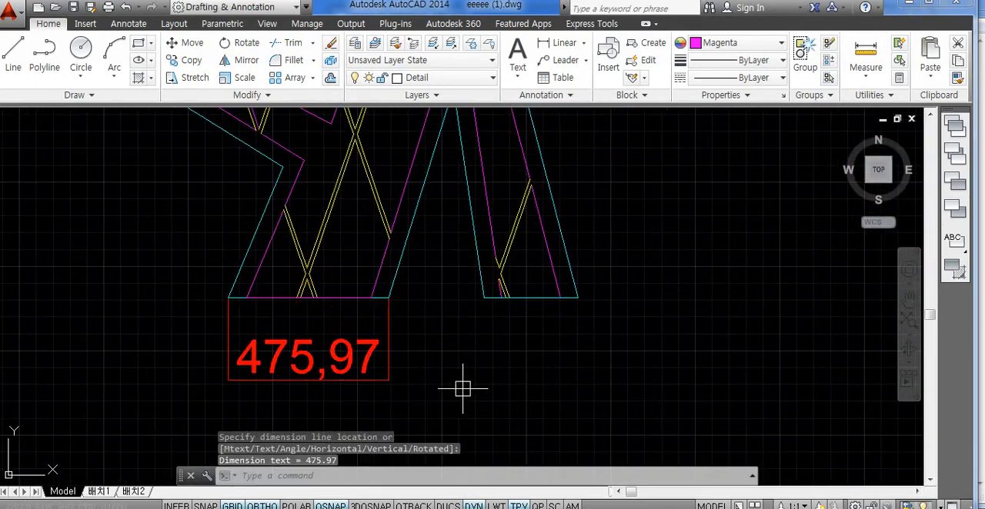
- Draw a horizontal line on the attached photo along the base of the sculpture's wide leg, from outer edge to outer edge
scroll(422, 389, down, 2)
middle_drag(564, 347, 486, 376)
middle_drag(690, 323, 632, 336)
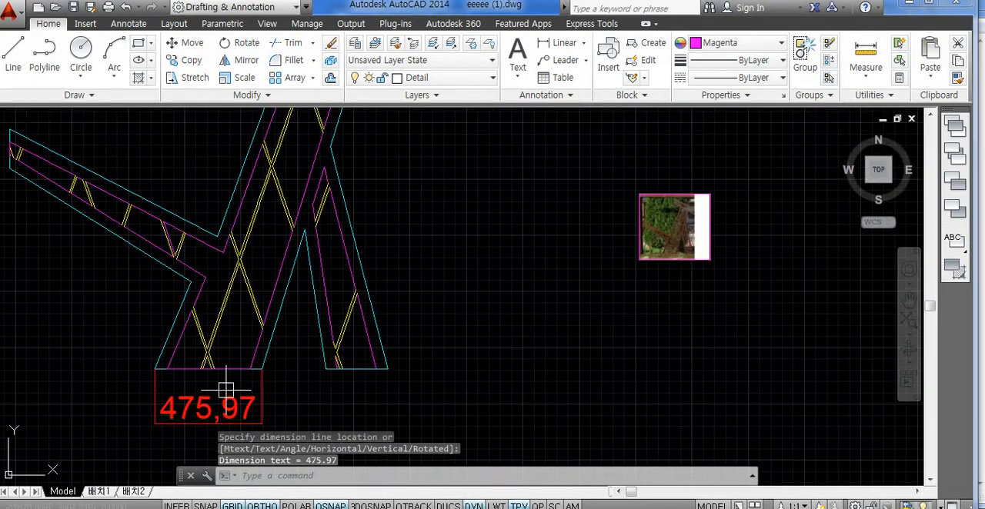
scroll(646, 254, up, 8)
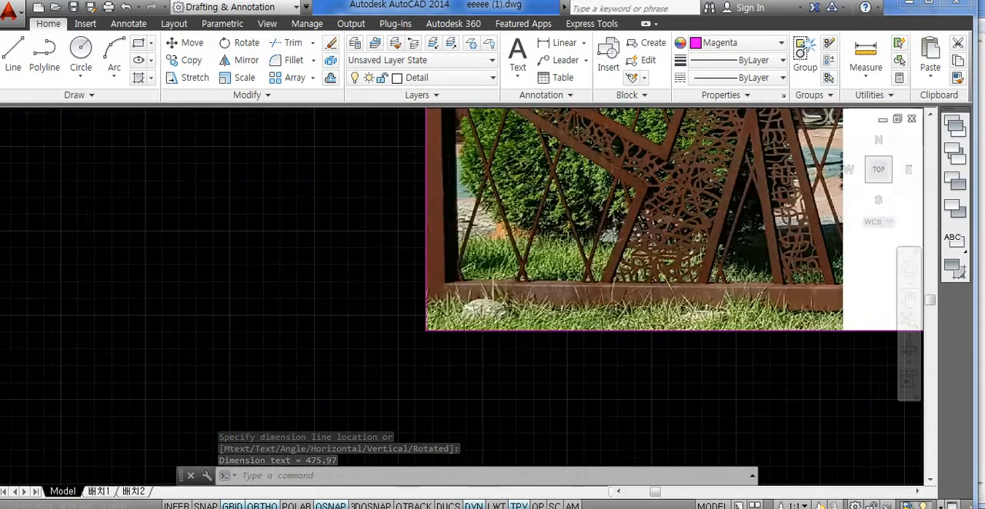
scroll(510, 307, up, 5)
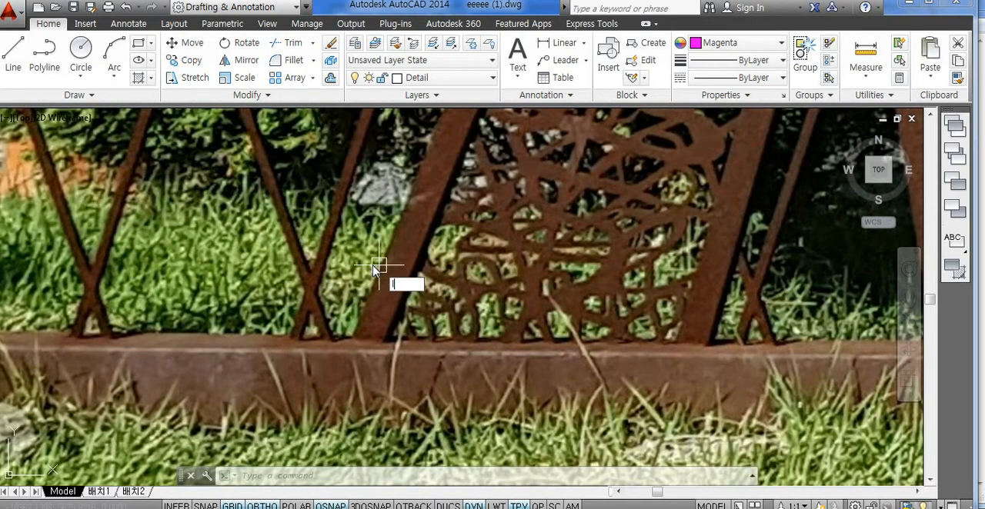
key(Return)
click(354, 339)
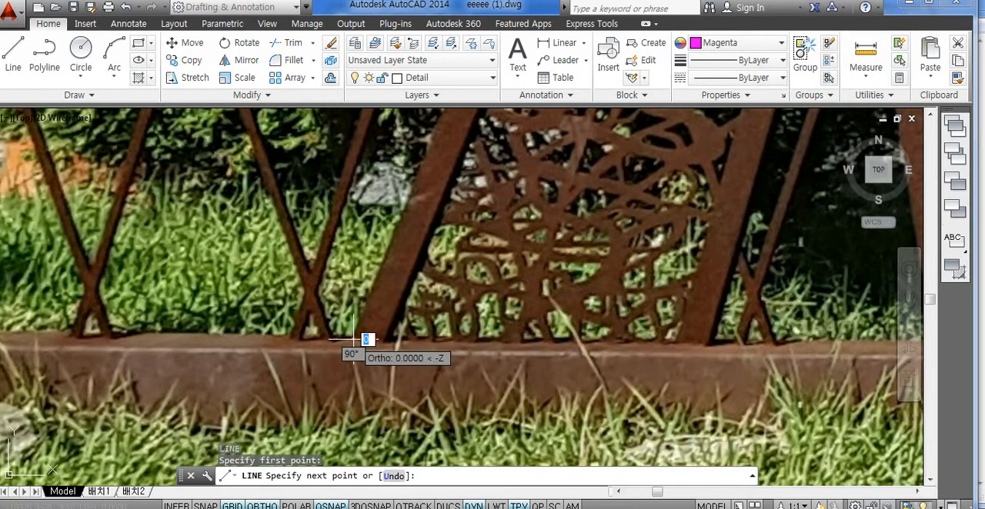
click(709, 339)
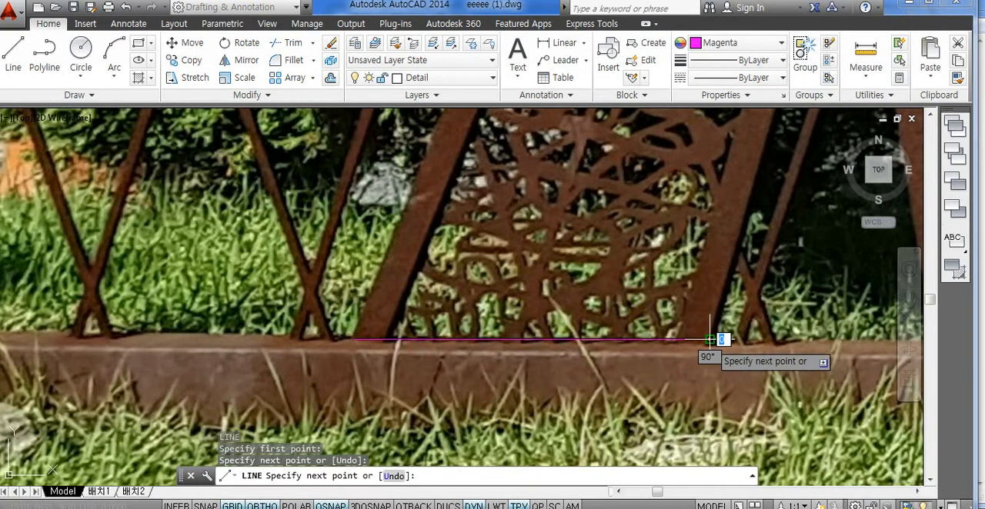
- End the line and add a linear dimension to it, placed below the attached photo
key(Escape)
key(Escape)
key(Escape)
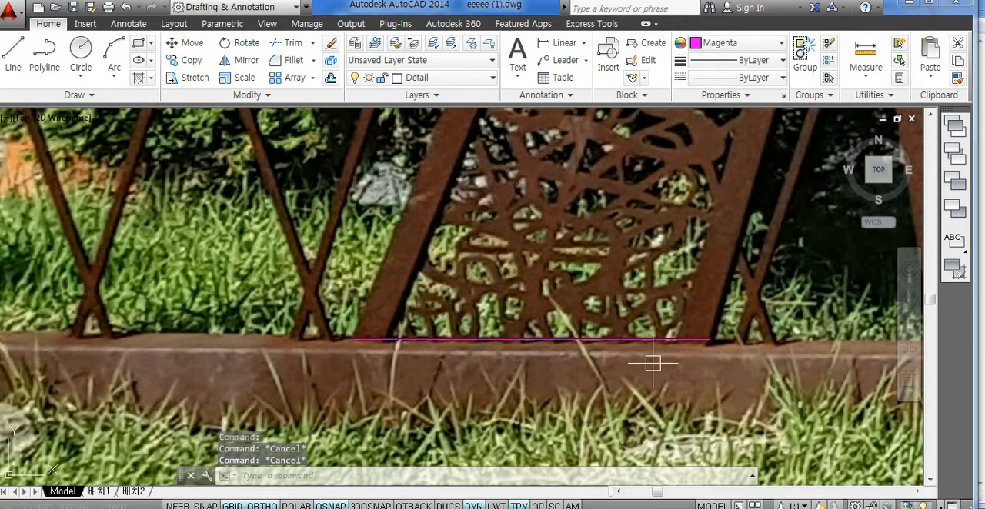
text(DLI)
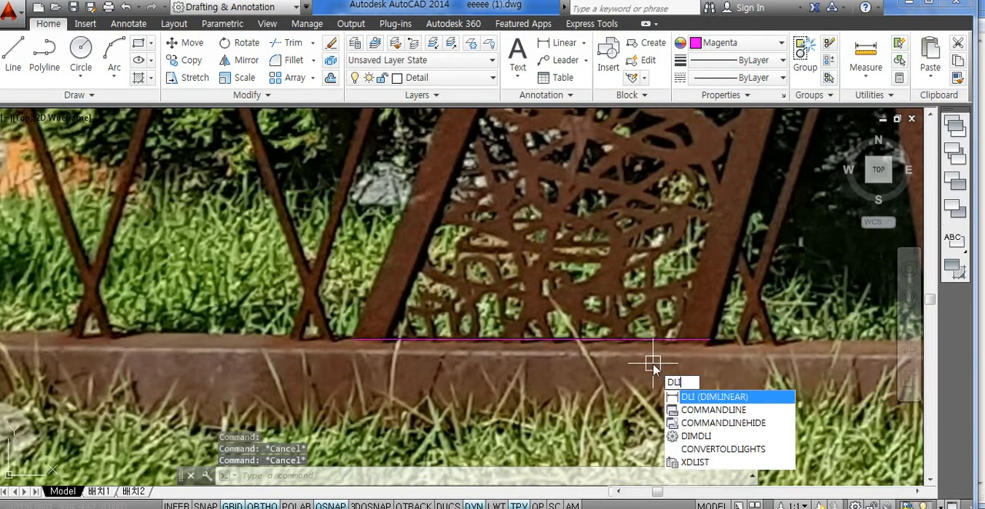
key(Return)
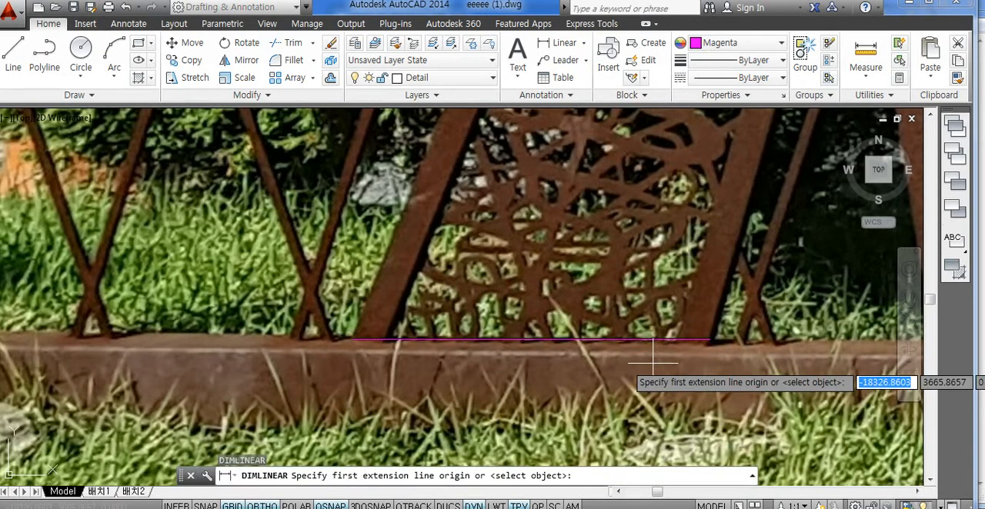
click(710, 338)
click(354, 339)
scroll(358, 343, down, 6)
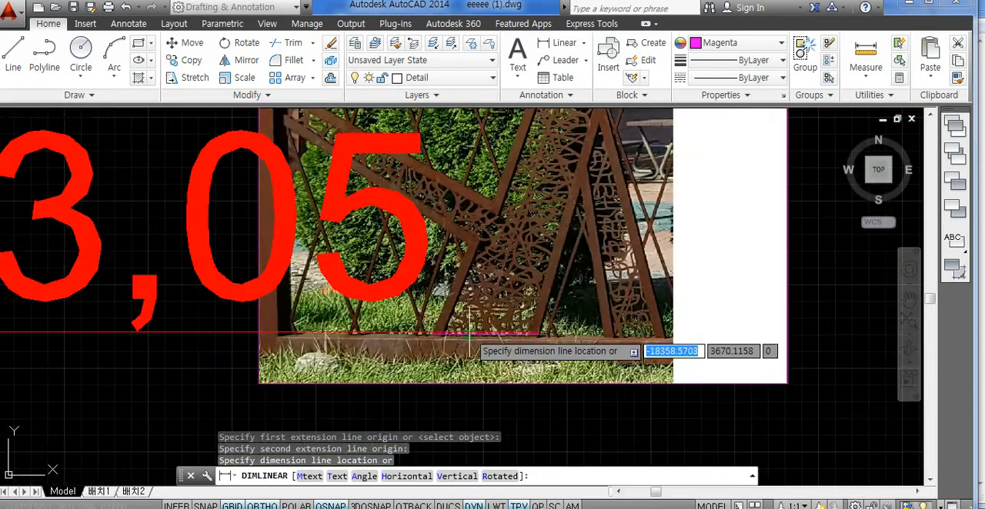
click(482, 371)
- Compare the base-width dimension on the attached photo with the one below the sculpture outline
middle_drag(513, 345, 695, 273)
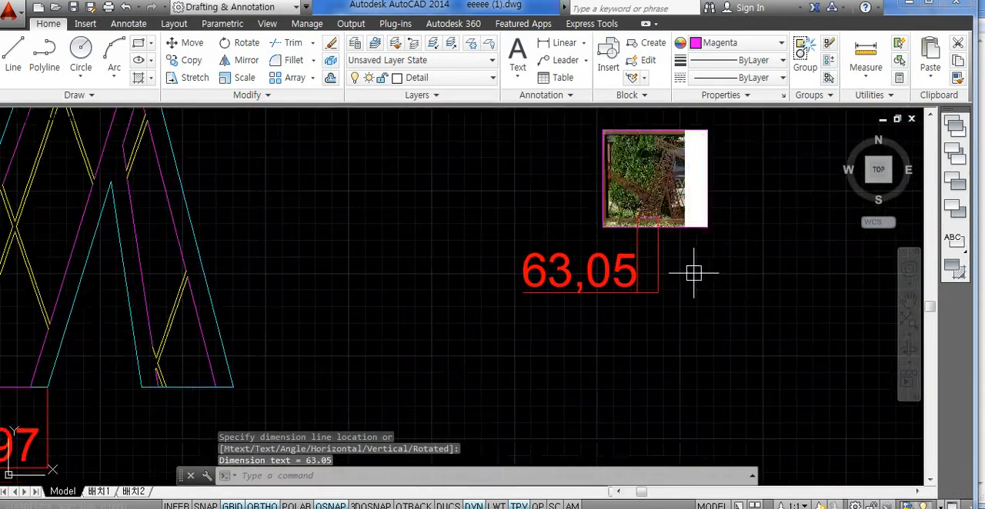
middle_drag(646, 335, 667, 310)
key(Escape)
click(735, 203)
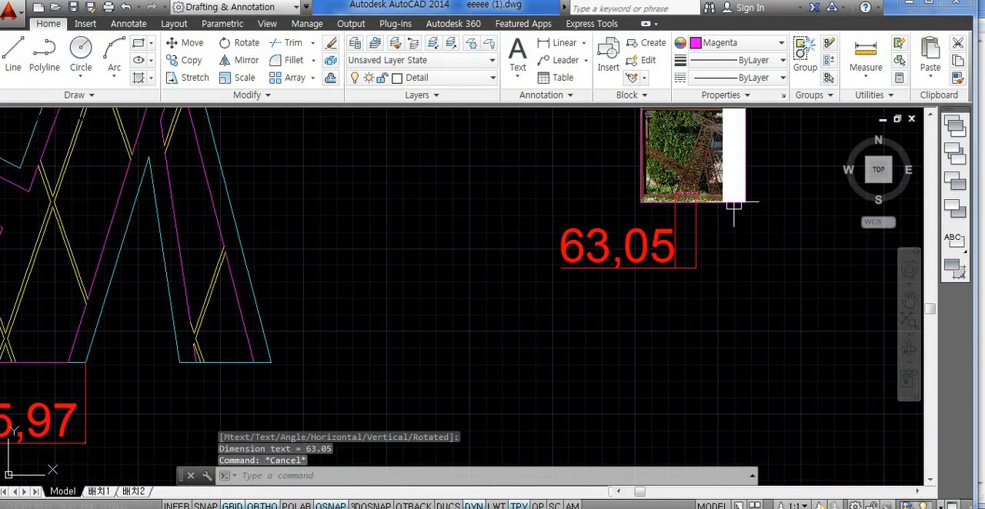
key(Escape)
middle_drag(260, 363, 412, 343)
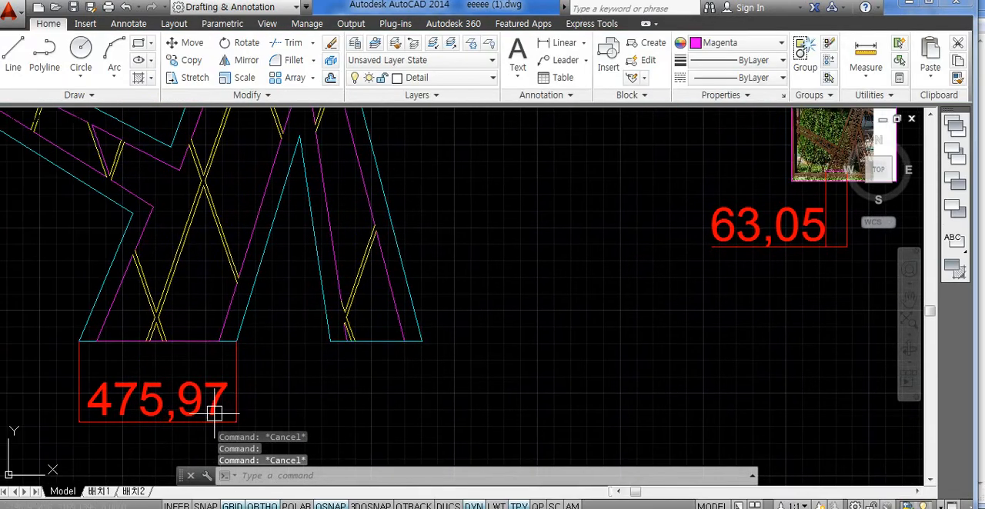
key(Escape)
scroll(546, 343, down, 2)
middle_drag(557, 339, 486, 356)
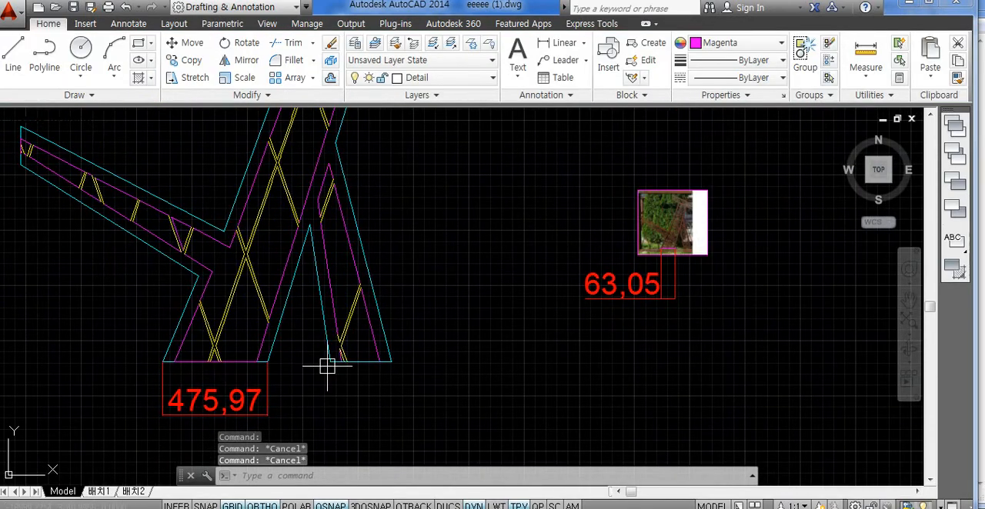
- Open a blank Notepad note beside the drawing and write the first line "scale , sc 엔터"
click(12, 504)
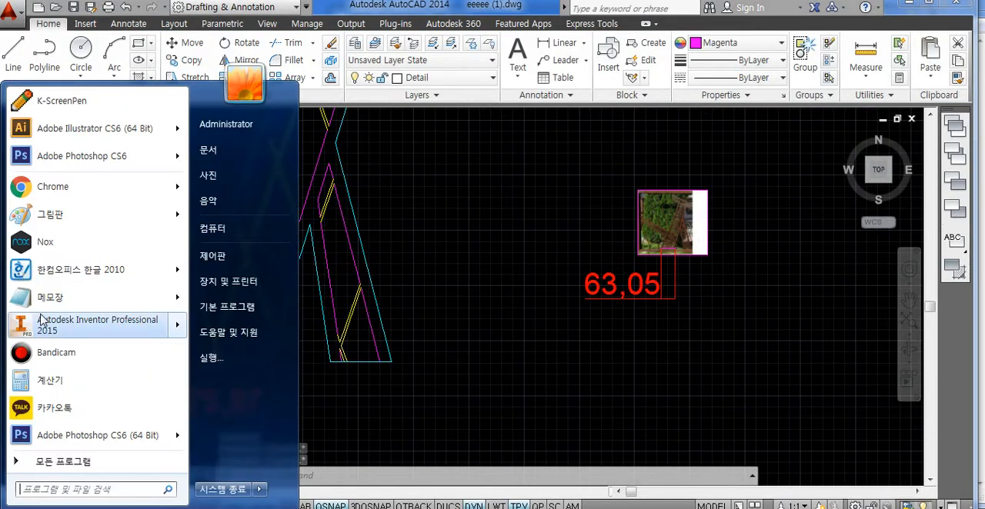
click(142, 296)
mouse_move(556, 61)
mouse_down()
mouse_move(834, 54)
mouse_move(764, 57)
mouse_move(807, 56)
mouse_up()
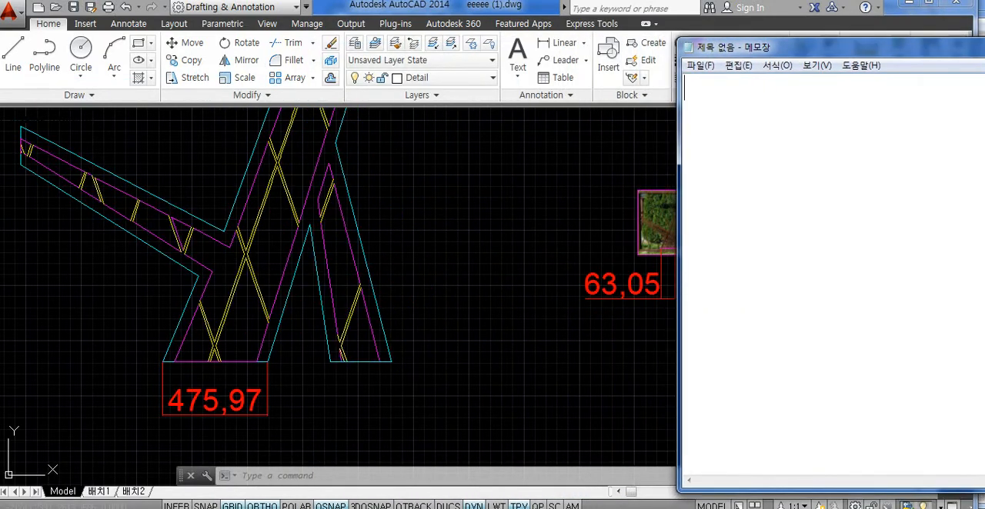
text(tmzp)
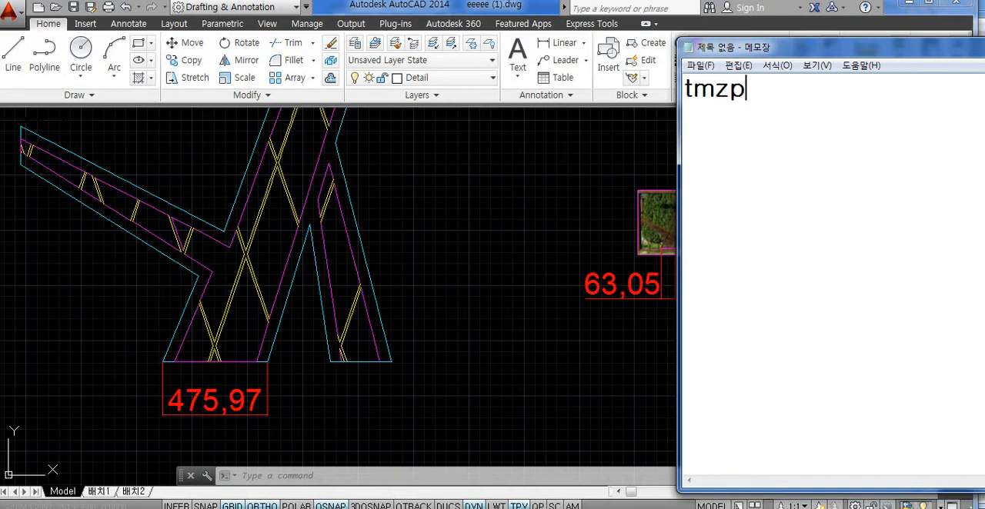
key(BackSpace)
key(BackSpace)
key(BackSpace)
key(BackSpace)
text(scale )
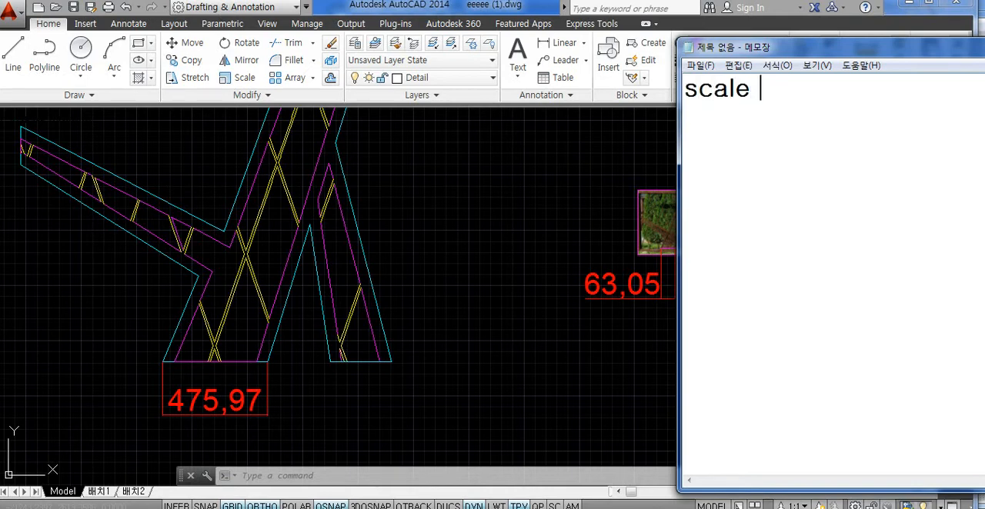
text(, sc)
text( 엔ㄷ)
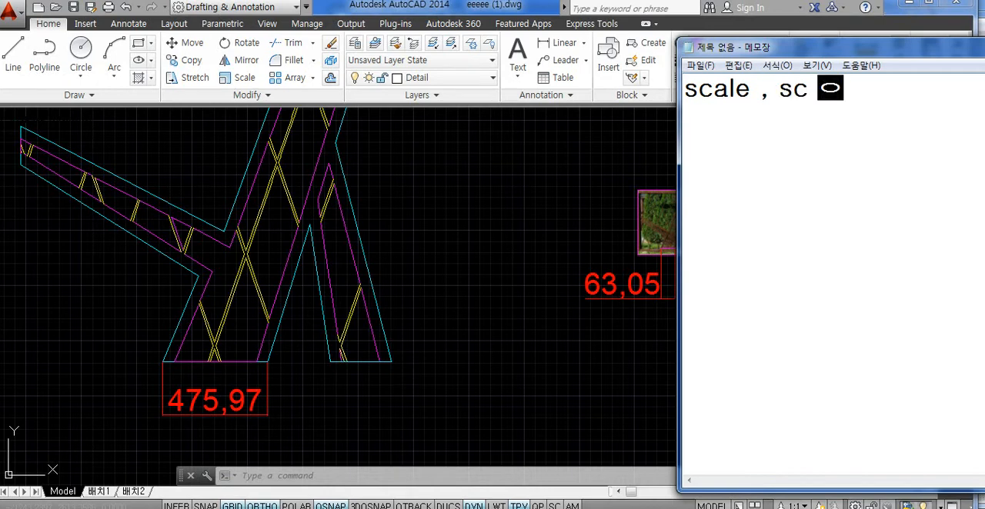
key(Return)
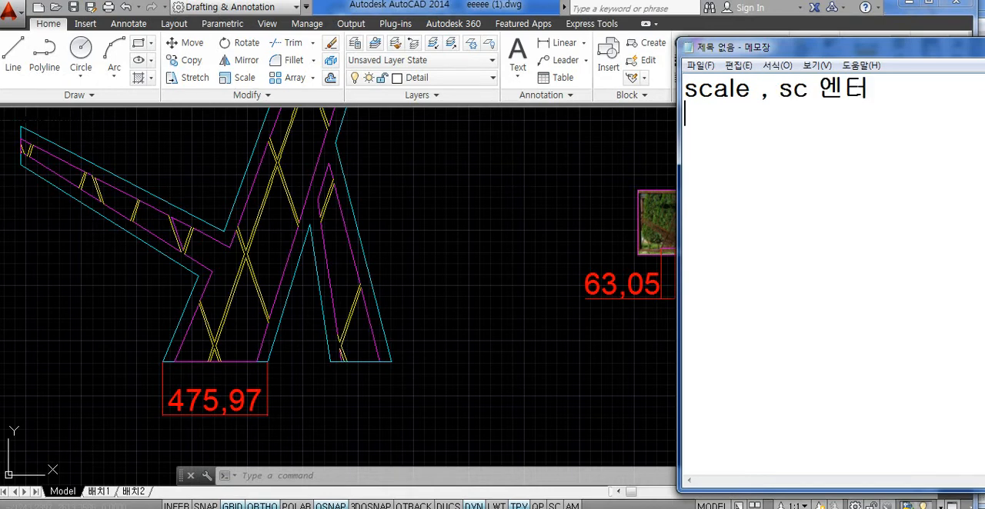
- Add the note lines "물체 선택 엔터" and "고정점 클릭" below the first line
text(물체 선택 엔터)
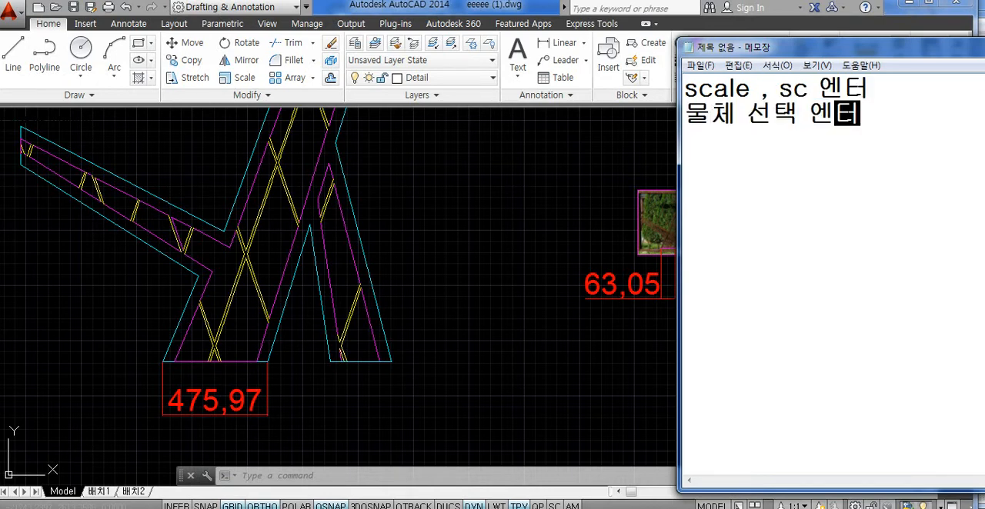
key(Return)
text(고정저점 클릭)
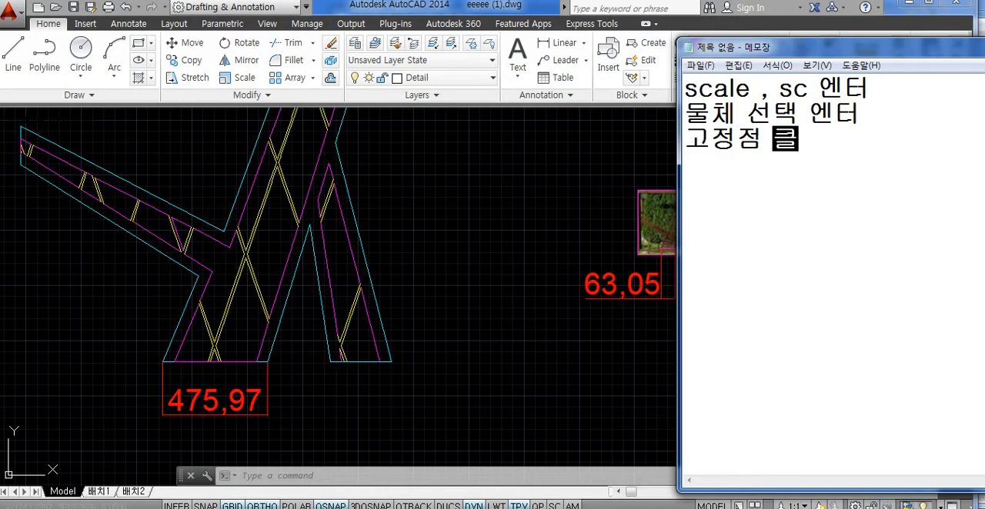
key(Return)
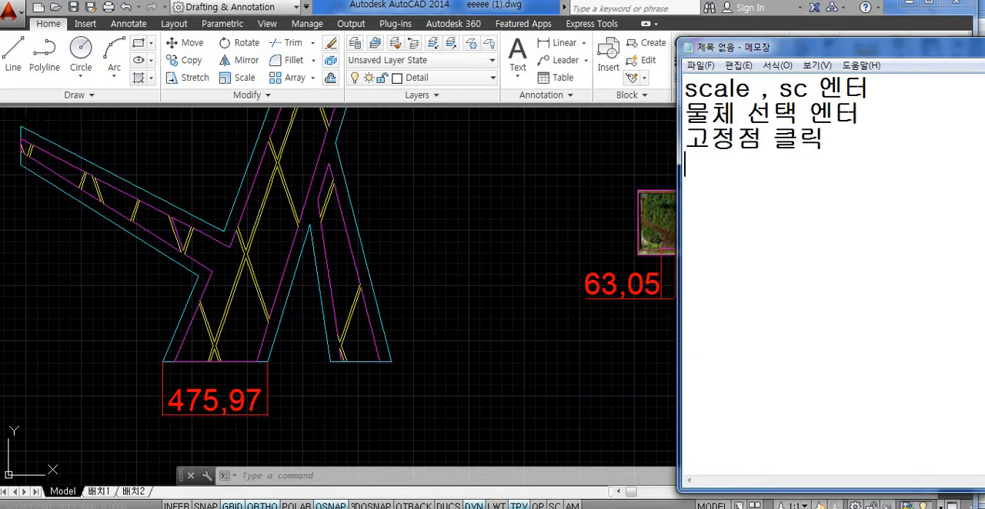
- Write the scale ratio "475.97/63.05 엔터" as the fourth line of the note
text(ㅂ)
key(BackSpace)
text(475.)
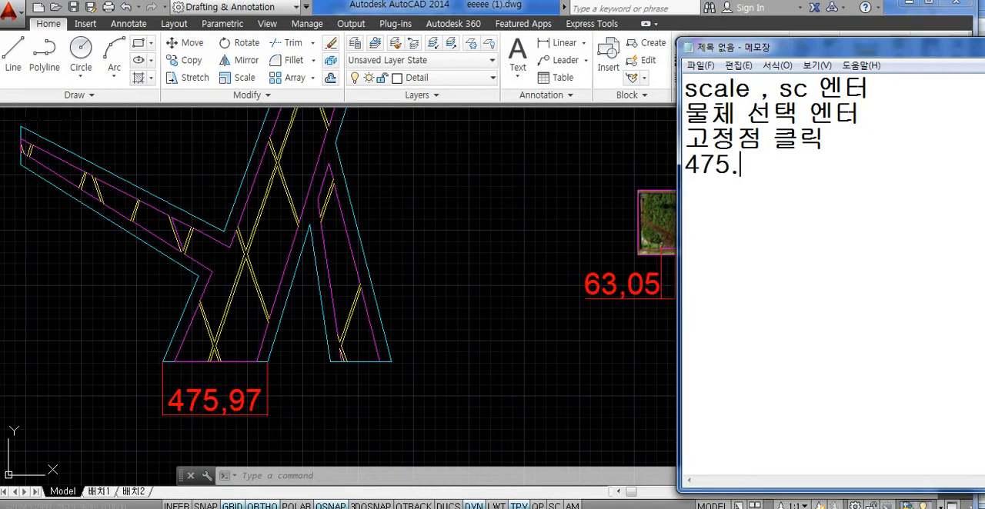
text(97/)
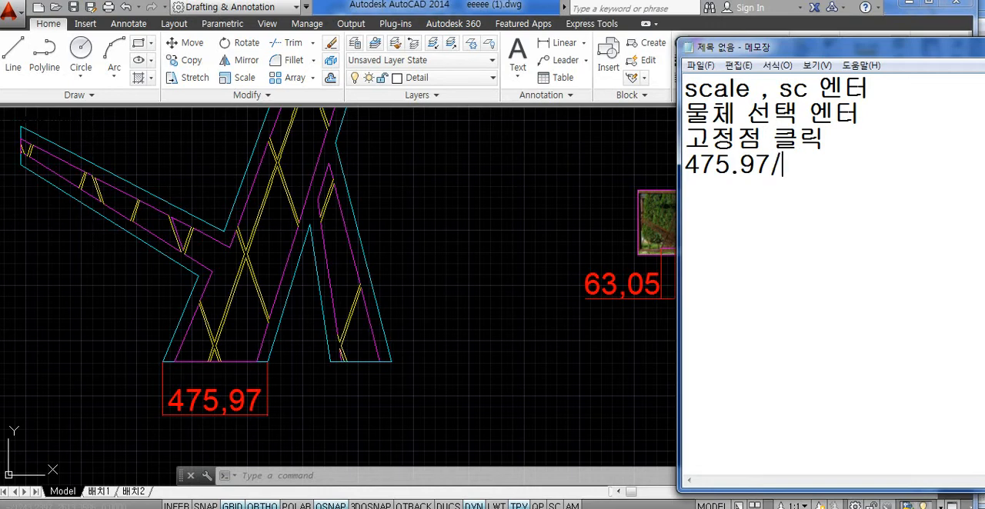
text(63.05)
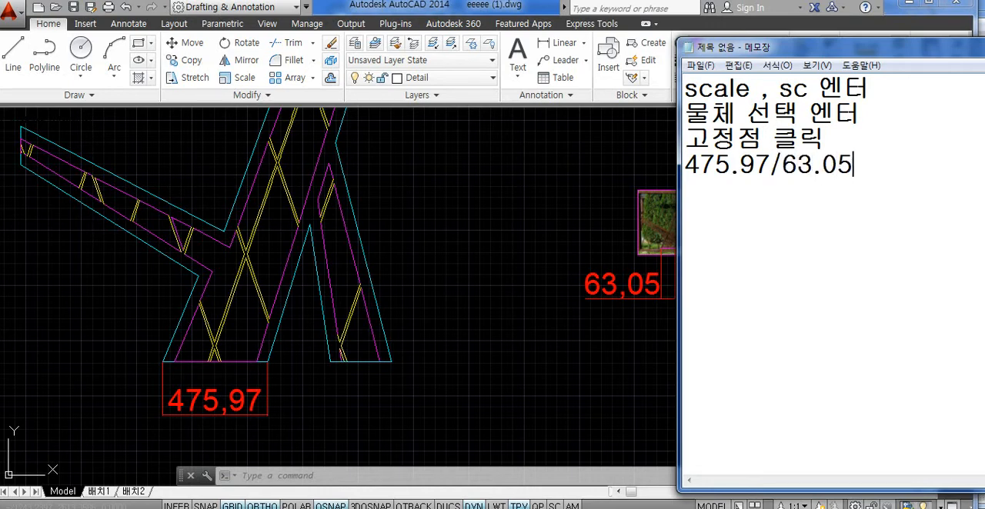
text( 엔터)
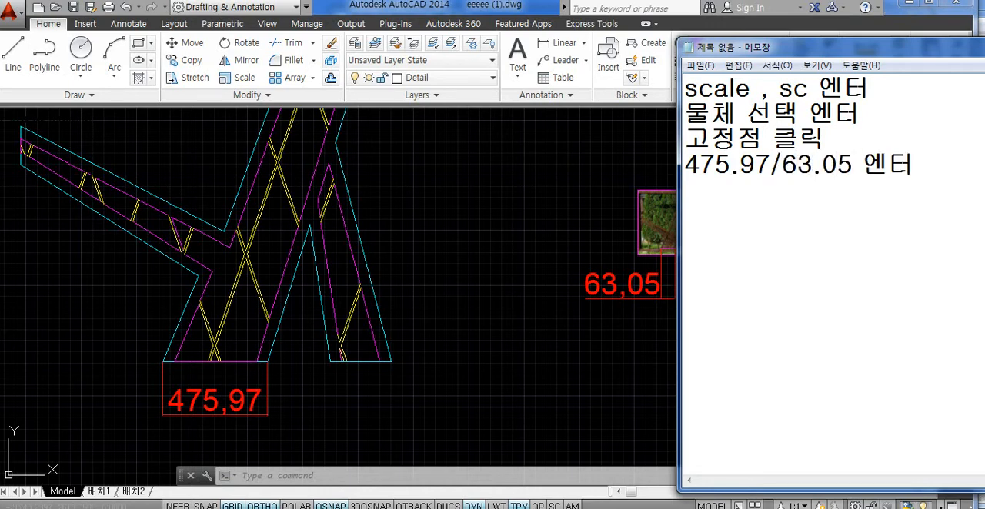
- Remove both decimal points from the ratio in the note so it reads 47597/6305
click(741, 165)
key(BackSpace)
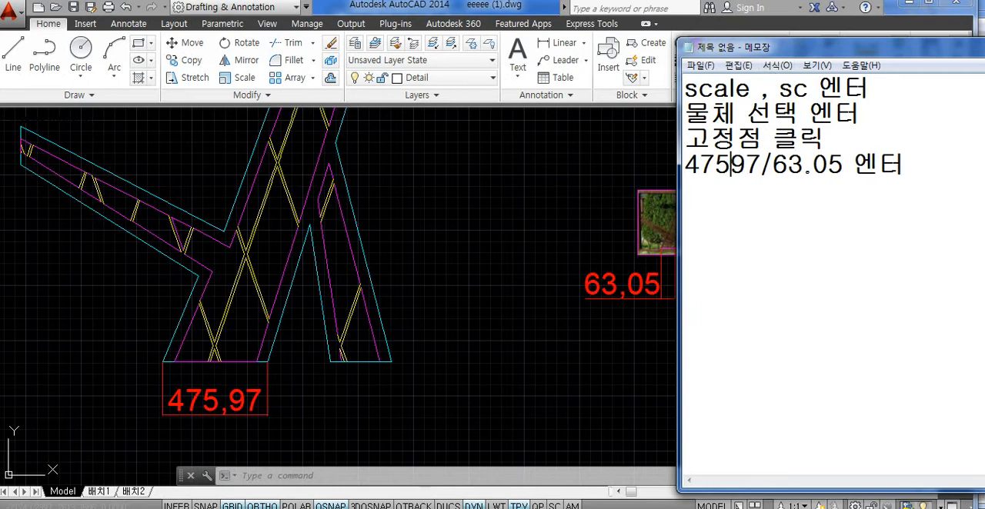
key(BackSpace)
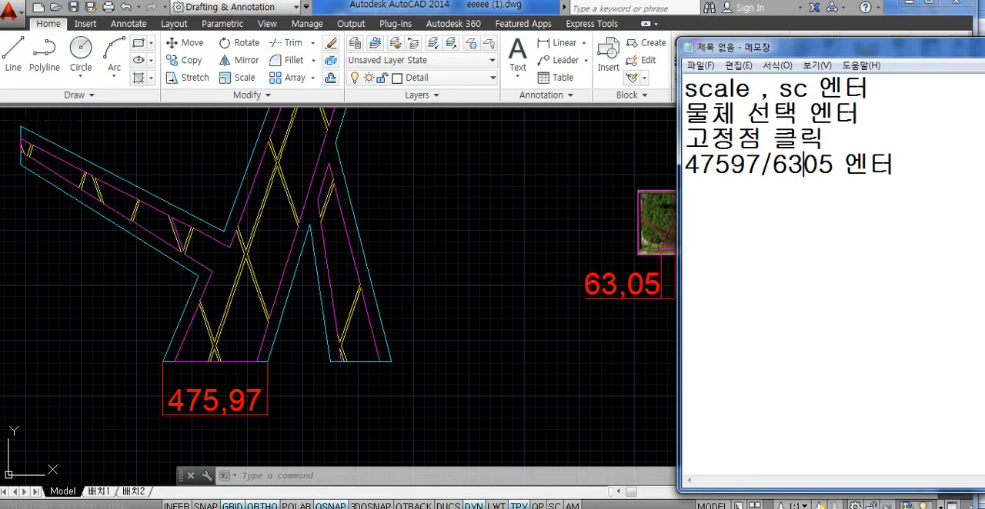
drag(730, 165, 744, 166)
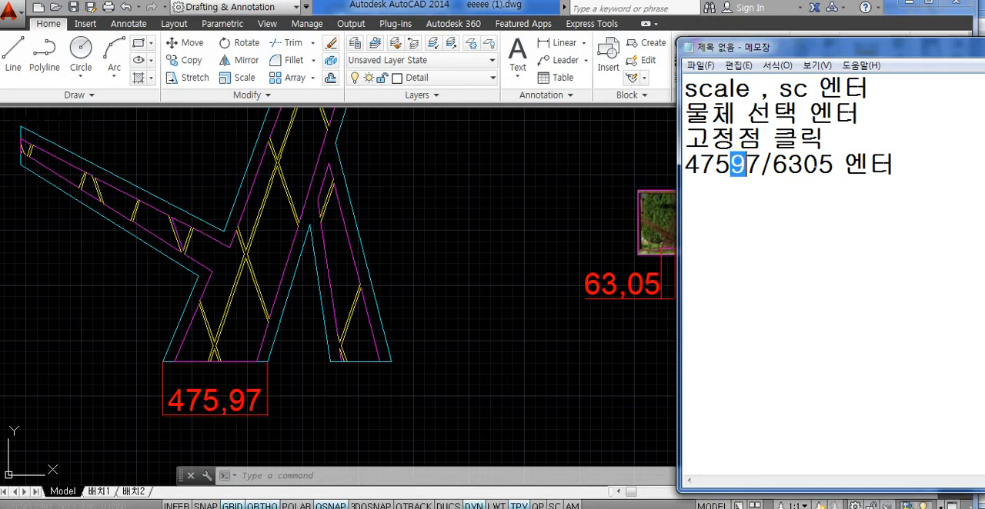
click(815, 165)
click(801, 165)
- Write the example ratio 4759.7/63.05 below the note's last line, leaving a gap
text(475)
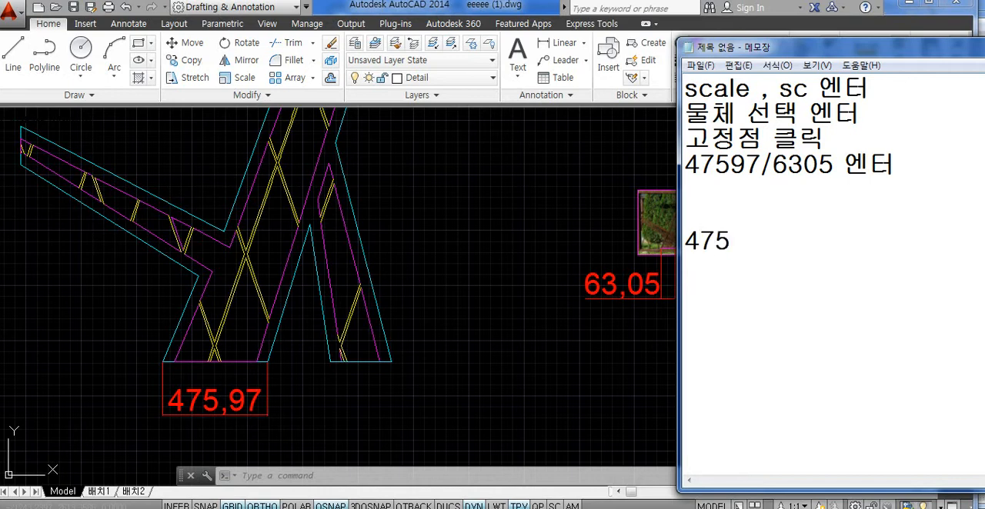
text(9.7/63.)
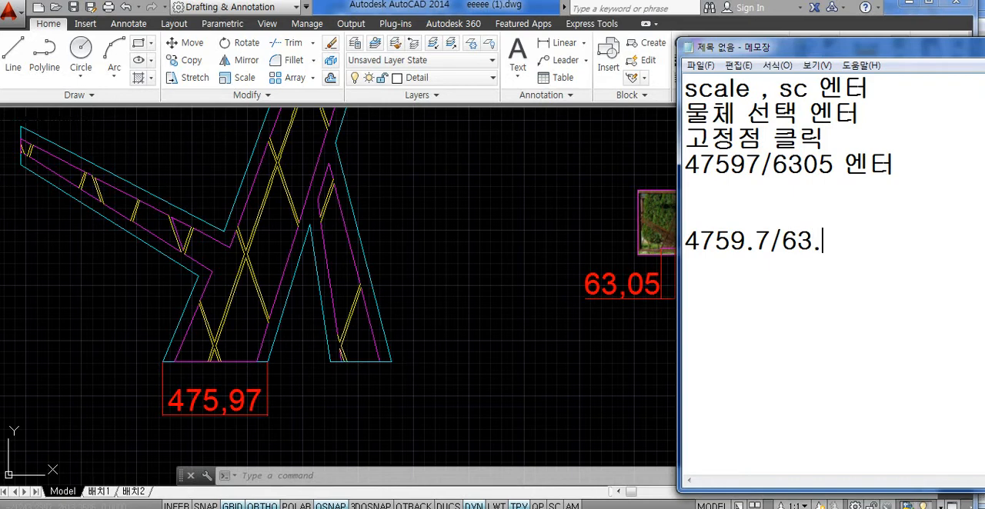
text(05)
- Rewrite the example ratio without decimal points as 475970/6305
key(BackSpace)
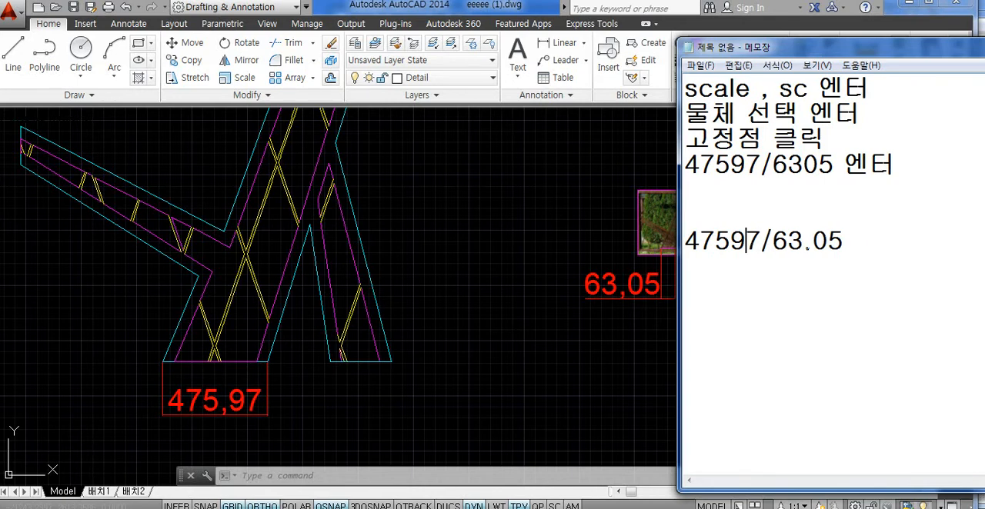
key(BackSpace)
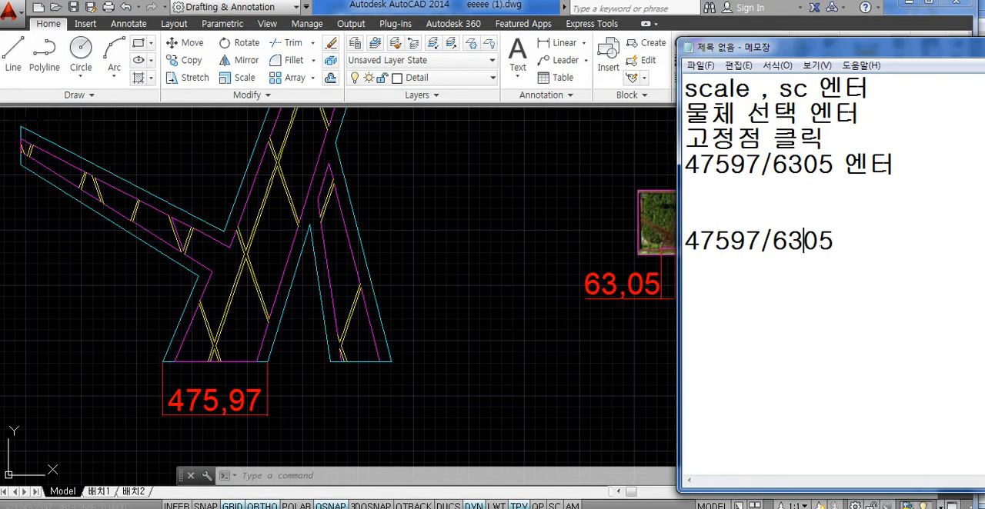
key(Right)
text(.)
text(0)
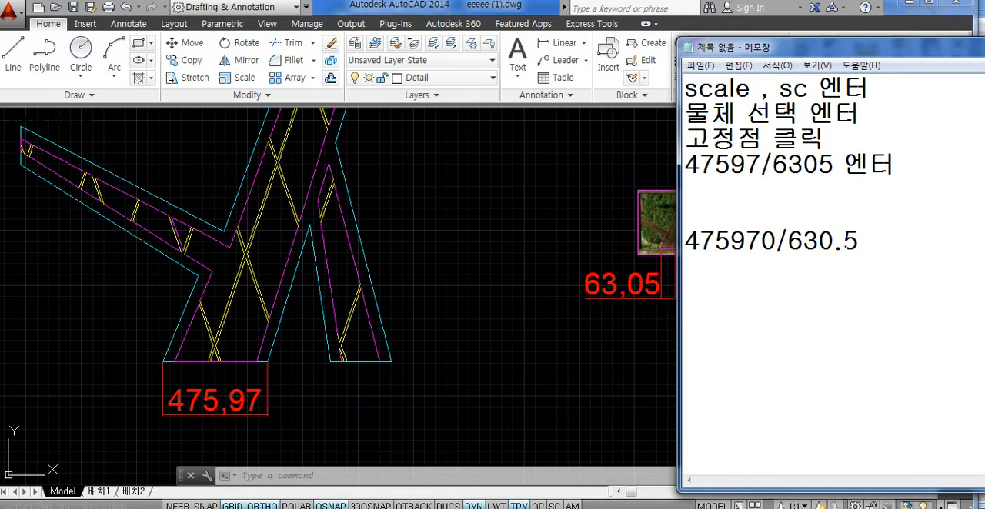
key(BackSpace)
- Highlight the digits of the example ratio's two numbers, and delete the example from the note
key(End)
key(Home)
key(shift+Right)
key(shift+Right)
key(shift+Right)
key(shift+Right)
key(shift+Right)
key(shift+Right)
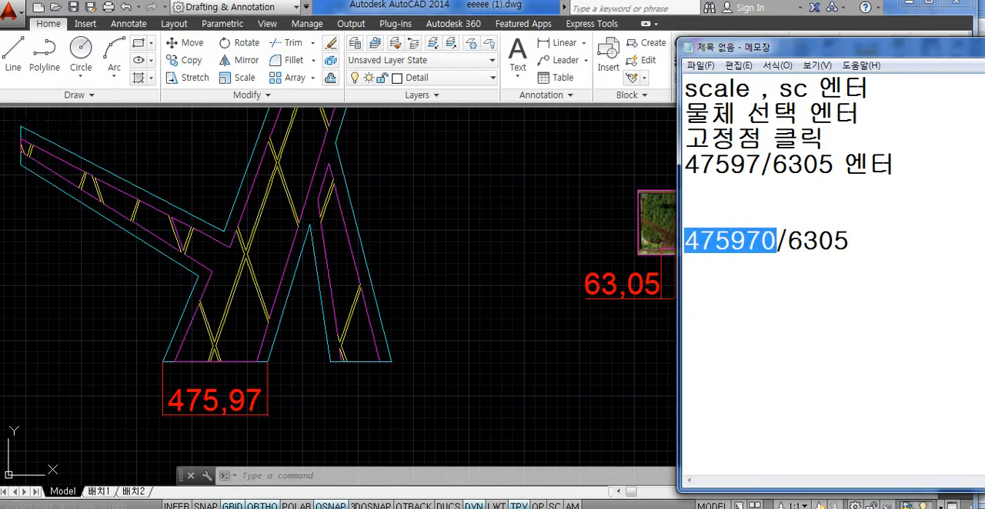
click(801, 244)
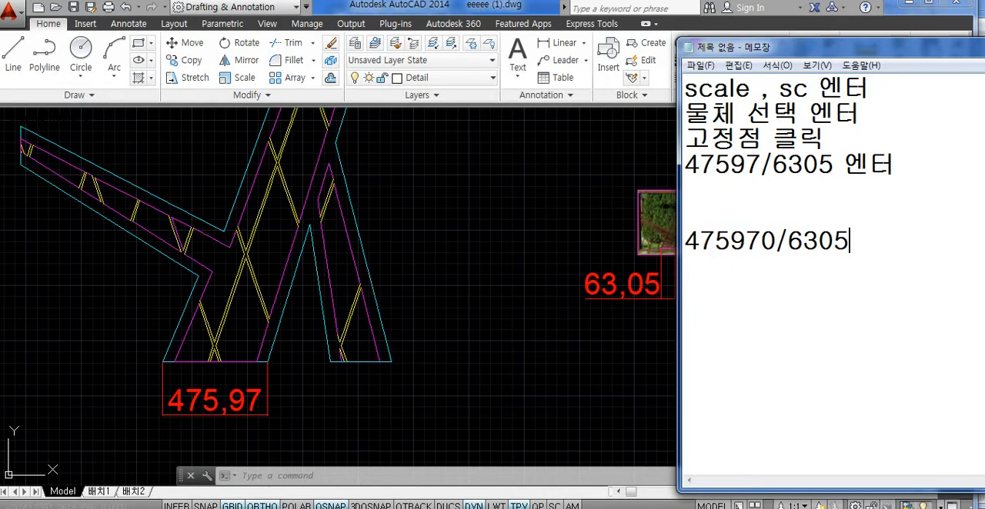
drag(804, 243, 849, 244)
drag(731, 244, 762, 244)
click(789, 244)
click(820, 244)
drag(850, 242, 684, 242)
key(BackSpace)
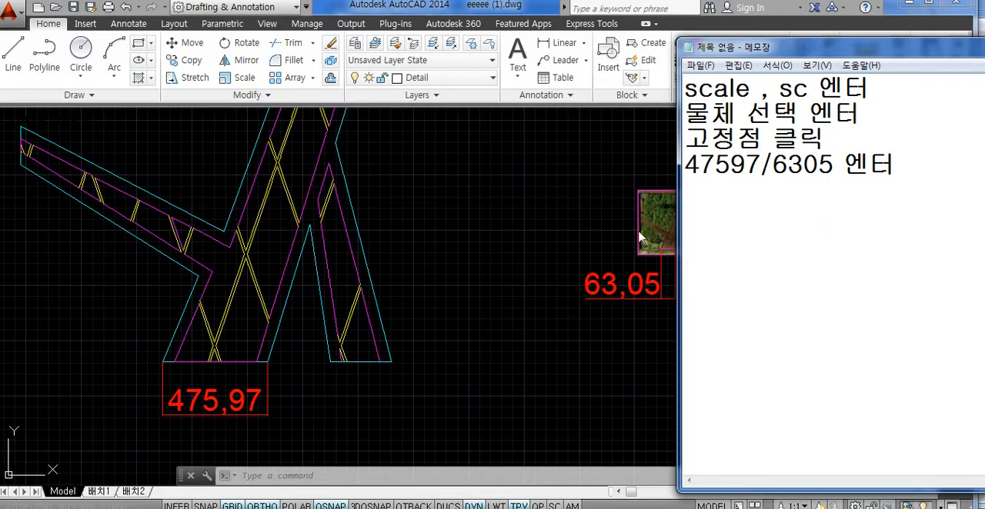
- Arrange the note and the AutoCAD window side by side so the attached photo stays visible
drag(770, 47, 119, 102)
click(365, 45)
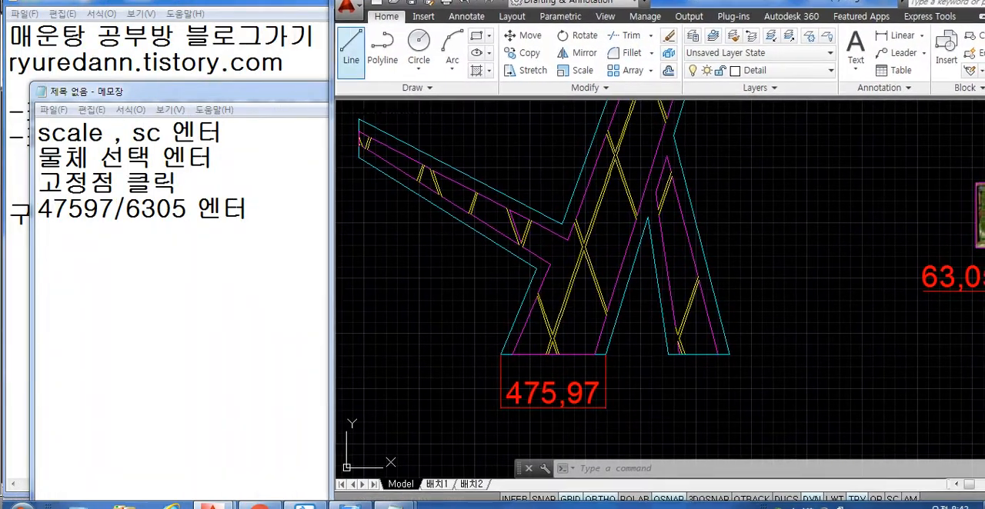
drag(287, 88, 260, 92)
click(816, 313)
middle_drag(816, 313, 666, 321)
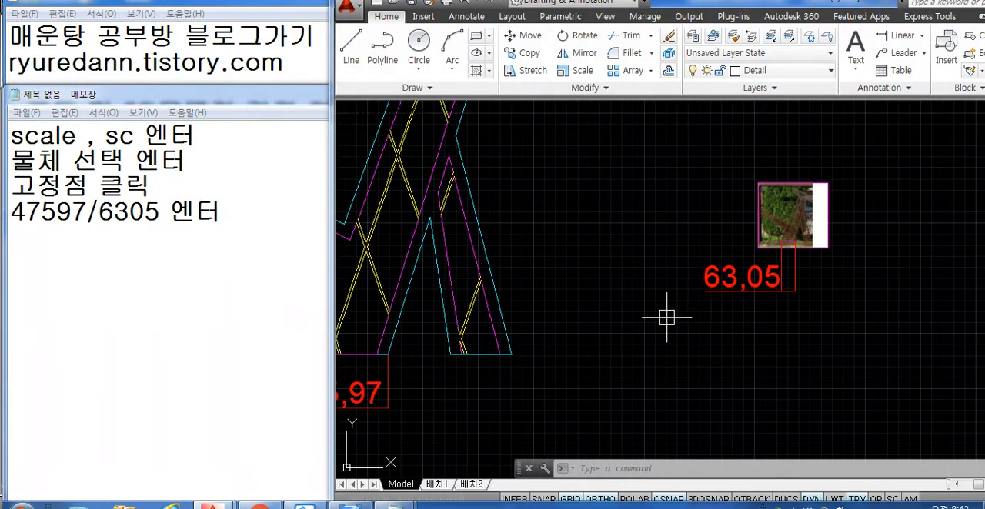
- Scale the sculpture photo by the factor 47597/6305, using its upper-left corner as the base point
text(sc)
key(Return)
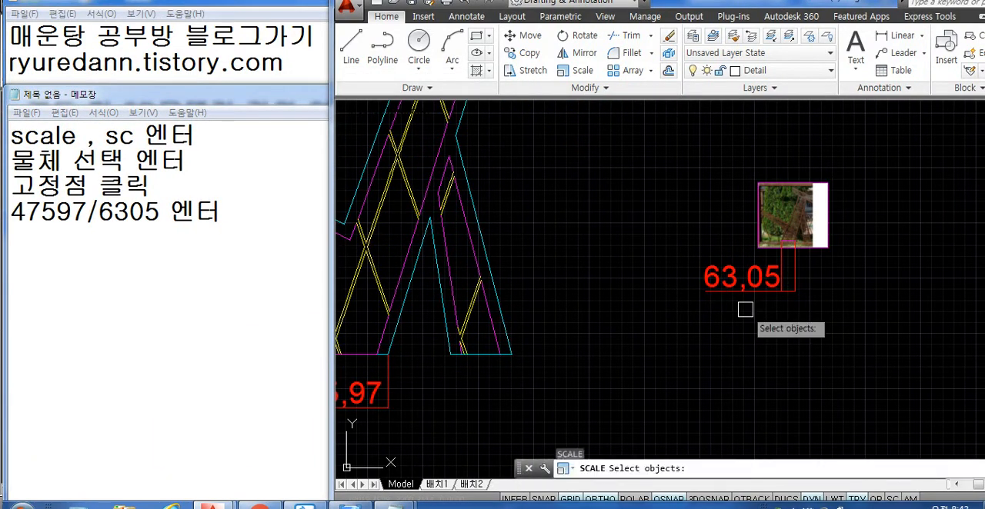
click(857, 182)
click(752, 230)
key(Return)
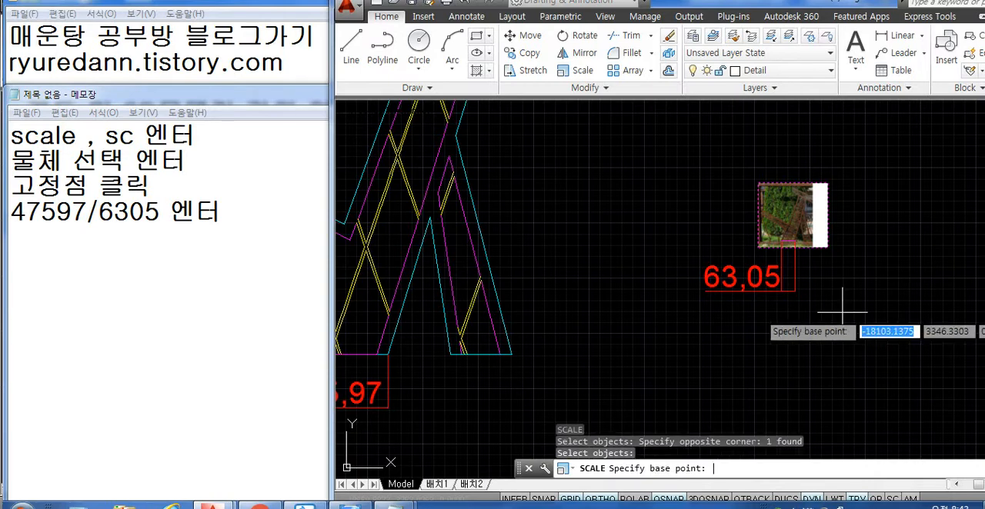
click(759, 183)
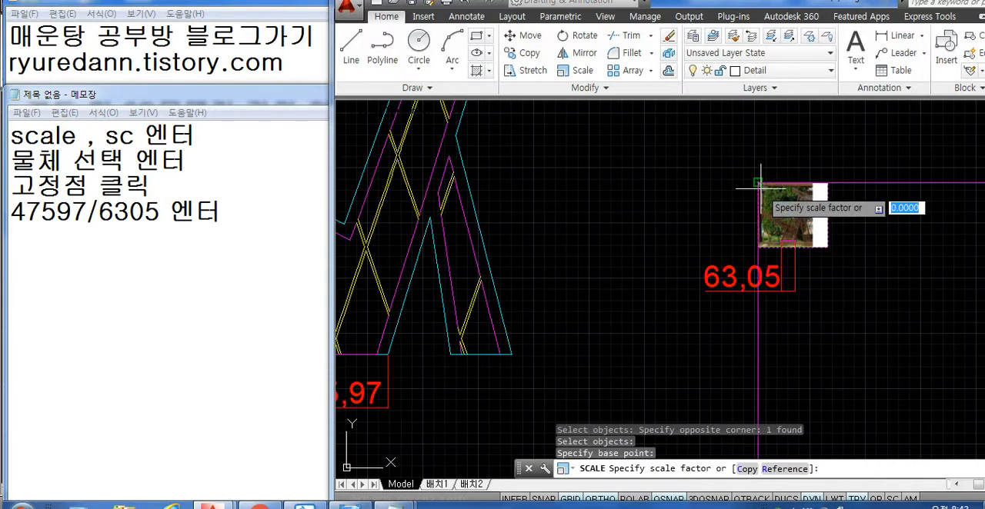
text(47)
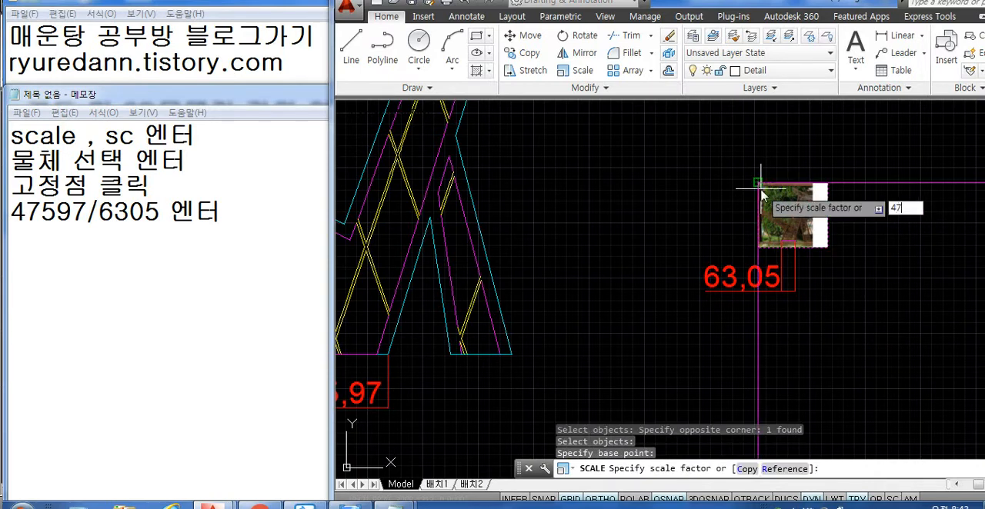
text(597/6305)
key(Return)
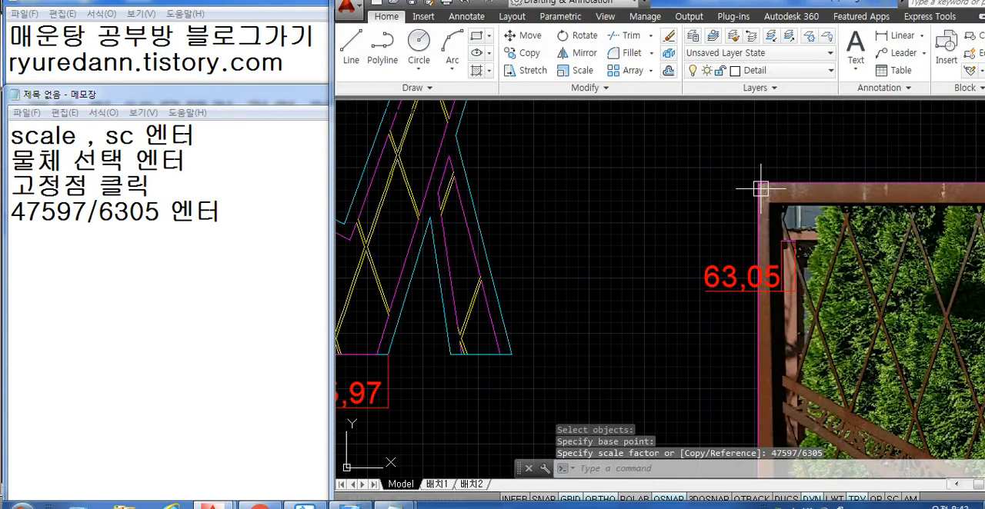
- Delete the leftover 63,05 dimension beside the enlarged photo
scroll(736, 193, down, 4)
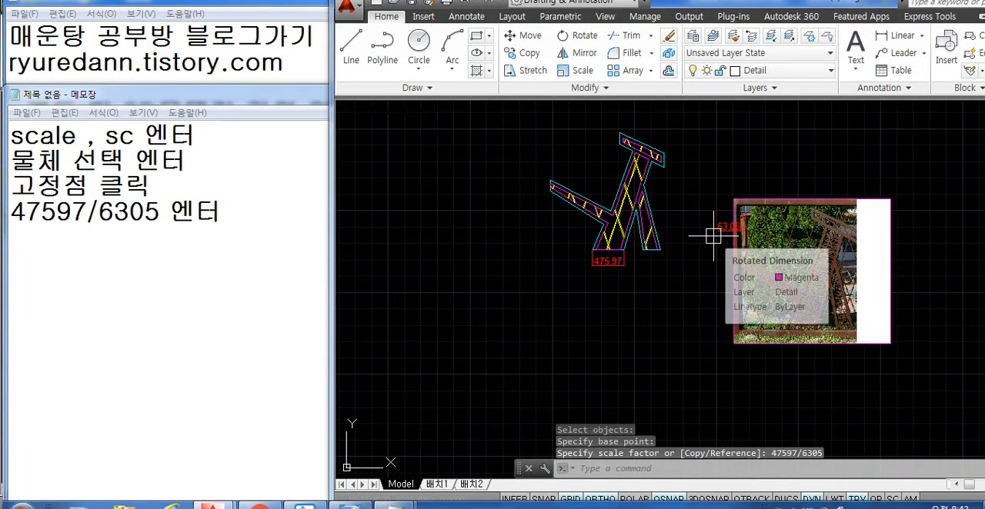
click(724, 225)
key(Delete)
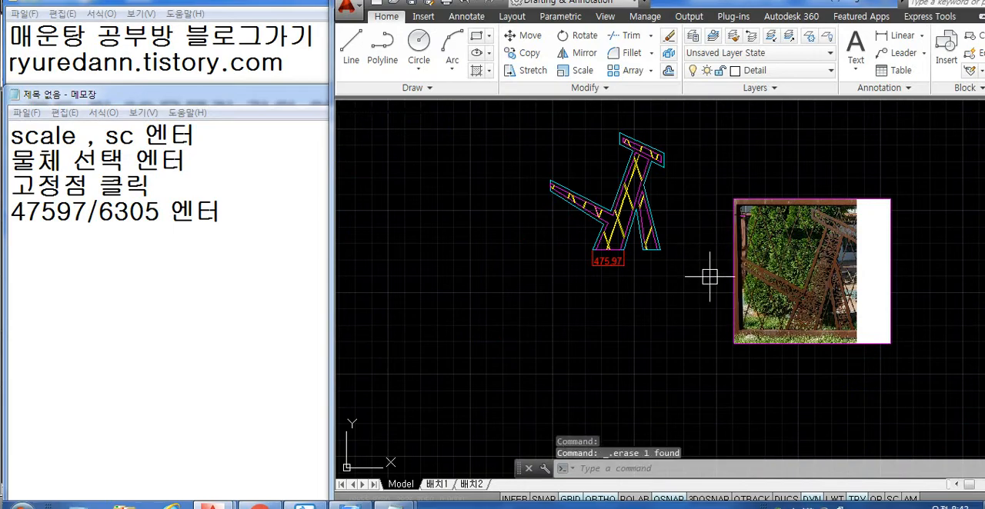
- Draw a horizontal line about 473 units long across the base of the sculpture's wide leg in the photo
text(l)
key(Return)
scroll(801, 337, up, 8)
middle_drag(738, 309, 737, 311)
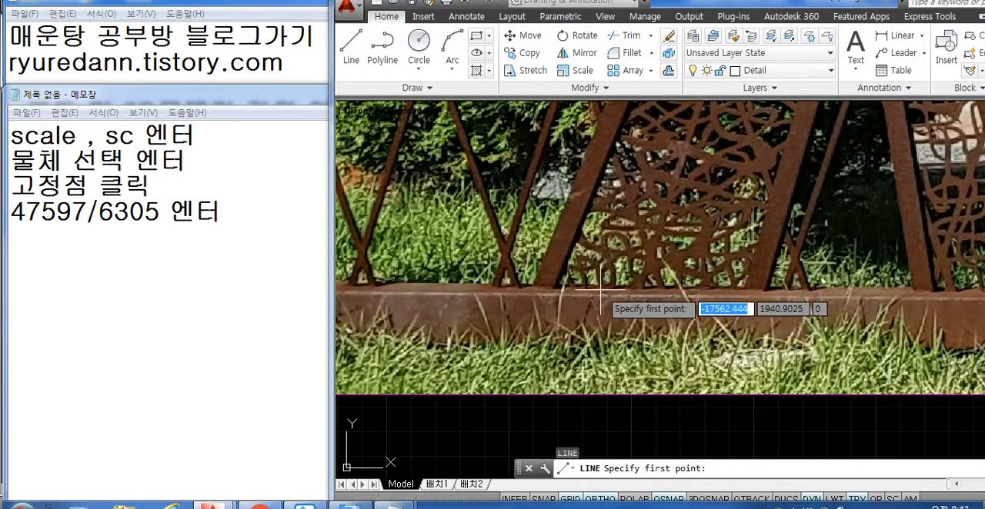
click(534, 287)
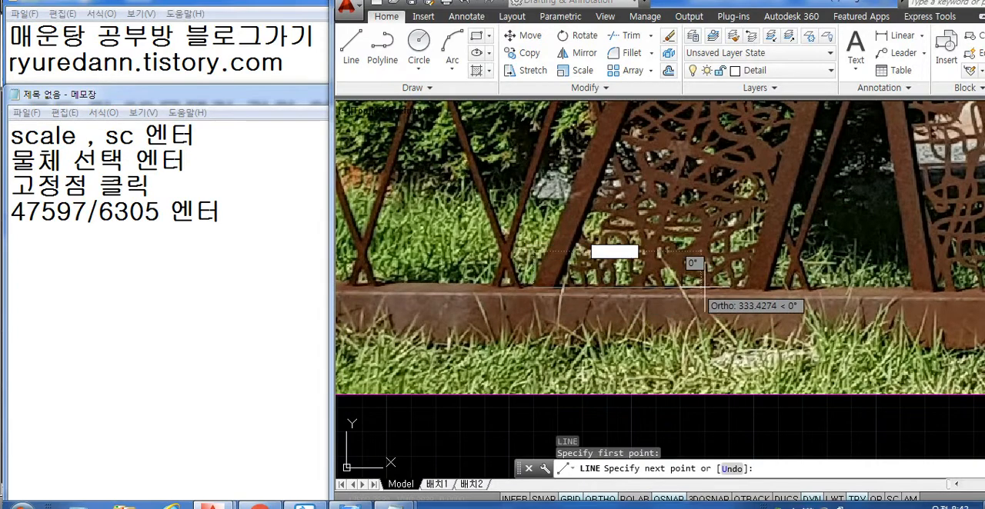
click(765, 287)
key(Return)
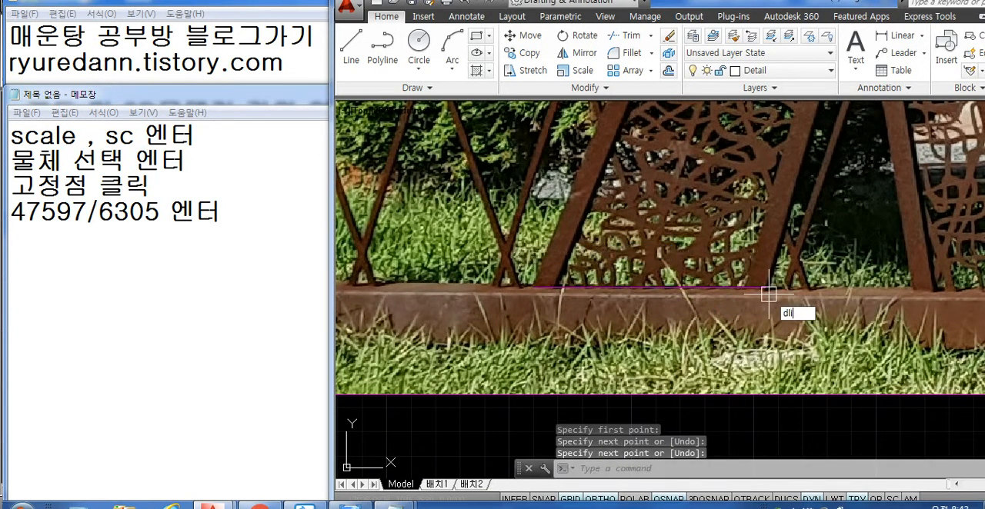
- Measure the leg-base line in the photo with a trial linear dimension, without placing it
text(dli)
key(Return)
click(764, 287)
click(534, 288)
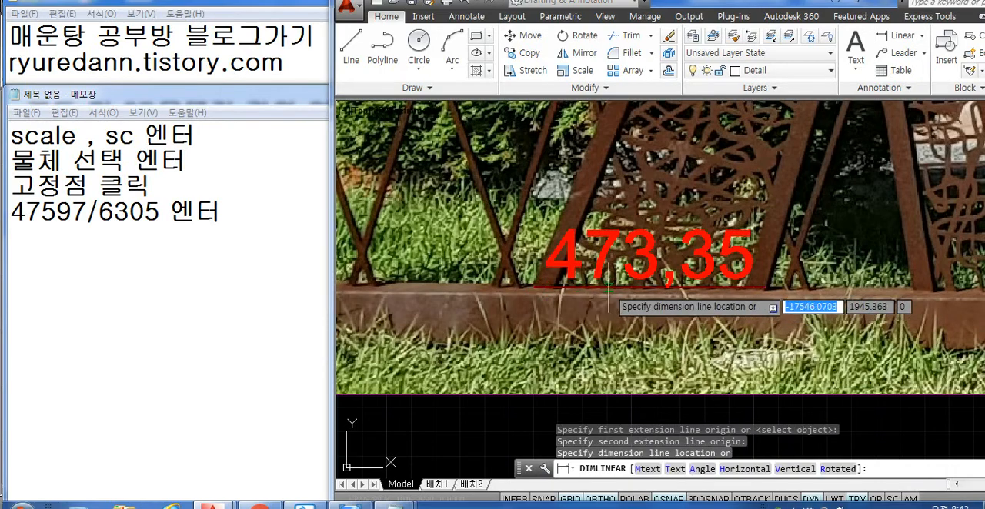
scroll(607, 289, down, 5)
middle_drag(607, 334, 728, 350)
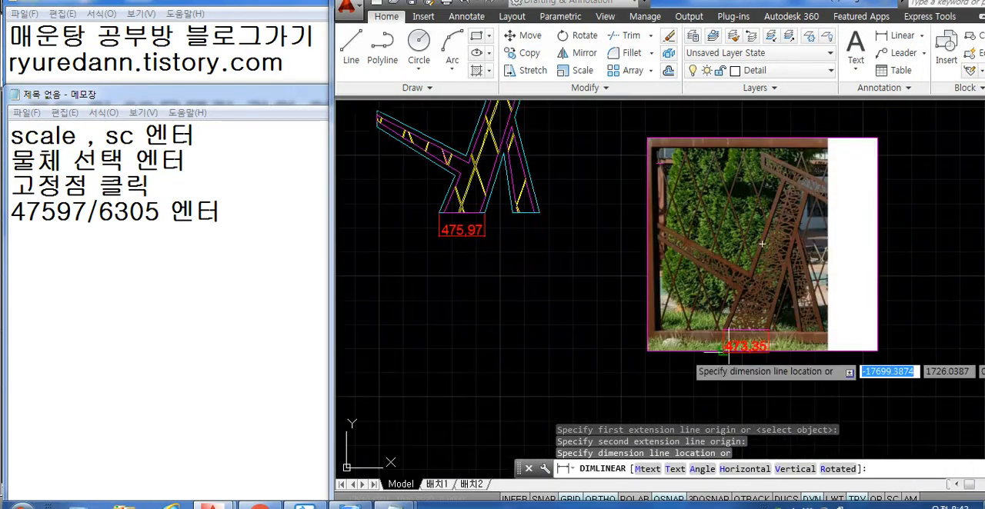
key(Escape)
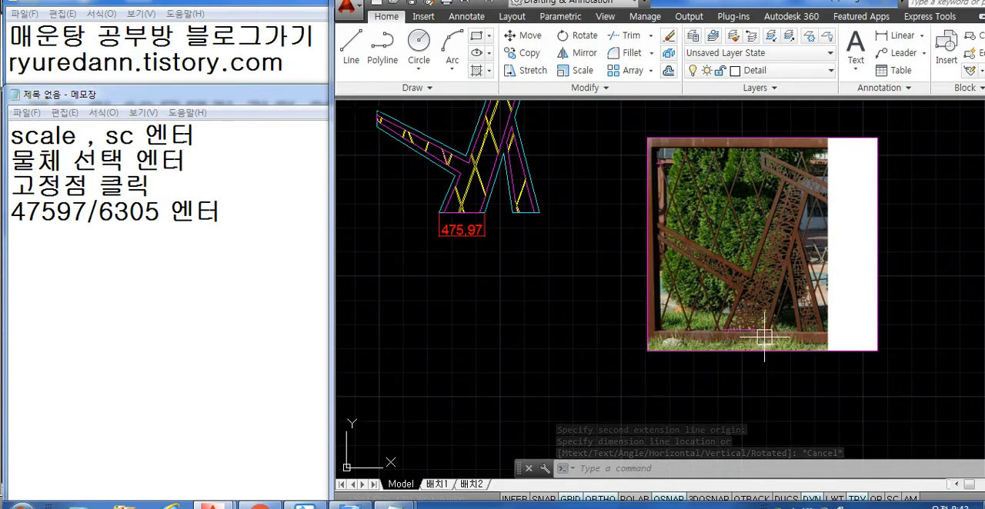
key(Escape)
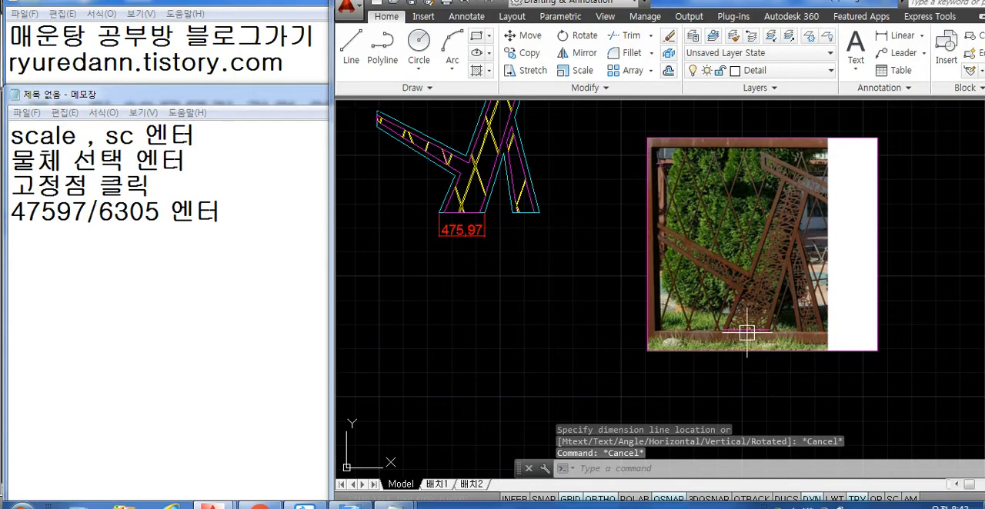
- Delete the dimension below the drawn outline's wide leg
middle_drag(482, 240, 513, 304)
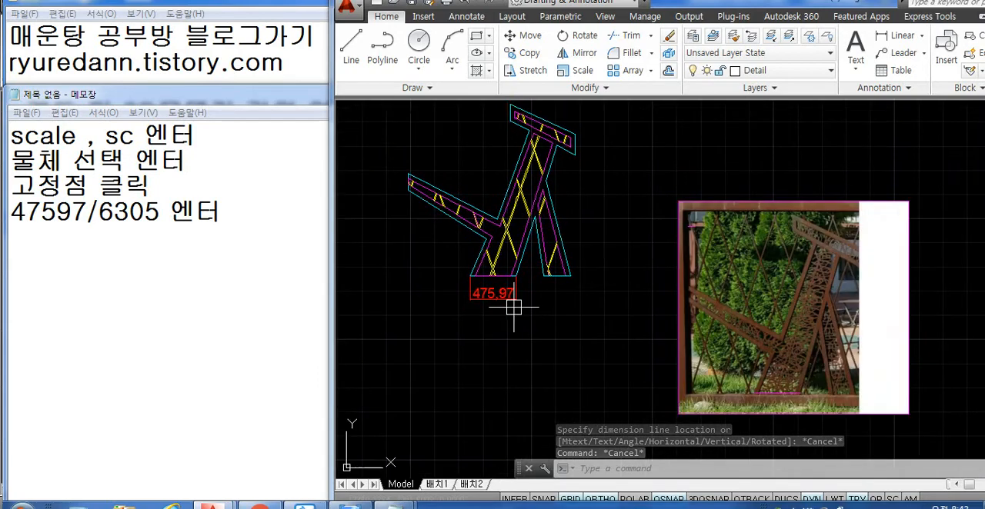
click(492, 293)
key(Delete)
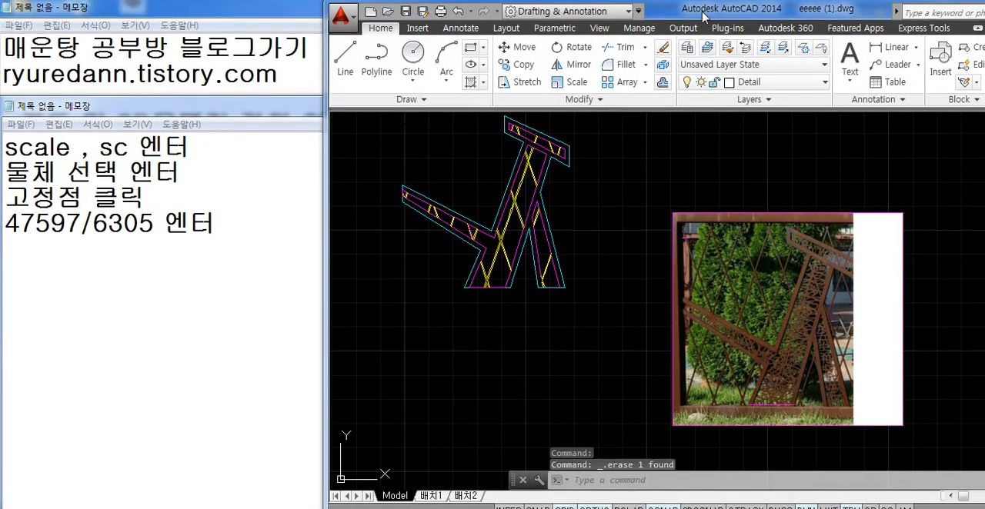
- Maximize the AutoCAD window, and undock and close the Draw Order toolbar
double_click(710, 3)
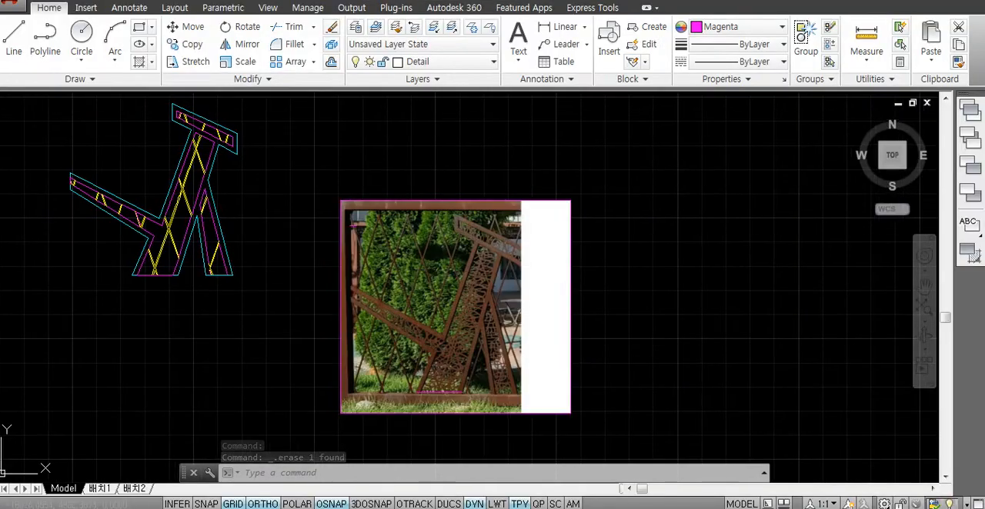
drag(895, 116, 735, 158)
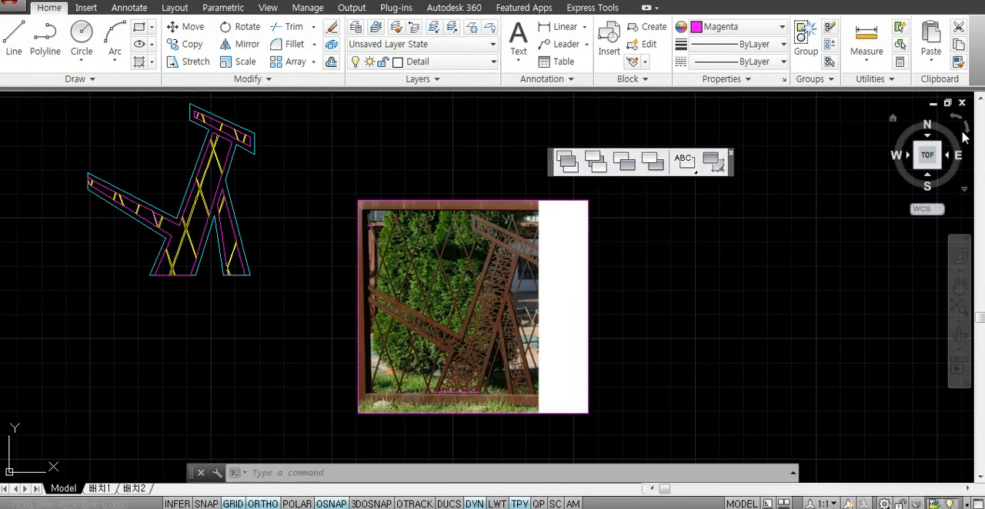
click(730, 153)
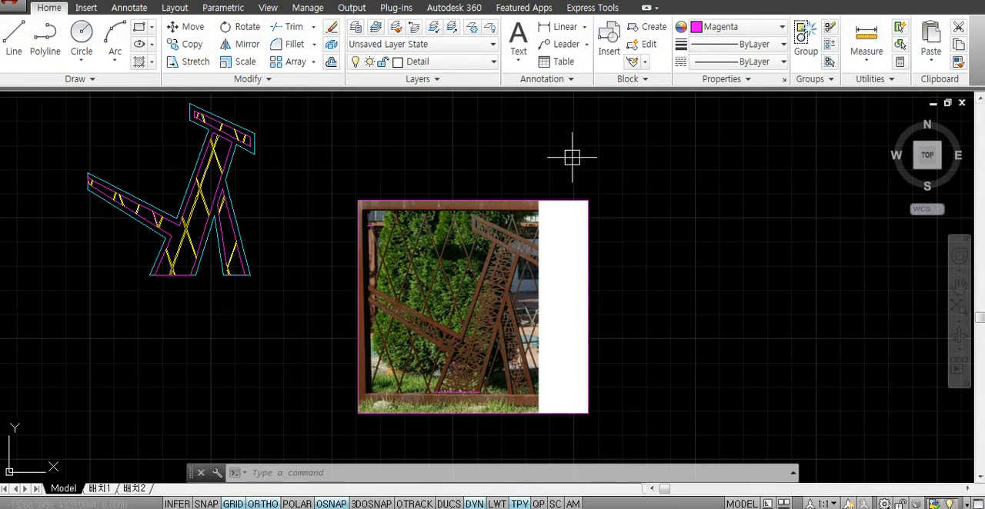
- Show the UCS toolbar with the -TOOLBAR command, accepting the Show option
text(-TOOL)
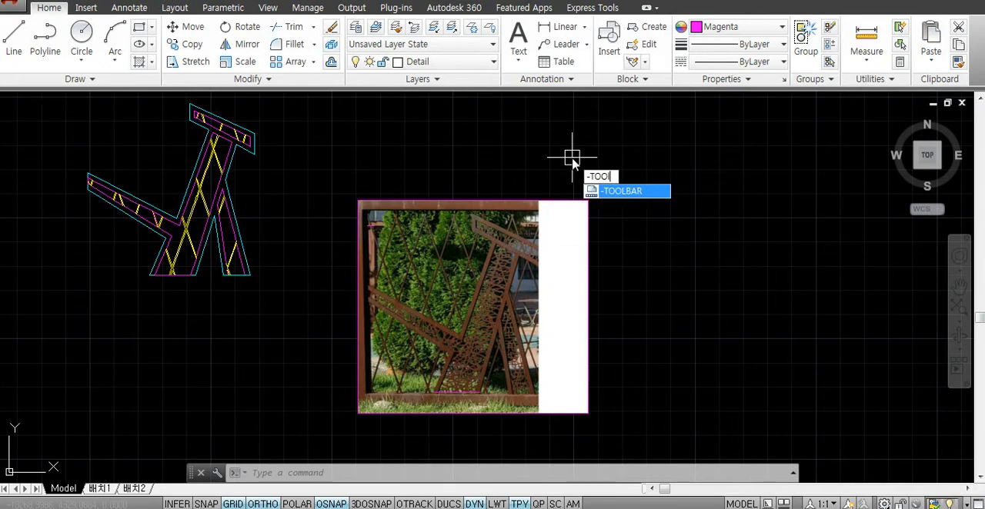
text(BAR)
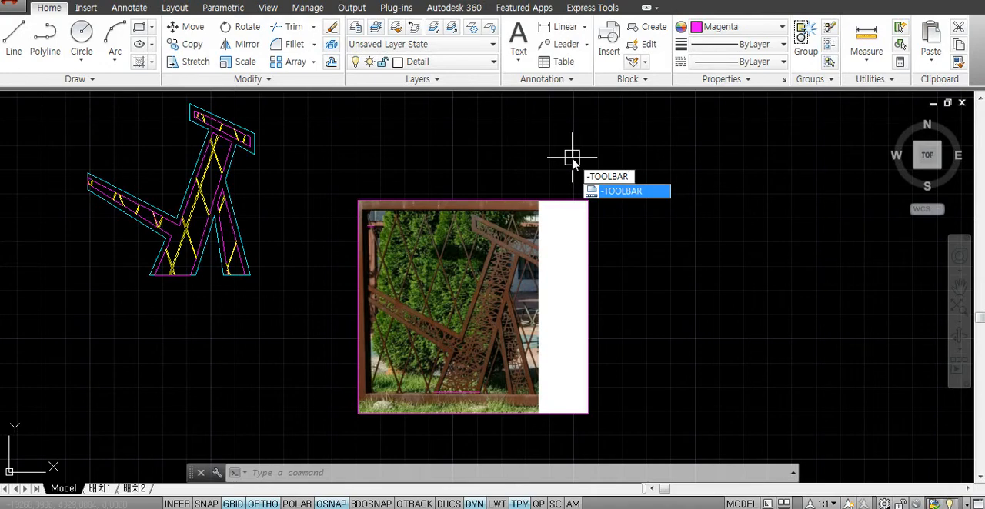
key(Return)
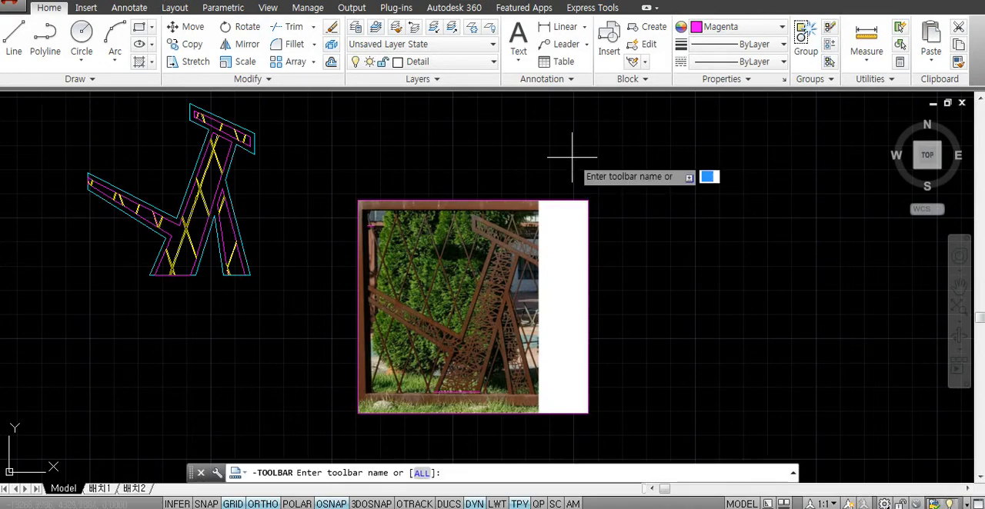
text(ucs)
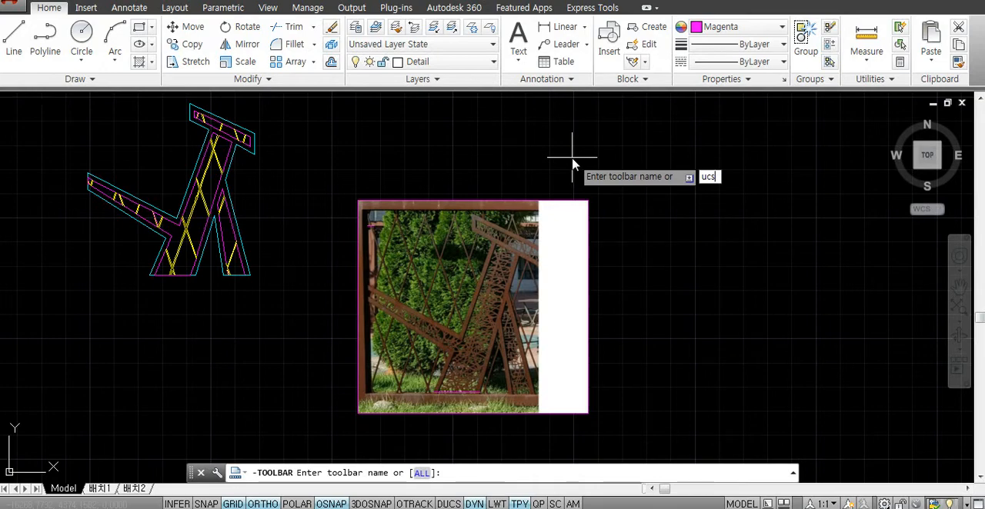
key(Return)
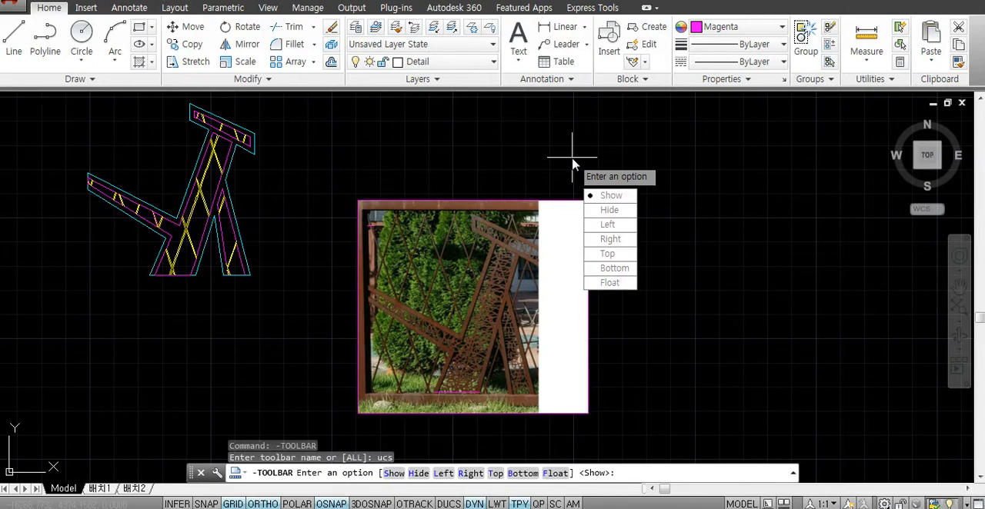
key(Return)
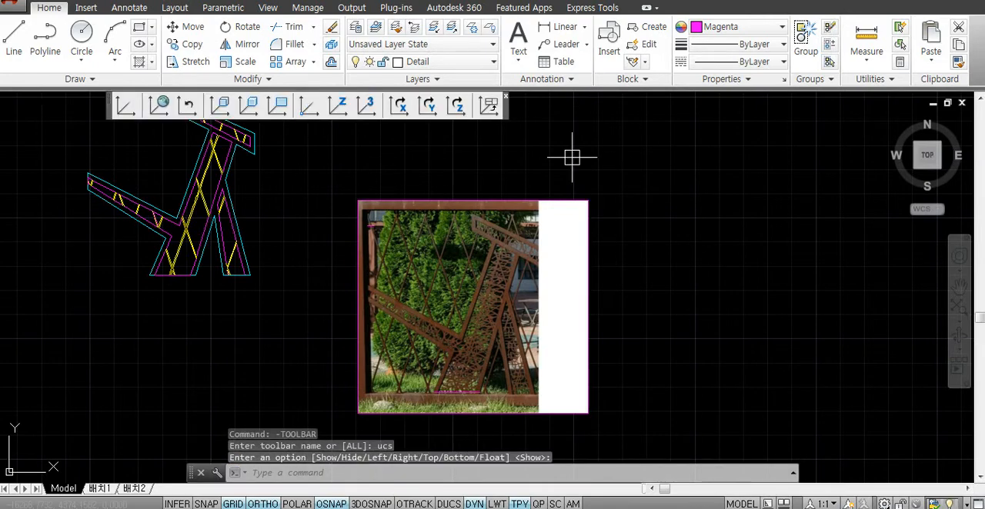
- Turn on the Draw Order toolbar and dock it vertically beside the drawing area
right_click(336, 109)
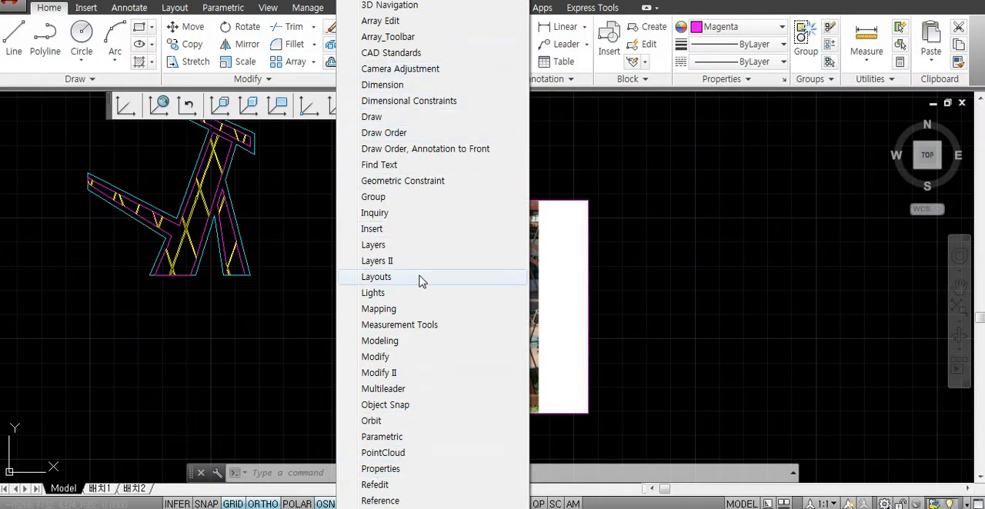
click(393, 135)
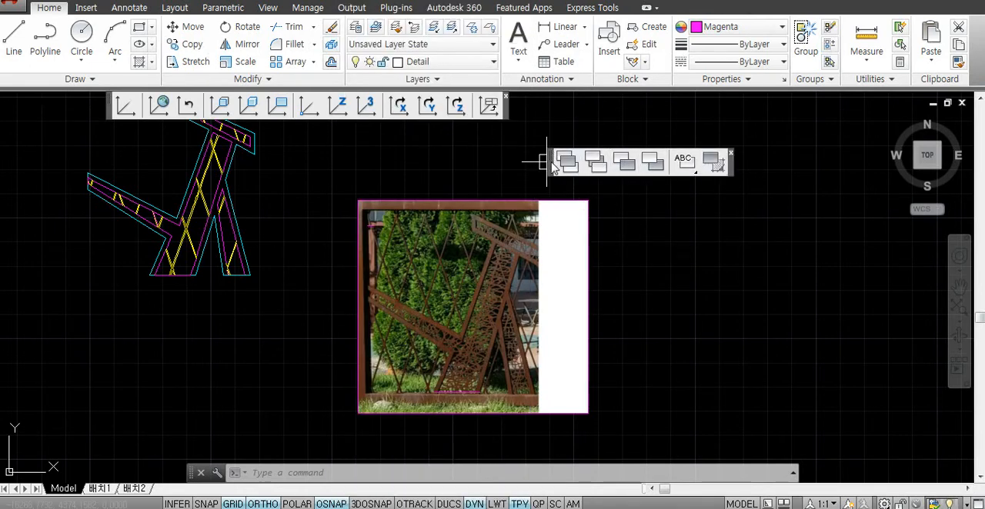
drag(551, 166, 981, 165)
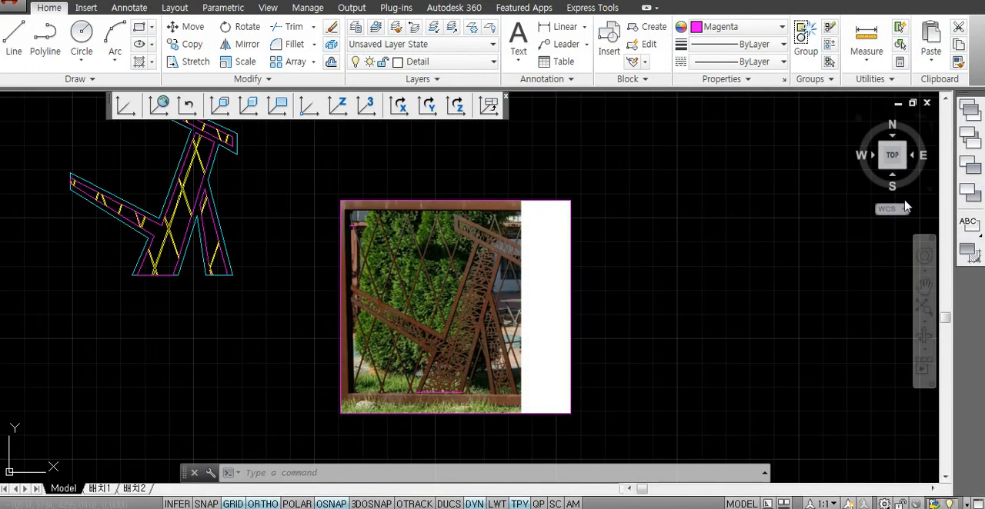
click(774, 238)
click(736, 303)
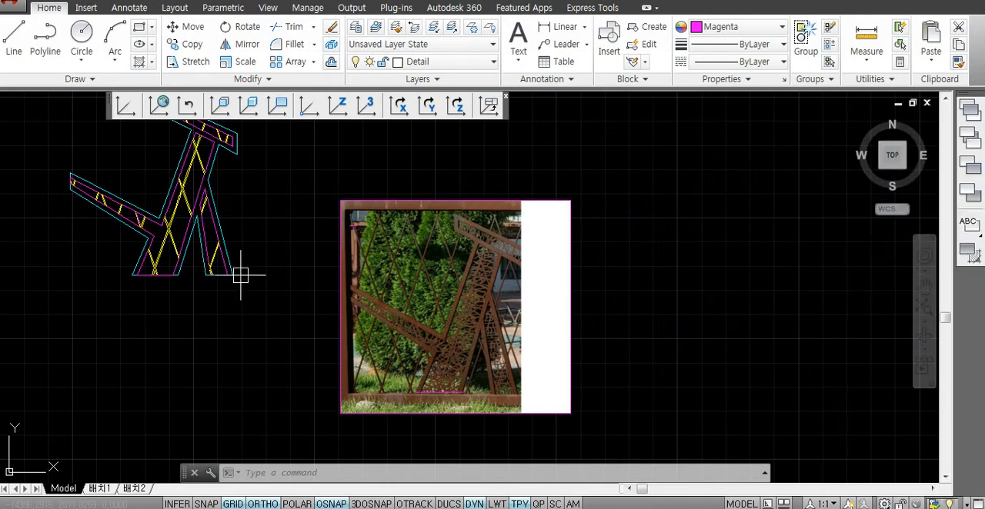
middle_drag(242, 277, 267, 300)
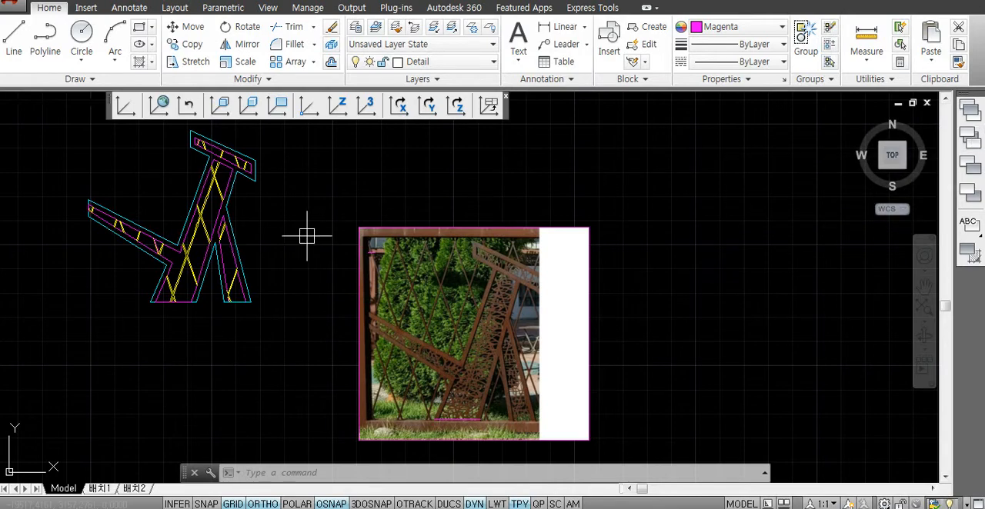
middle_drag(307, 233, 345, 238)
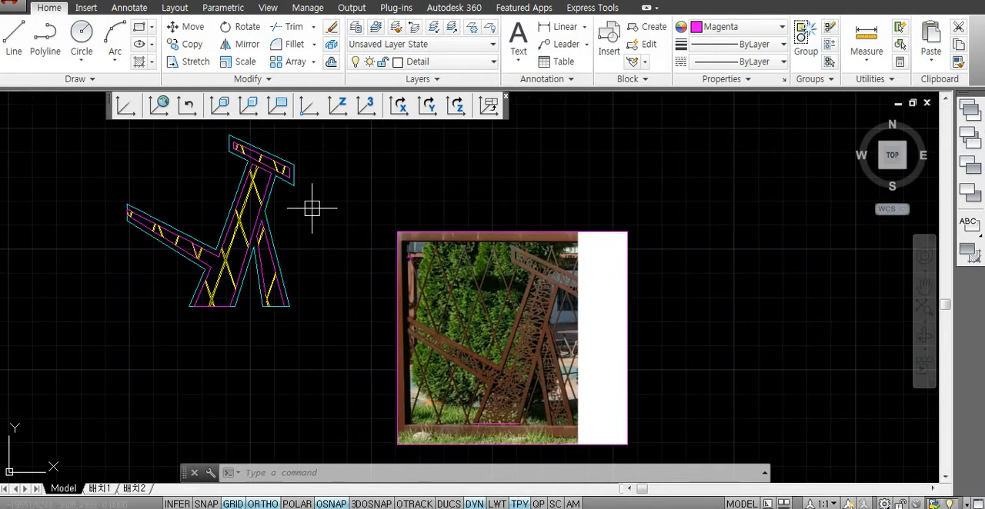
scroll(177, 178, up, 2)
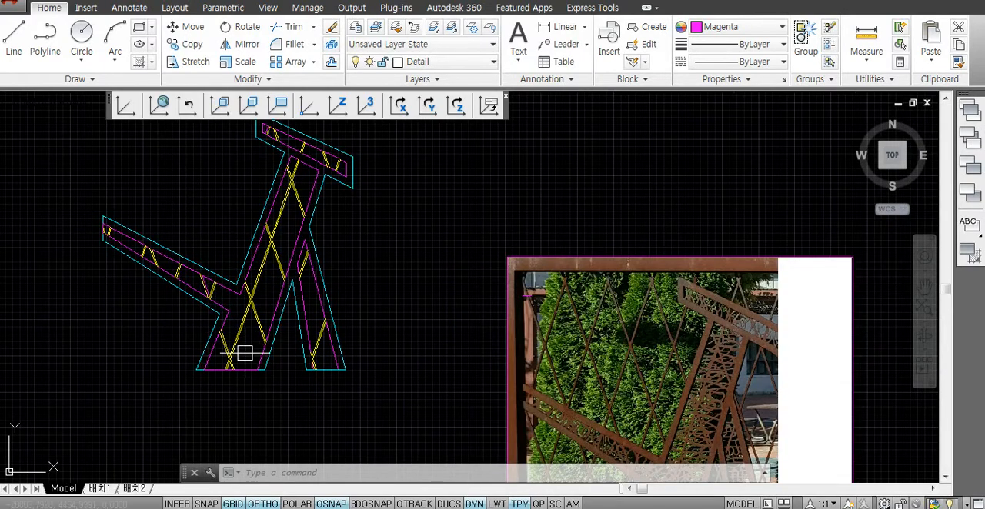
scroll(256, 359, up, 7)
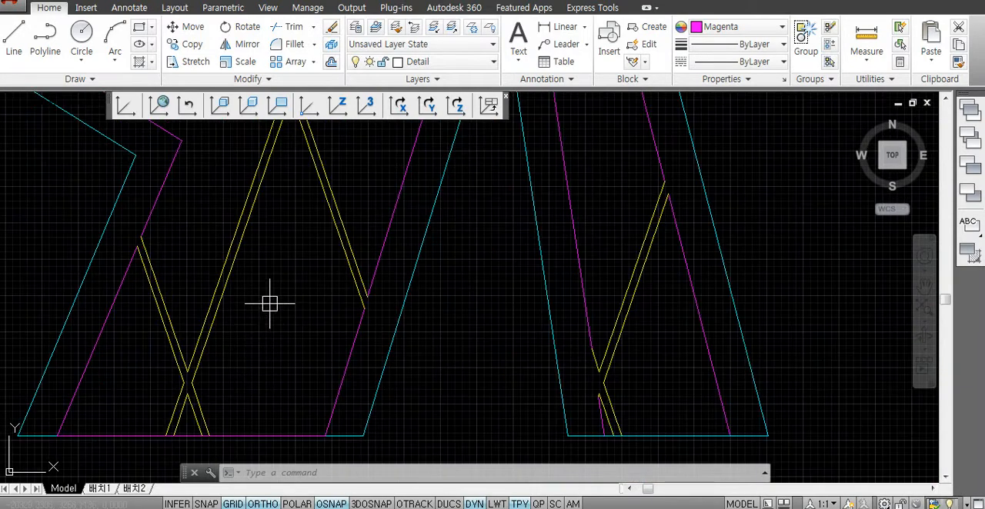
scroll(288, 324, down, 2)
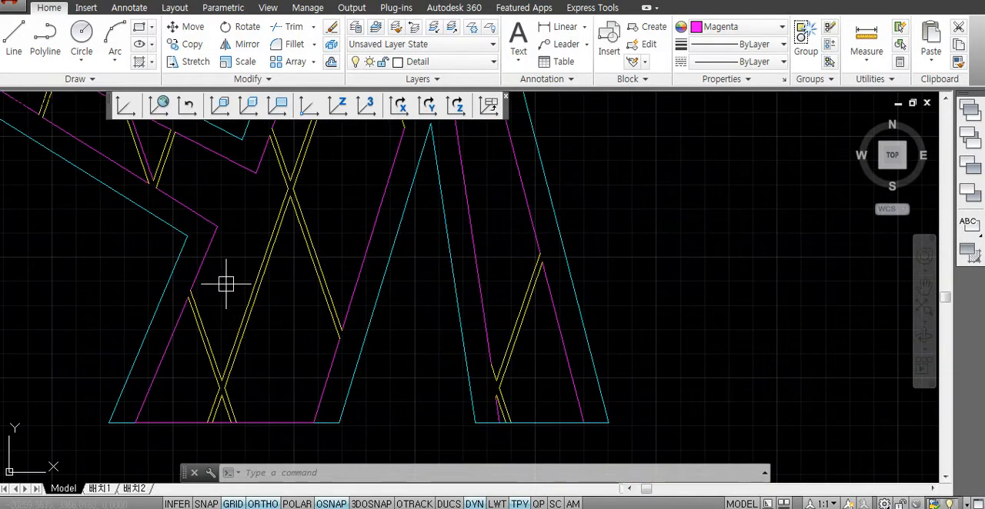
middle_drag(343, 216, 330, 301)
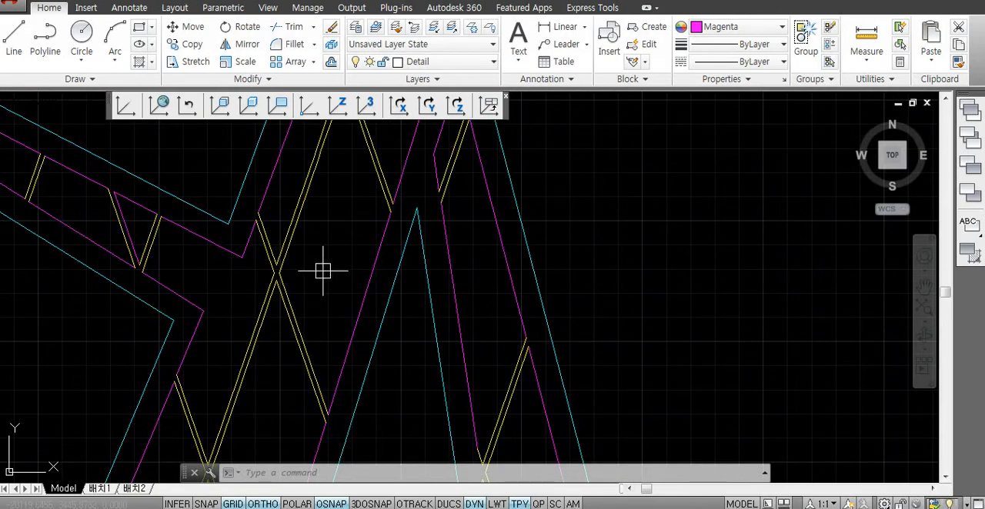
- Create polyline boundaries with BPOLY by picking internal points in three lattice panels along the trunk and wide leg
scroll(310, 320, down, 2)
scroll(369, 277, down, 2)
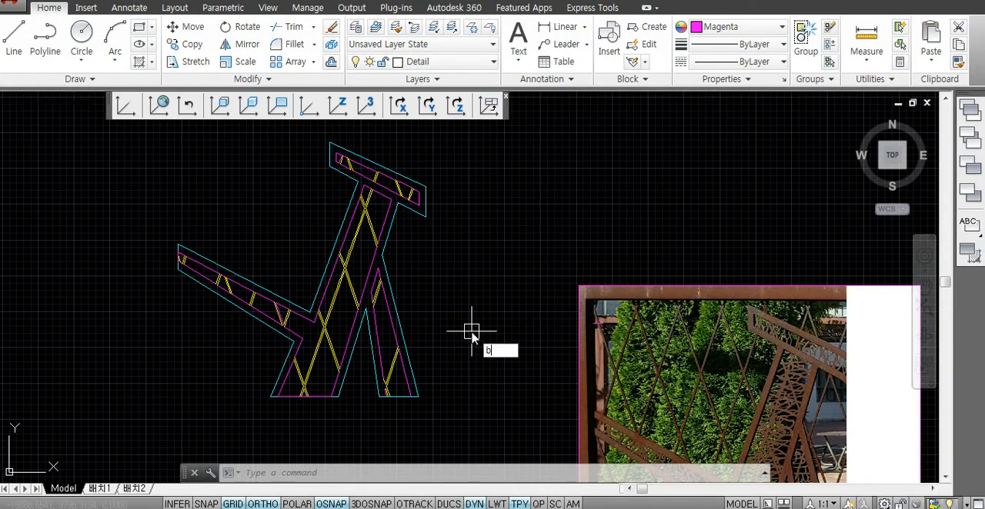
text(o)
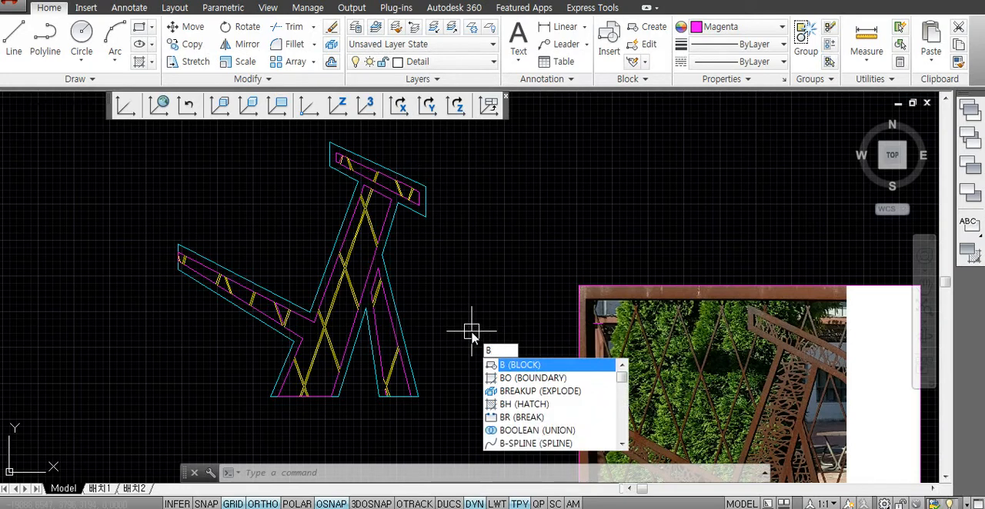
text(POLY)
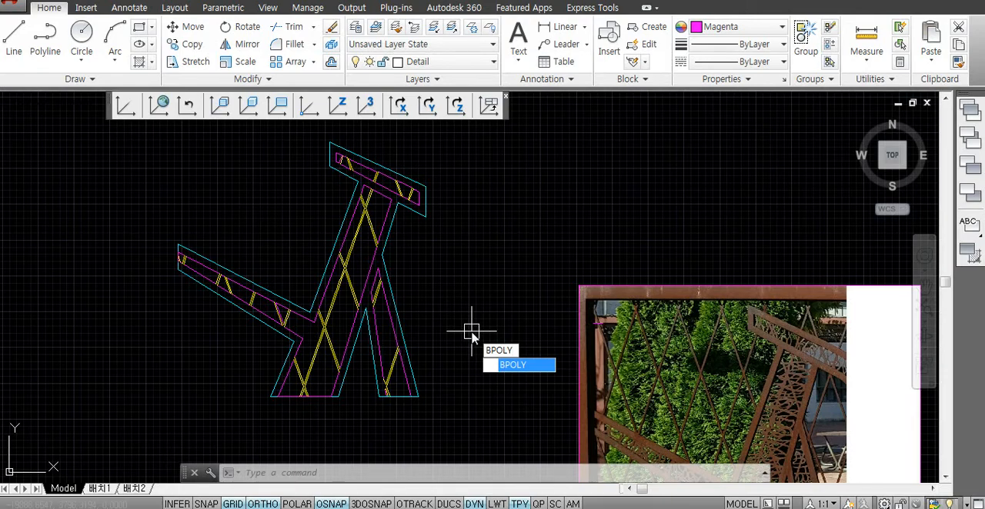
key(Return)
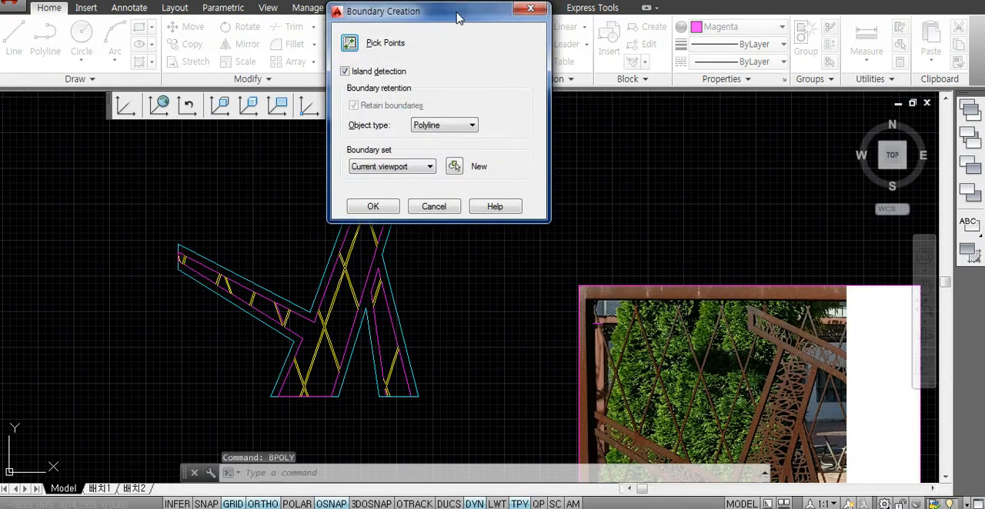
drag(457, 17, 592, 112)
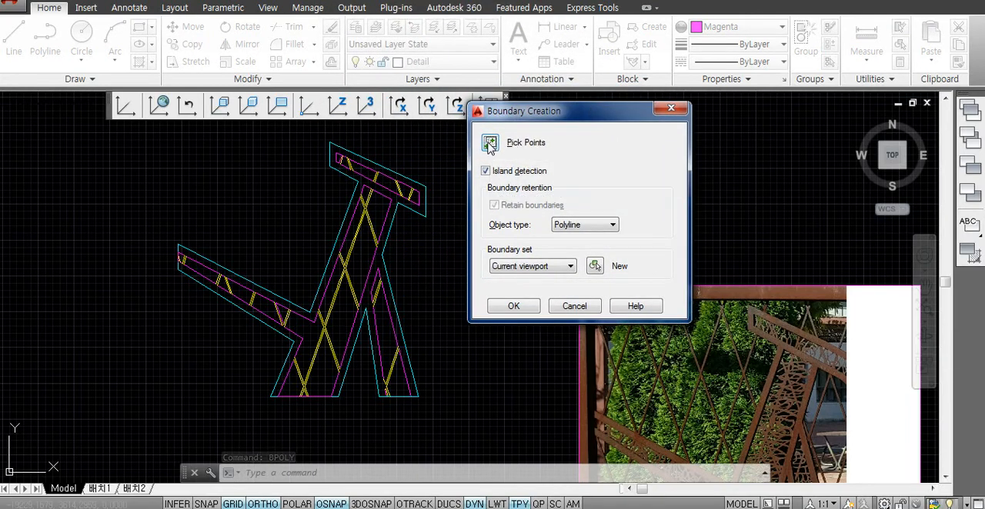
click(489, 144)
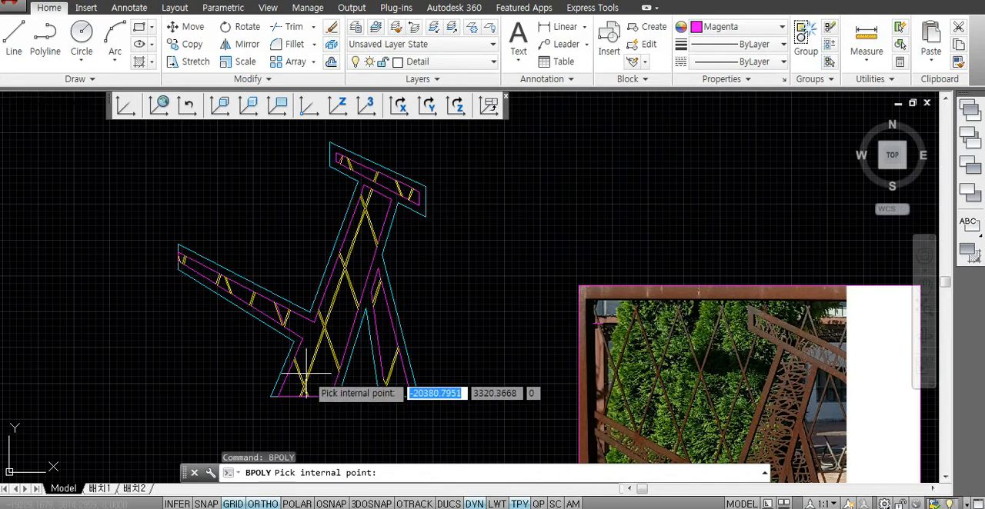
scroll(309, 373, up, 2)
mouse_move(331, 371)
middle_down()
mouse_move(484, 423)
mouse_move(487, 399)
middle_up()
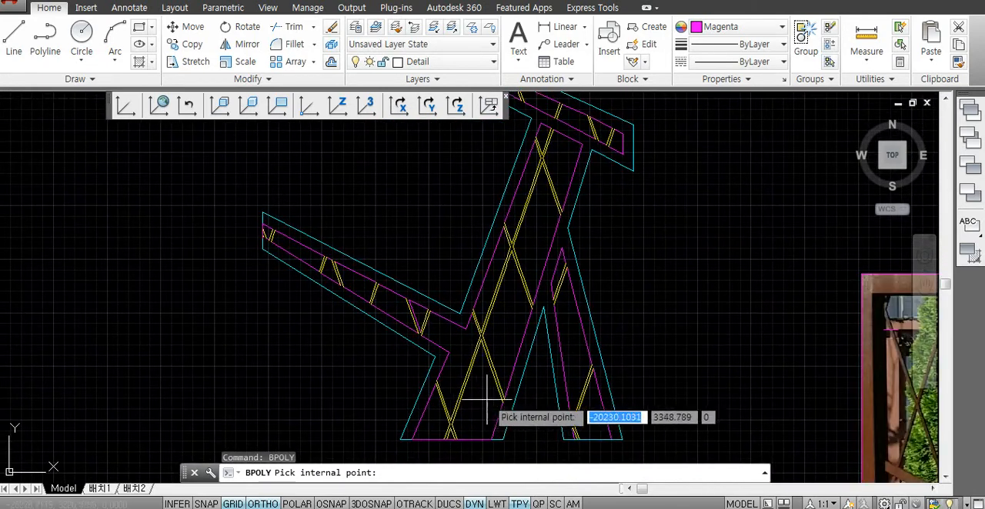
click(485, 398)
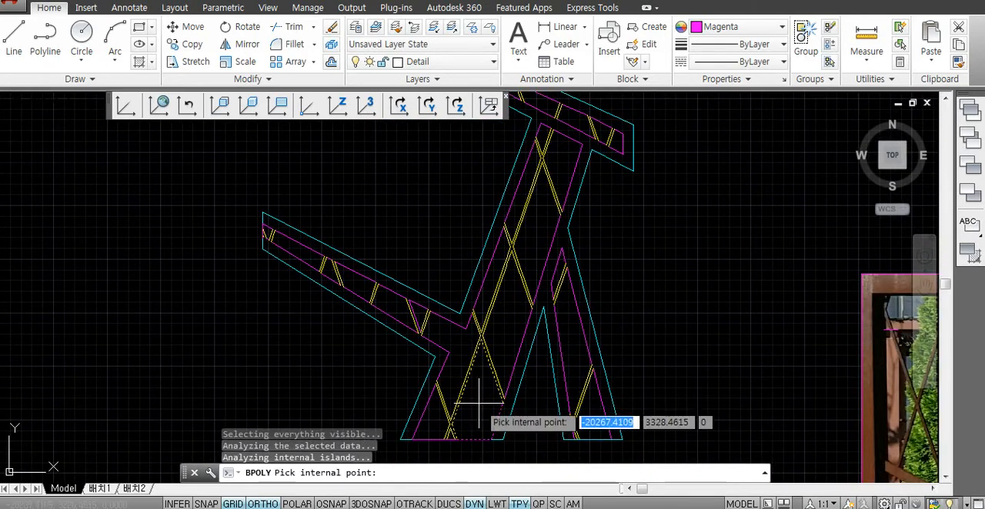
click(497, 337)
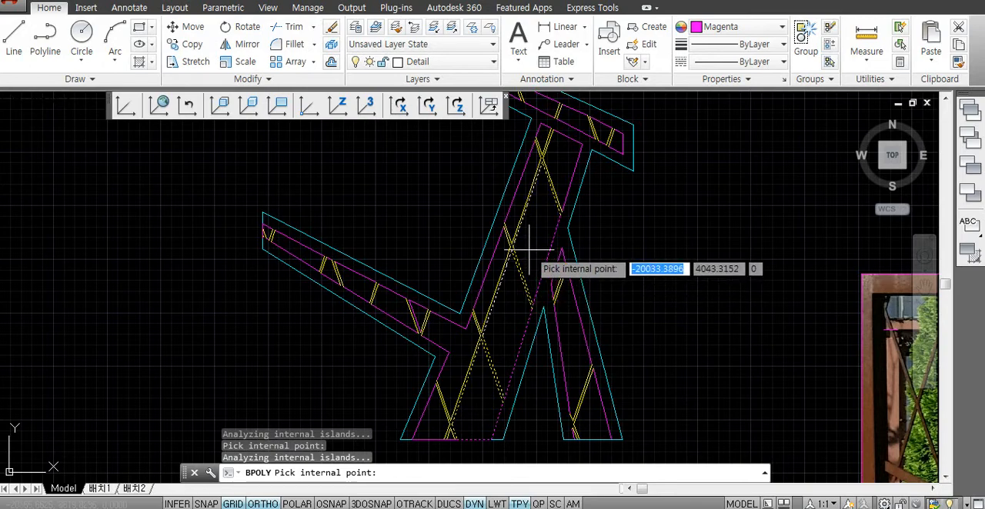
key(Return)
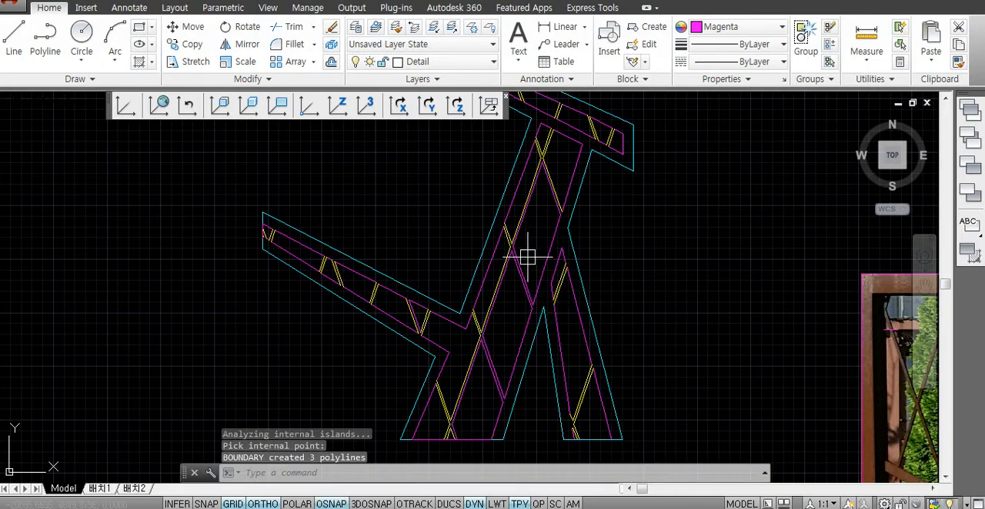
- Undo the BPOLY boundary creation in the trunk and wide leg
click(523, 260)
key(Escape)
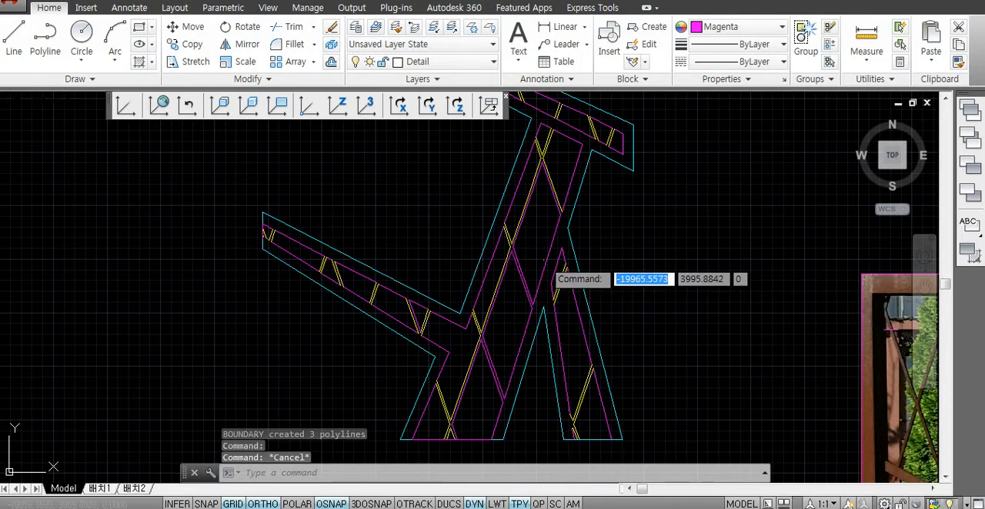
click(546, 262)
mouse_move(545, 261)
key(Escape)
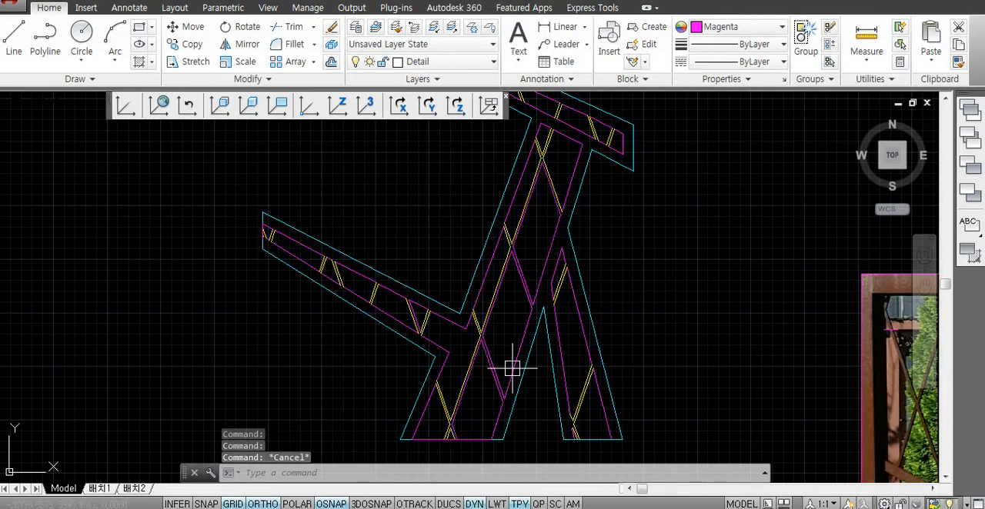
click(537, 295)
key(Escape)
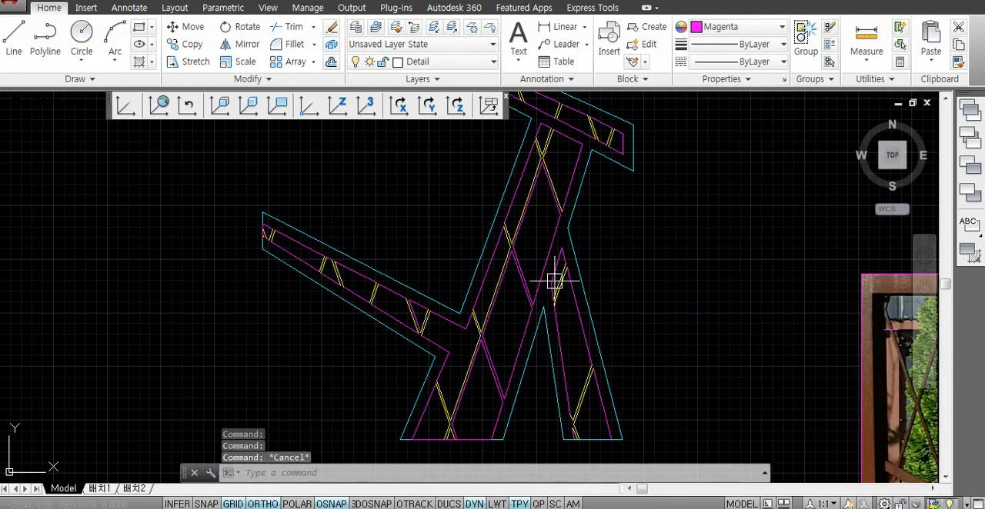
key(ctrl+z)
click(378, 268)
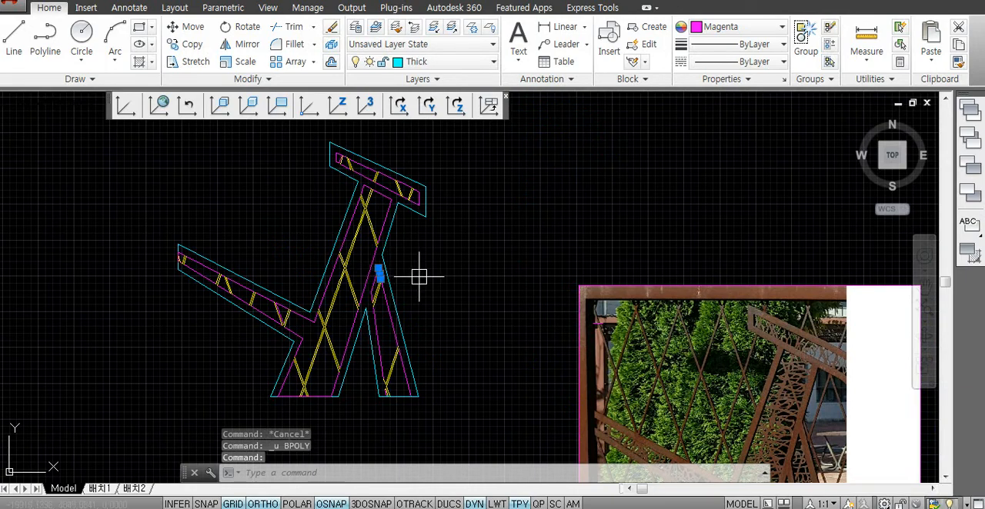
key(Escape)
key(Escape)
click(368, 262)
key(Escape)
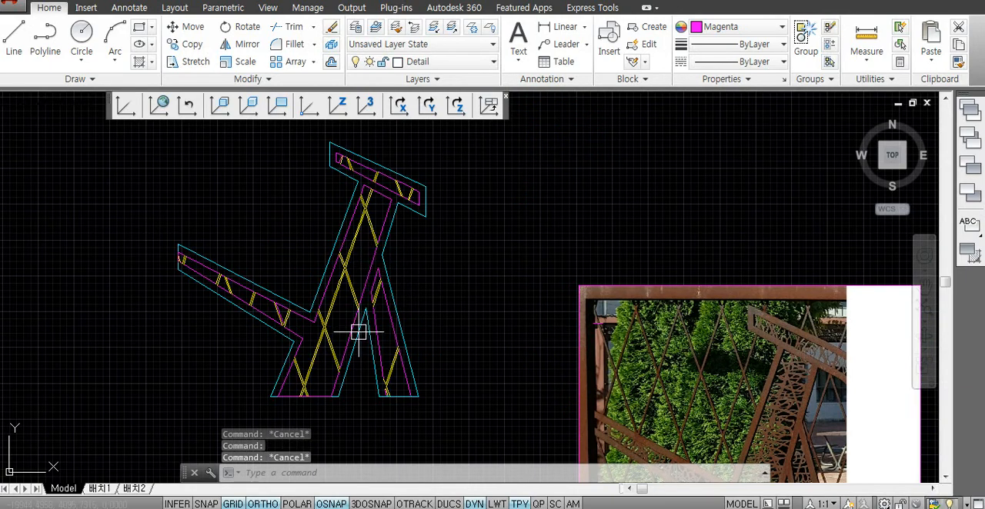
scroll(356, 330, up, 4)
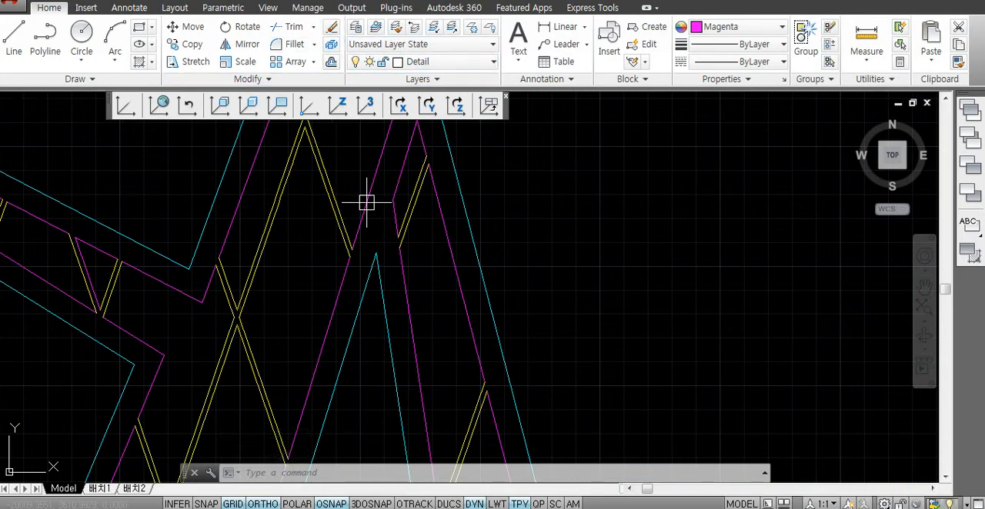
scroll(365, 254, down, 5)
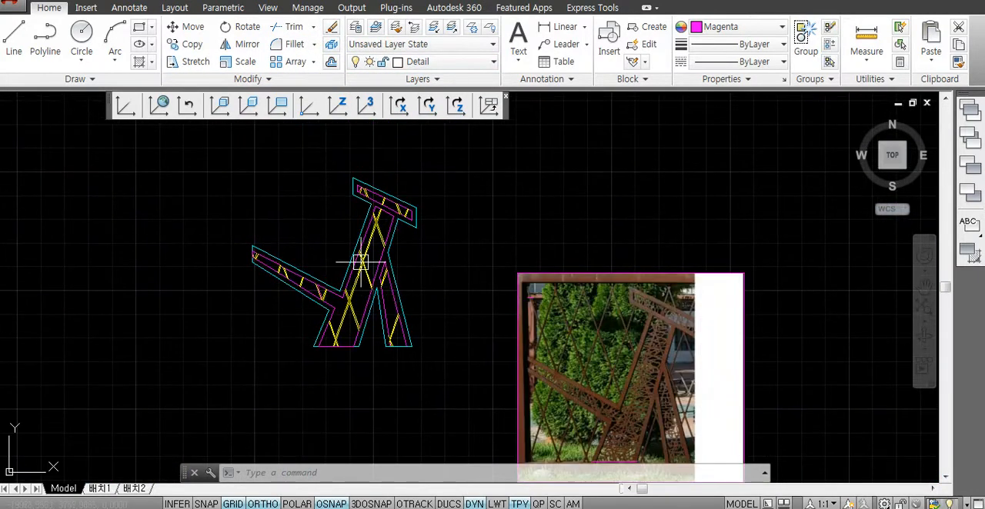
scroll(361, 262, up, 2)
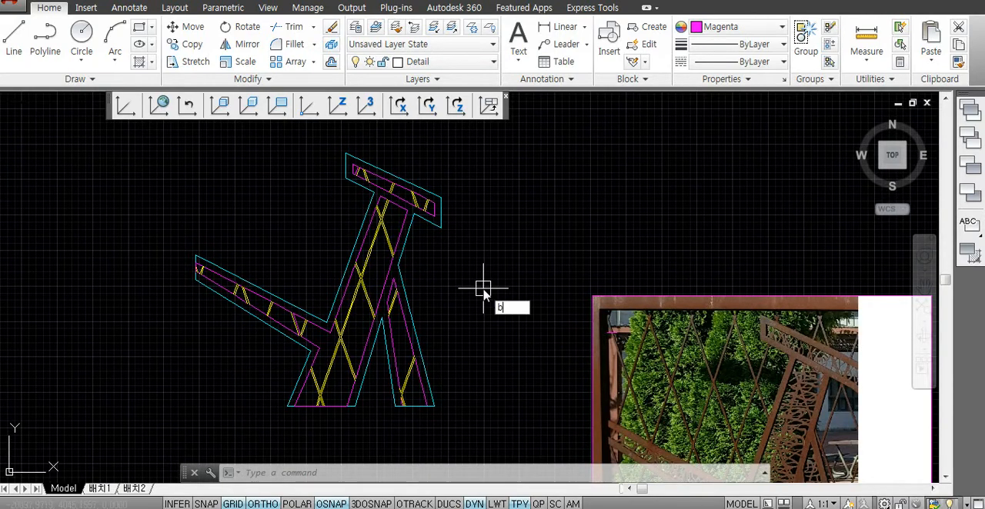
- Use BOUNDARY to create closed polylines in three lattice panels running down the trunk into the wide leg
text(o)
key(Return)
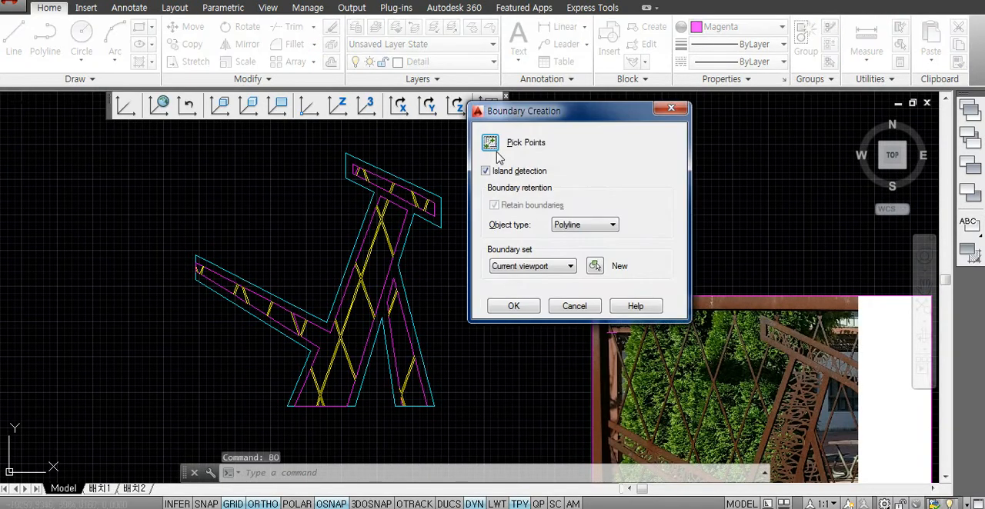
click(485, 138)
click(378, 263)
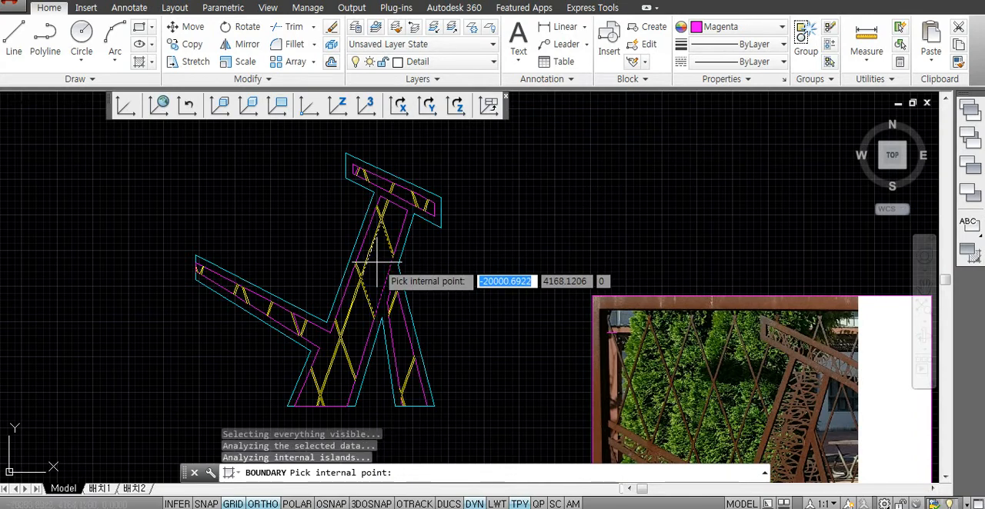
click(340, 378)
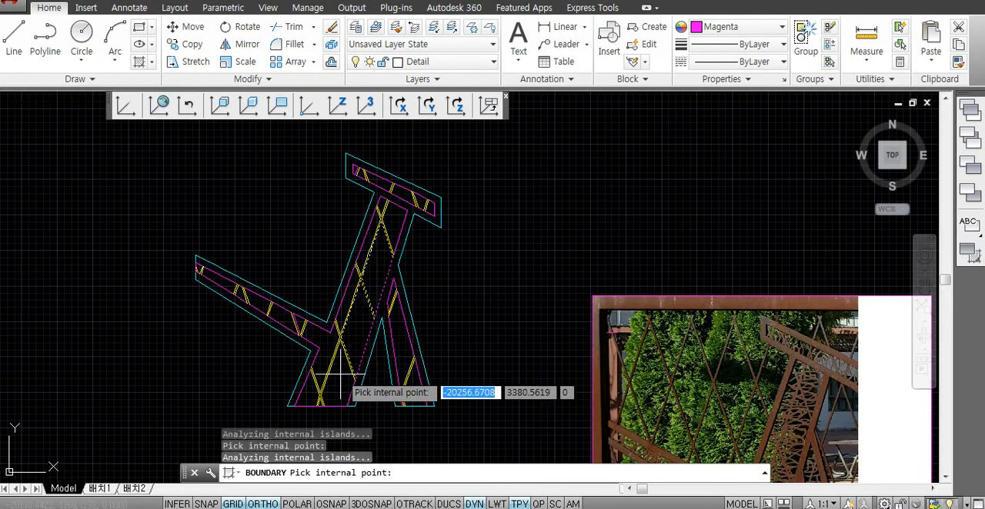
key(Return)
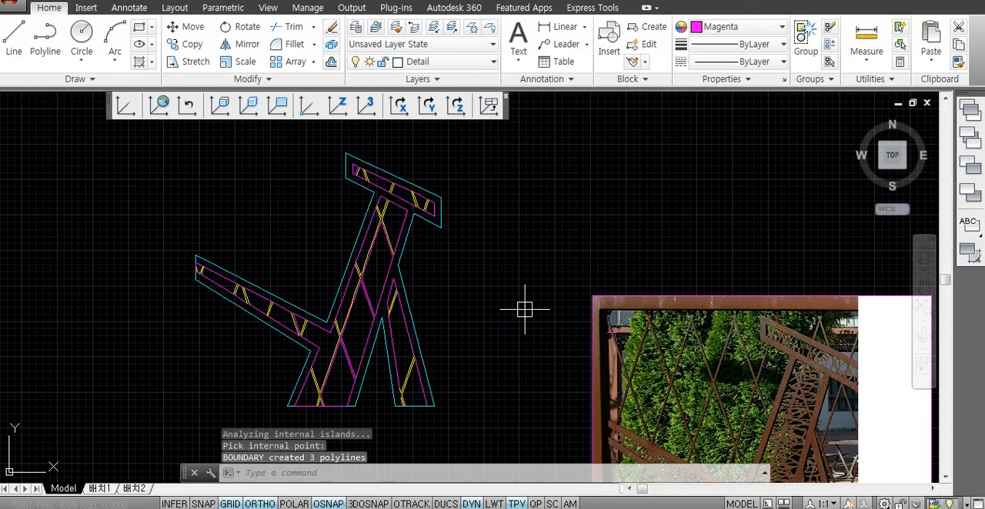
- Create another boundary polyline inside the small triangle where the crossing bars meet the wide leg's base
scroll(462, 332, up, 6)
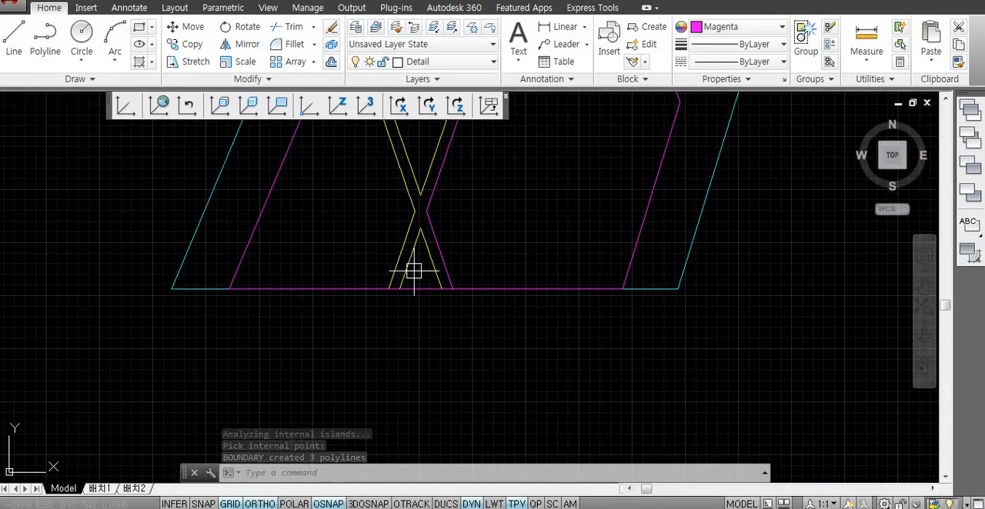
text(BO)
key(Return)
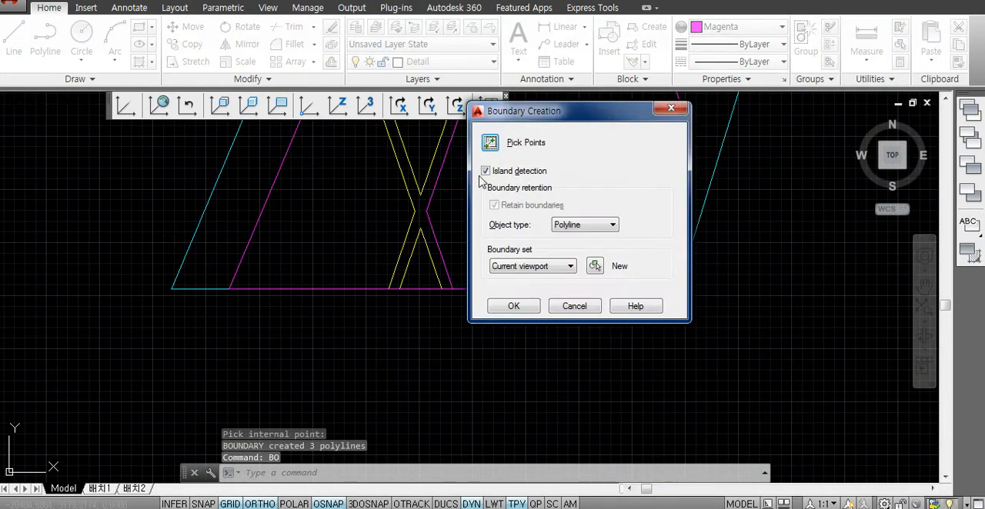
click(487, 138)
key(Return)
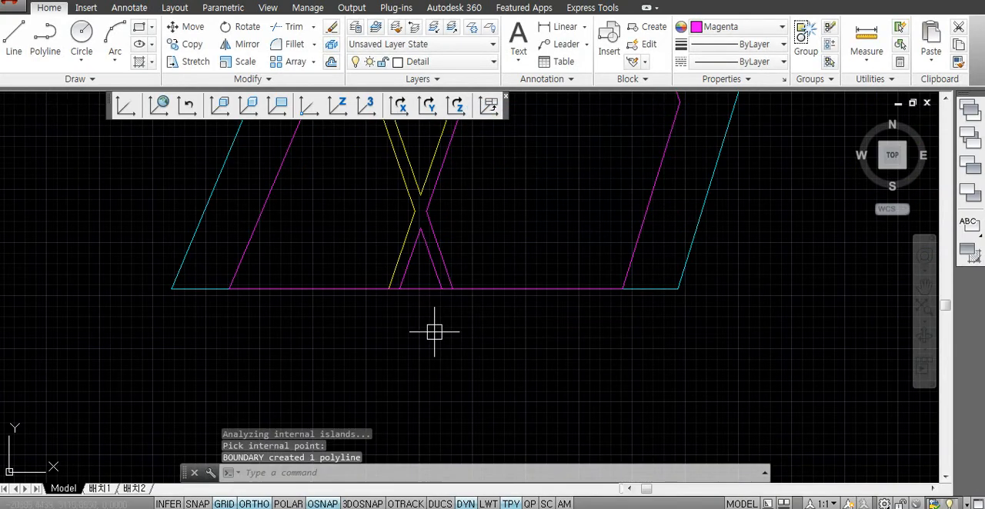
key(Escape)
key(Escape)
- Examine the new boundary polylines by selecting the diamond-shaped one in the trunk
scroll(442, 341, down, 1)
scroll(462, 303, down, 2)
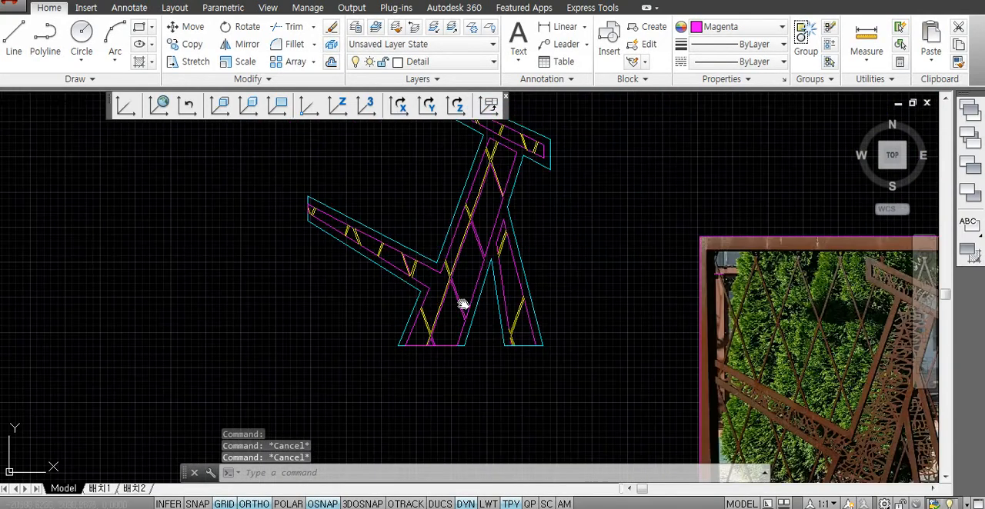
scroll(439, 246, down, 2)
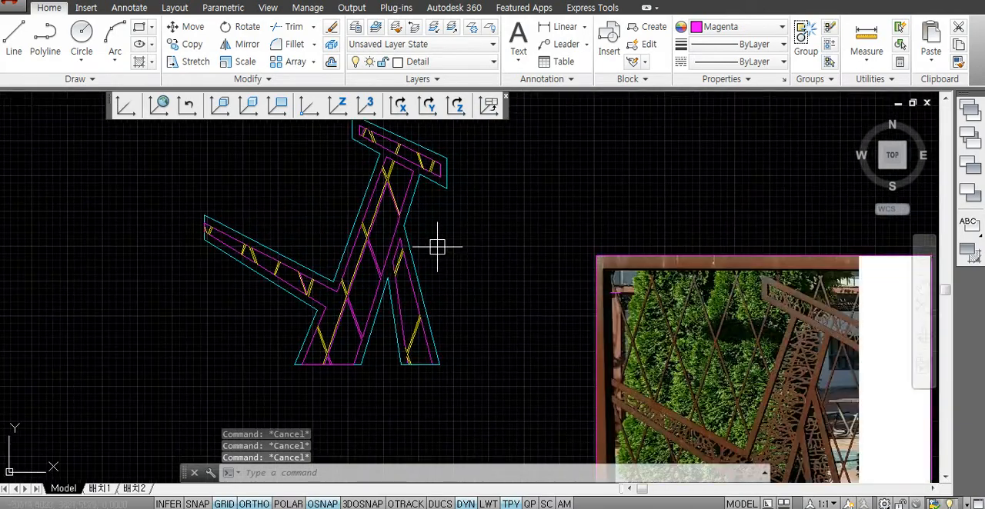
scroll(404, 253, up, 3)
click(413, 223)
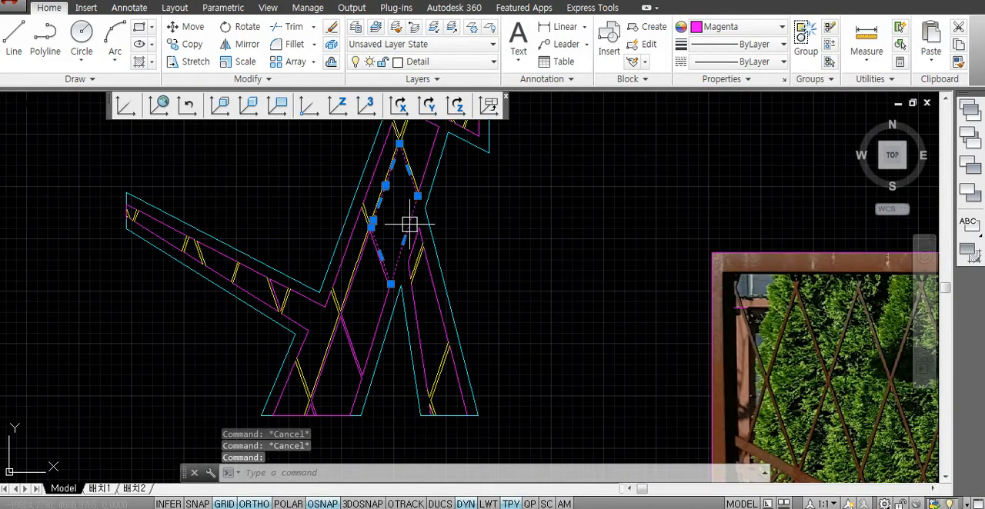
key(Escape)
scroll(469, 293, down, 2)
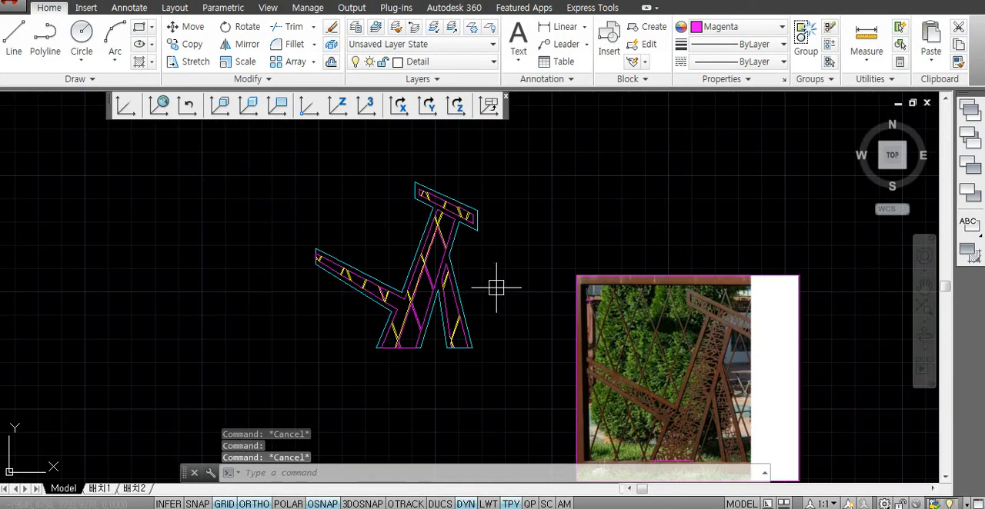
- Move the whole drawn figure from the wide leg's outer base corner to the outer end of the magenta baseline on the photo
text(m)
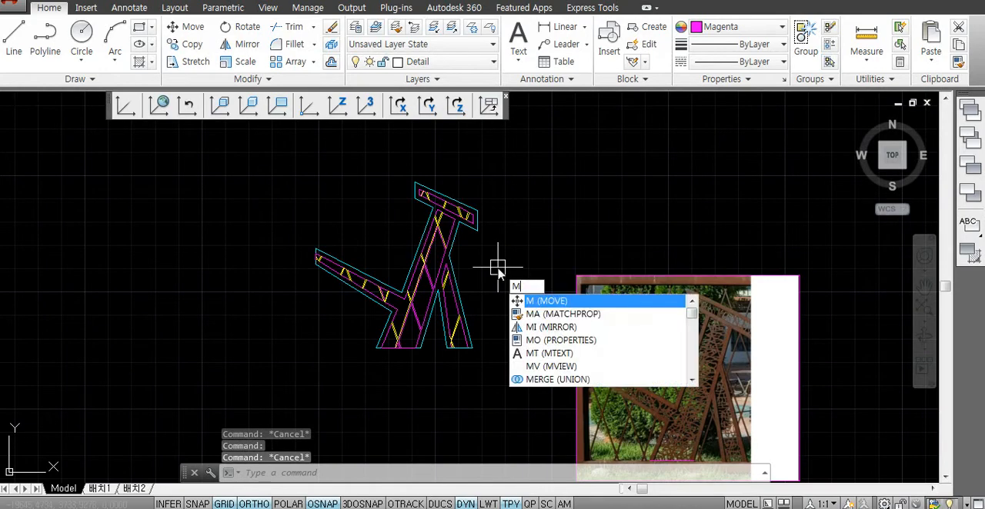
key(Return)
click(499, 163)
click(322, 391)
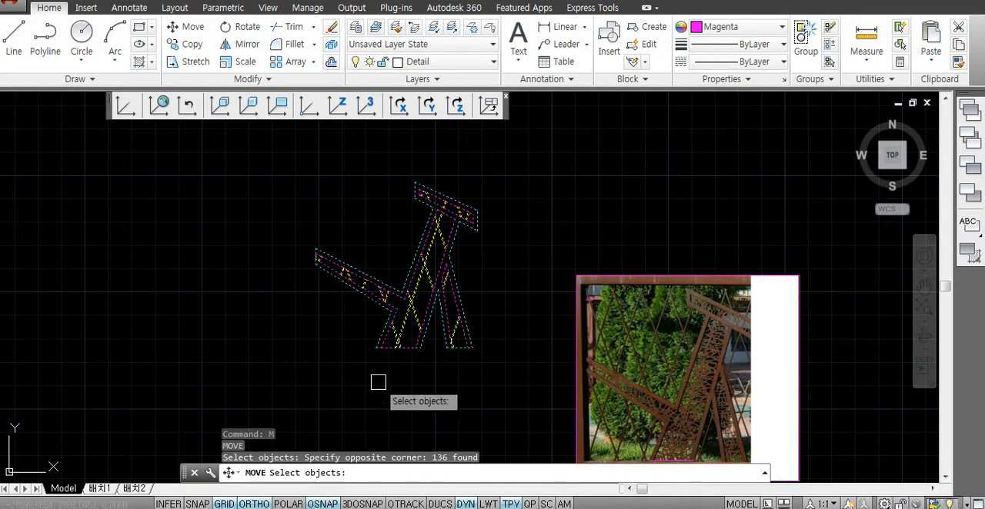
key(Return)
scroll(385, 354, up, 2)
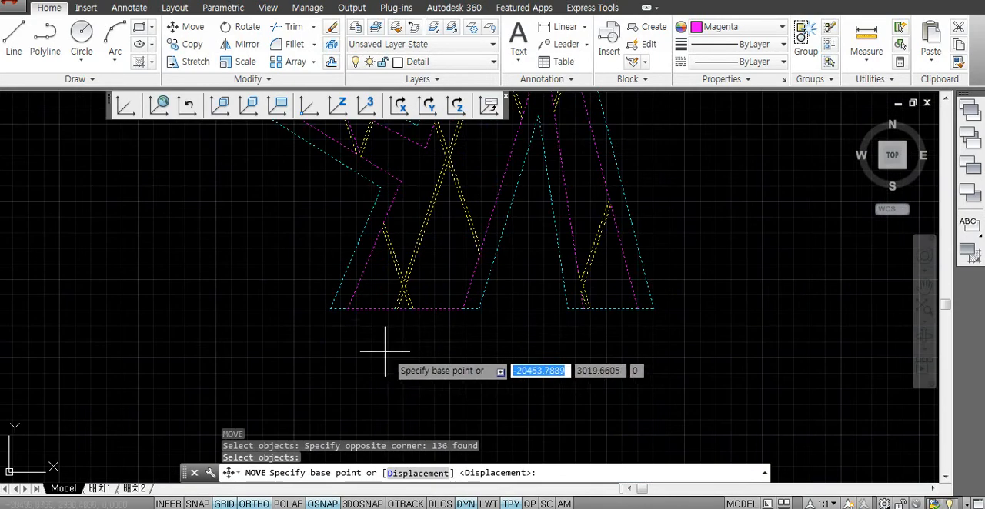
click(331, 308)
scroll(362, 281, down, 3)
scroll(448, 290, up, 6)
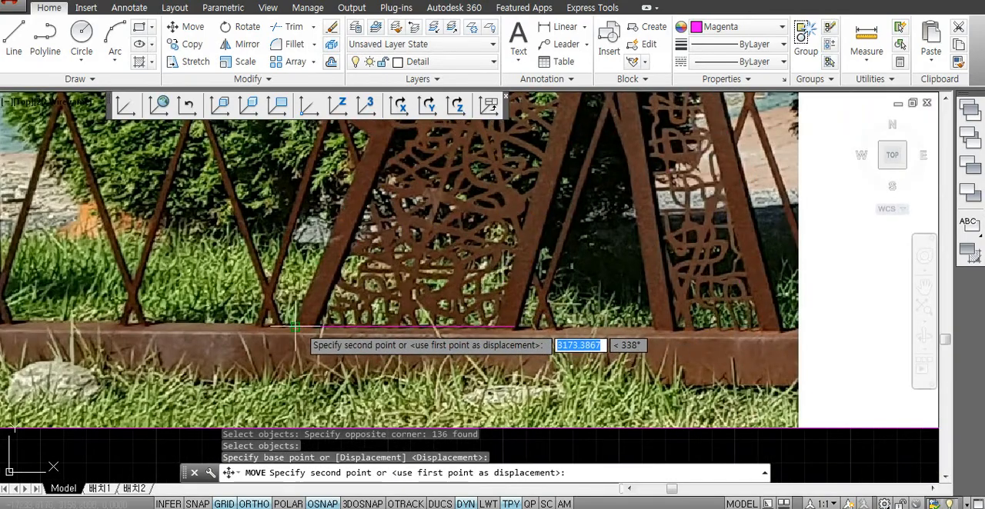
key(Escape)
- Send the photo behind the overlaid figure
scroll(356, 362, down, 5)
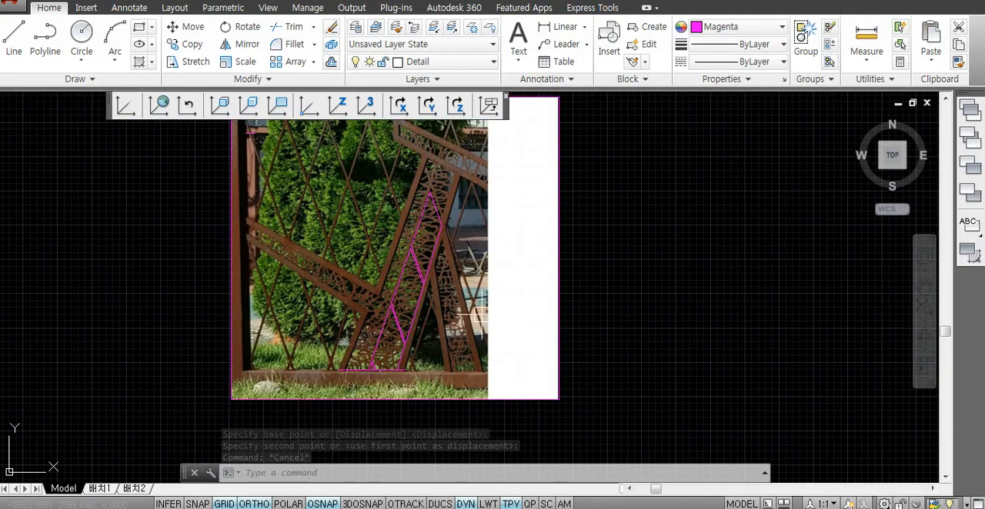
click(971, 139)
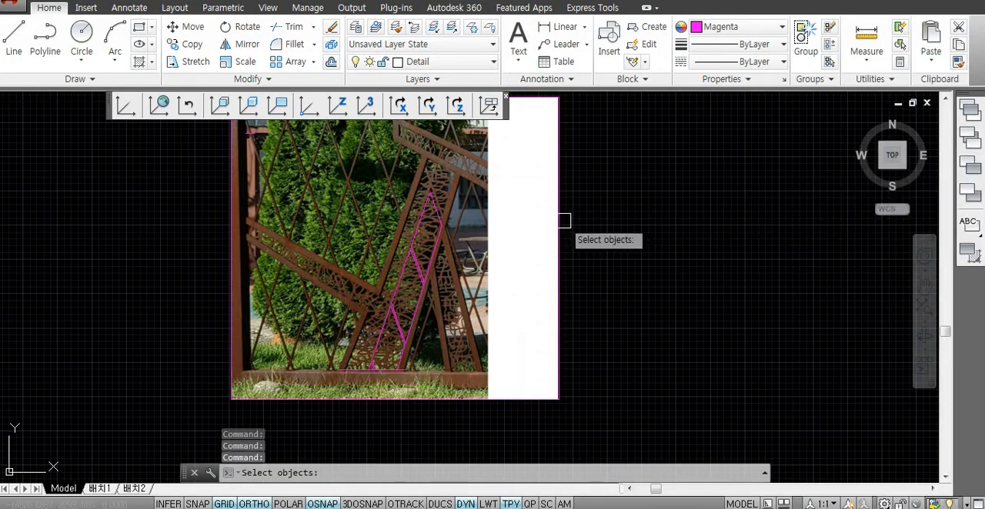
click(563, 212)
key(Return)
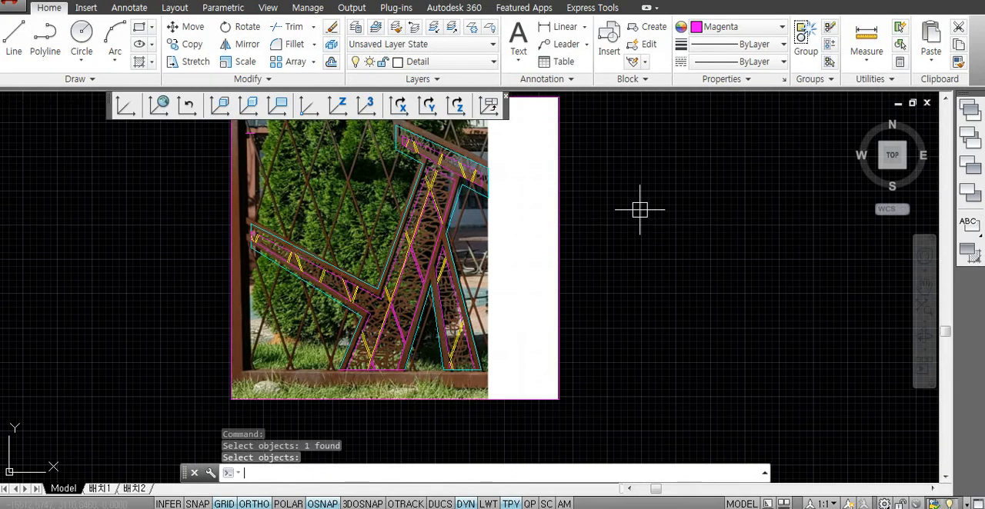
key(Escape)
key(Escape)
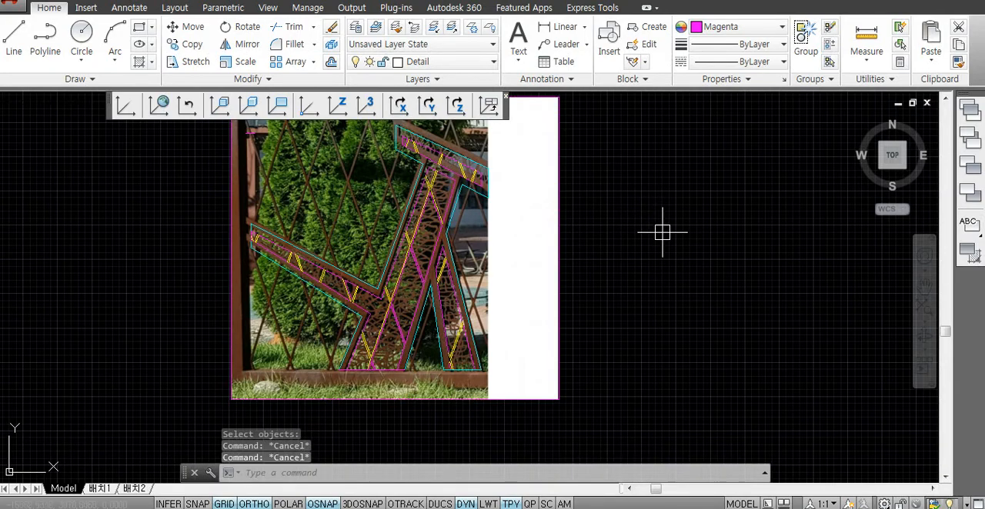
key(Escape)
scroll(622, 255, down, 2)
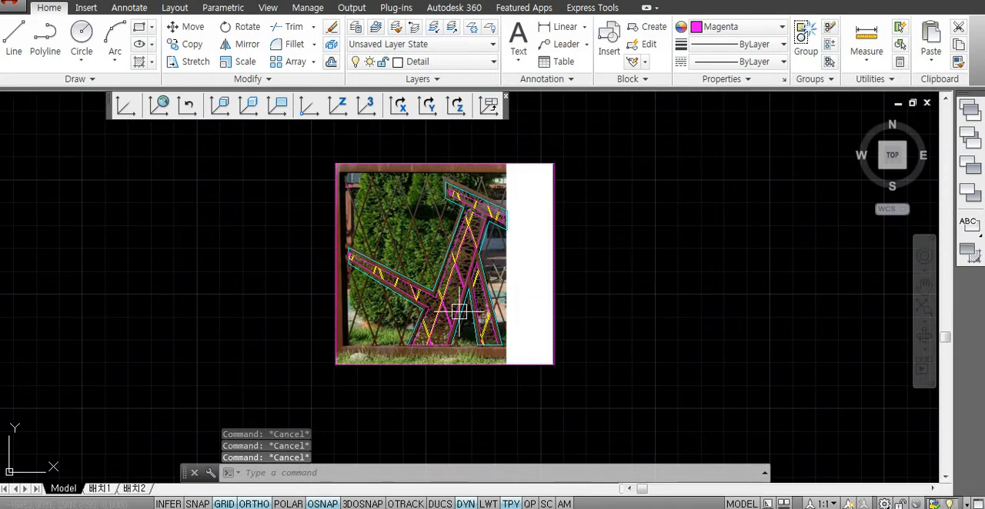
scroll(459, 311, up, 3)
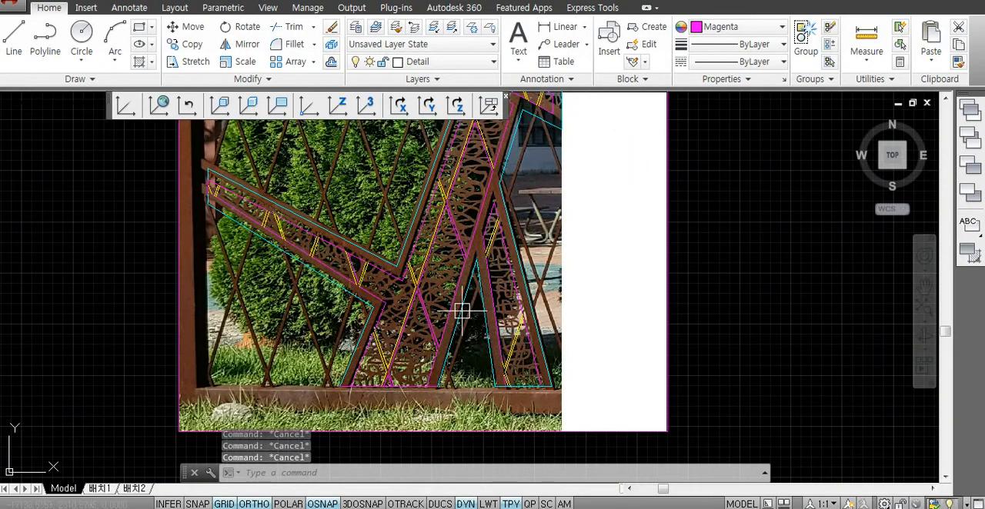
click(429, 358)
click(448, 324)
key(Escape)
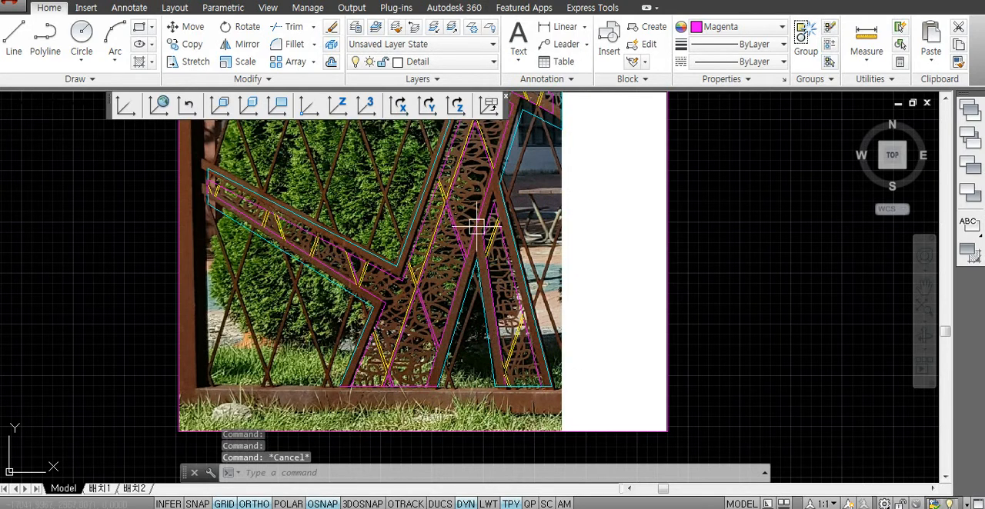
- Copy the photo together with its overlaid figure three times, placing the copies side by side in a horizontal row to the right
scroll(477, 230, down, 3)
text(co)
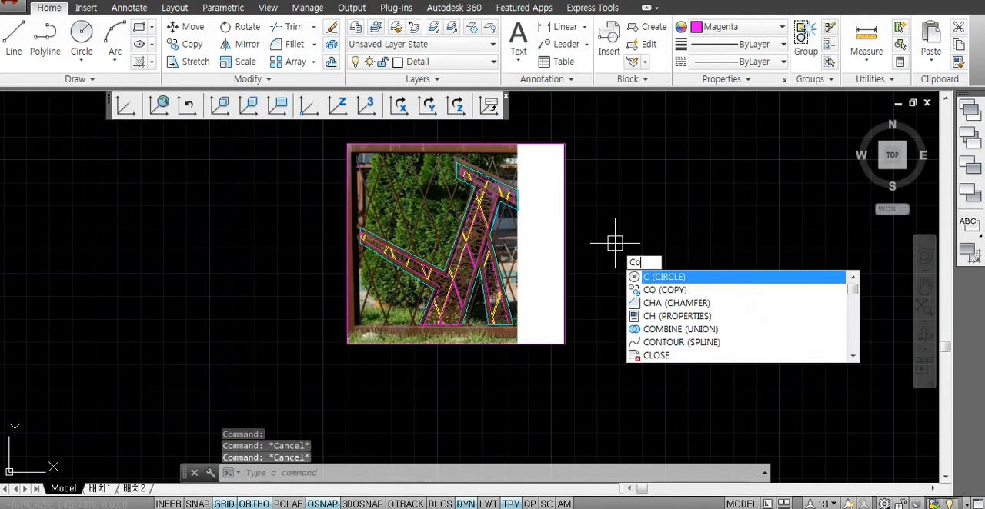
key(Return)
click(621, 128)
click(355, 393)
key(Return)
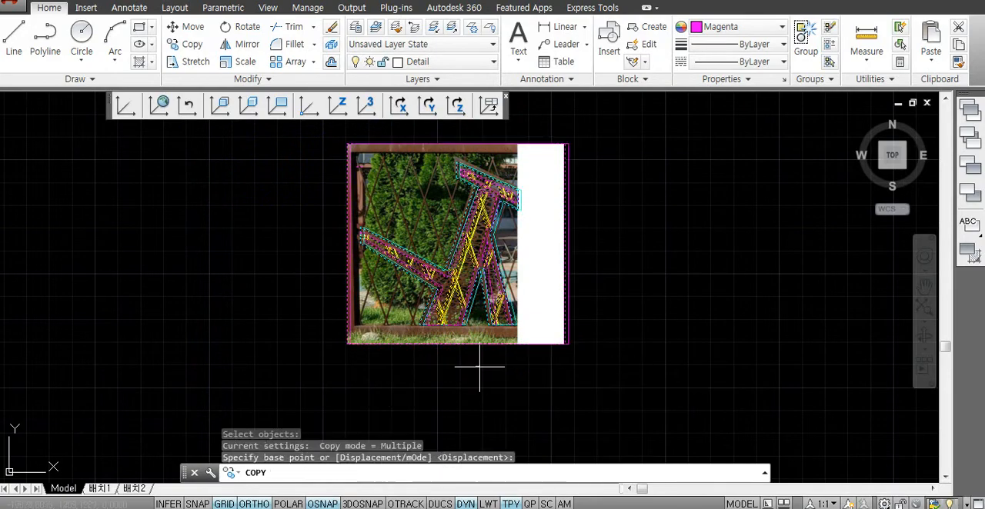
click(714, 366)
middle_drag(699, 365, 445, 364)
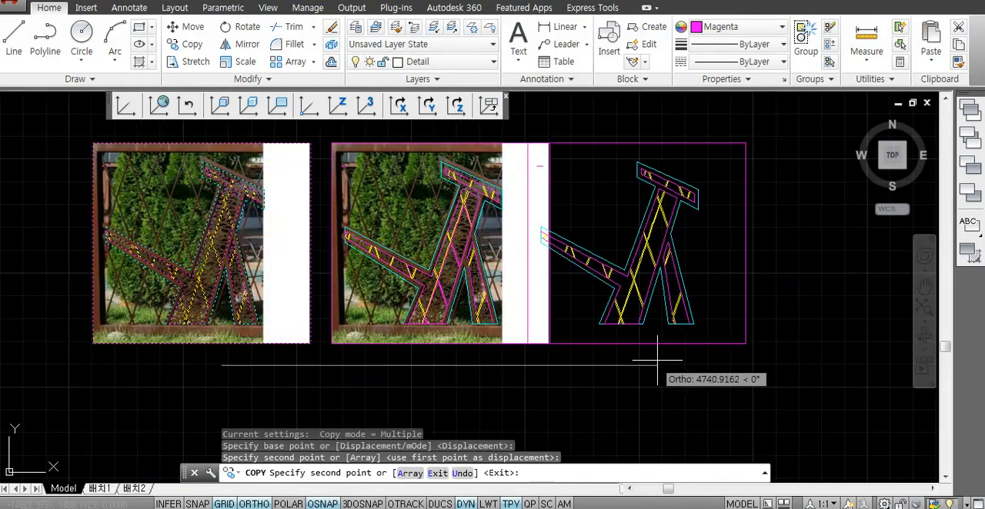
click(699, 353)
middle_drag(747, 380, 552, 379)
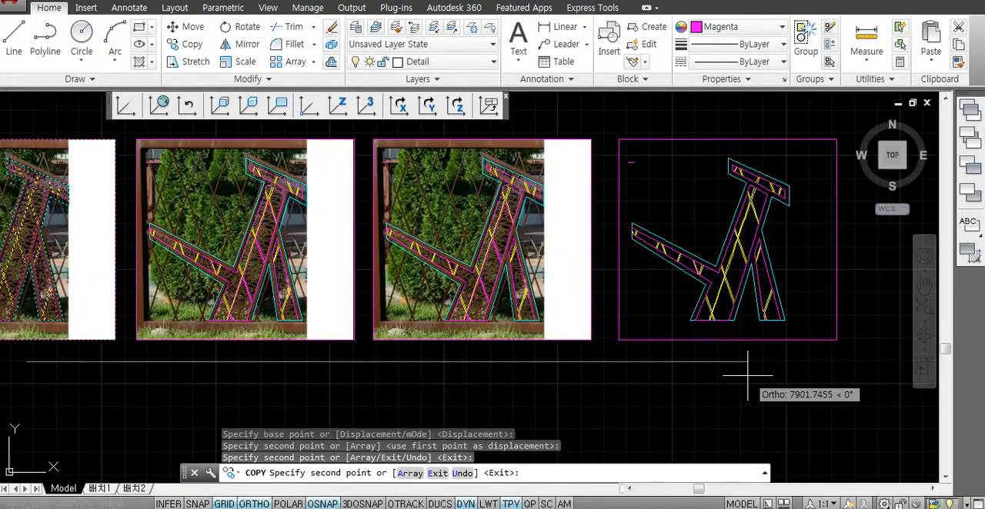
click(747, 374)
key(Return)
- Erase the leftmost photo and figure set in the row
scroll(640, 368, down, 3)
scroll(367, 339, up, 5)
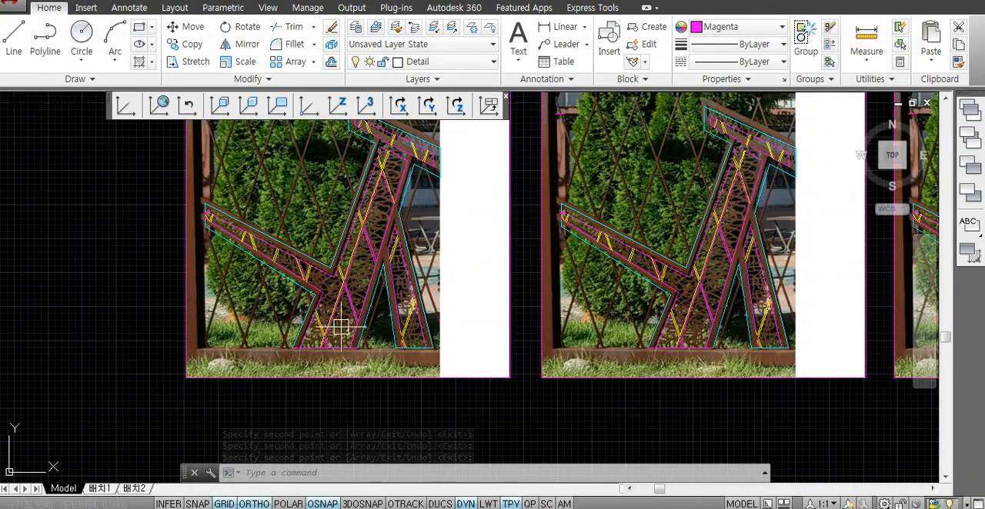
scroll(340, 334, up, 5)
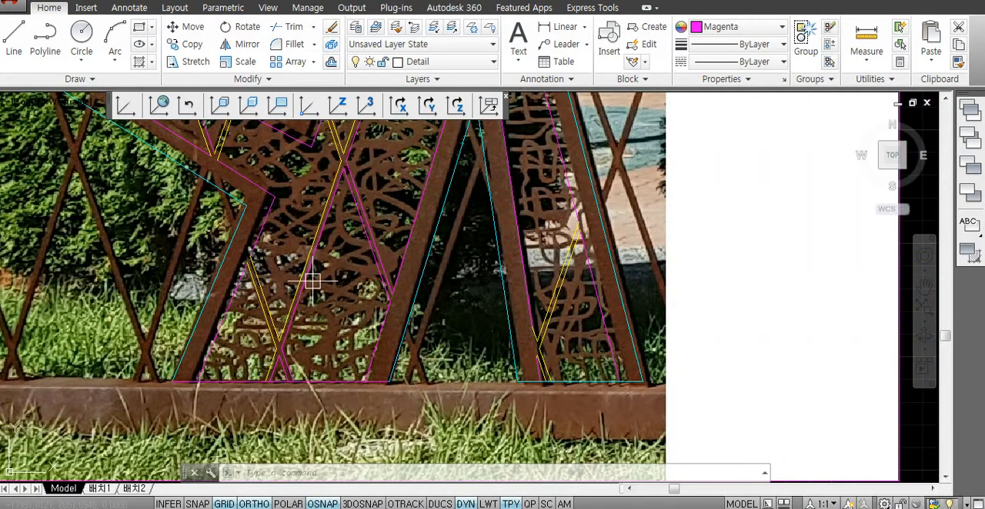
key(Escape)
scroll(416, 317, down, 3)
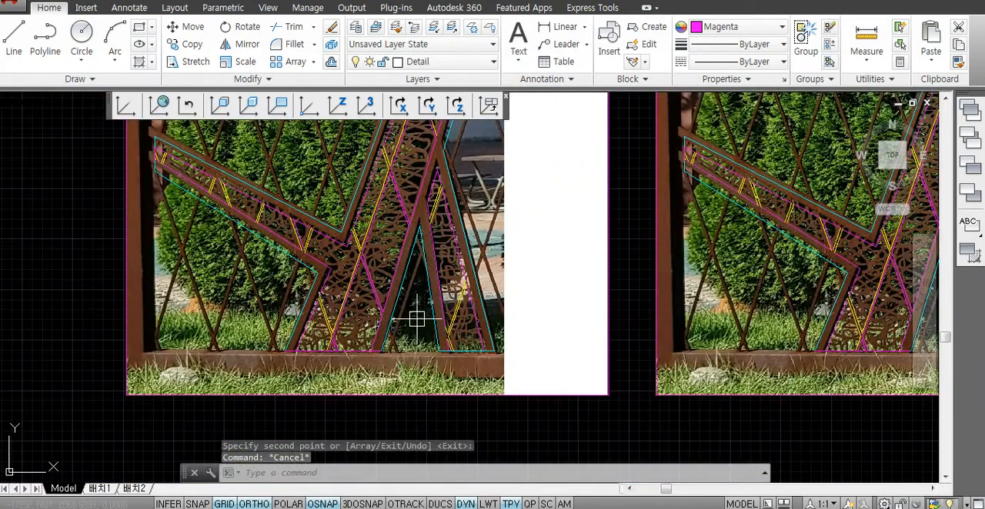
key(Escape)
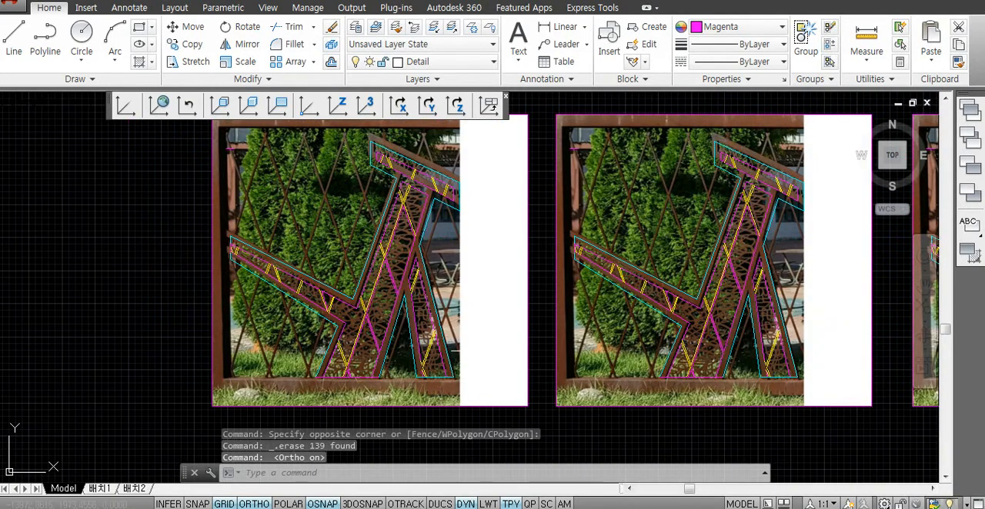
middle_drag(475, 351, 456, 357)
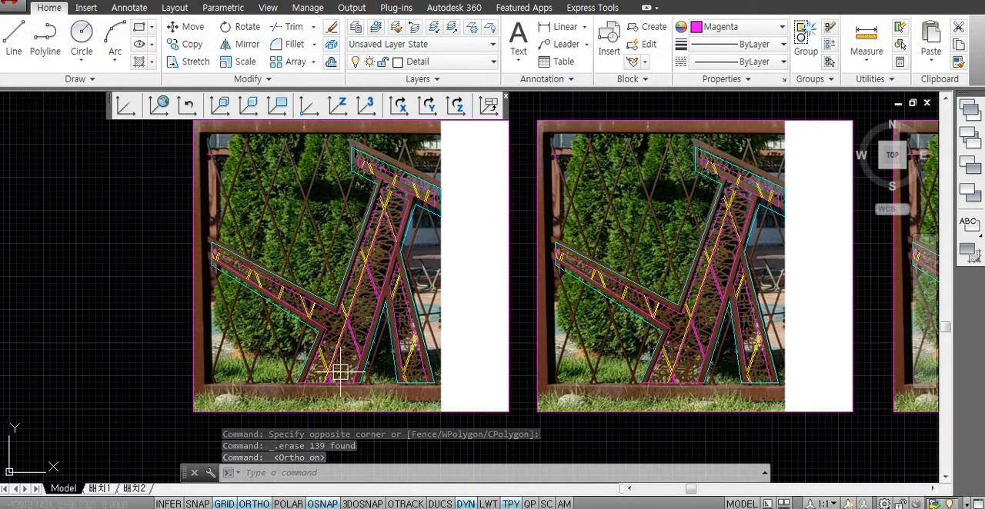
- Clip the first photo in the row with IMAGECLIP, using the closed polyline of the wide leg's base panel as new boundary
text(IMAG)
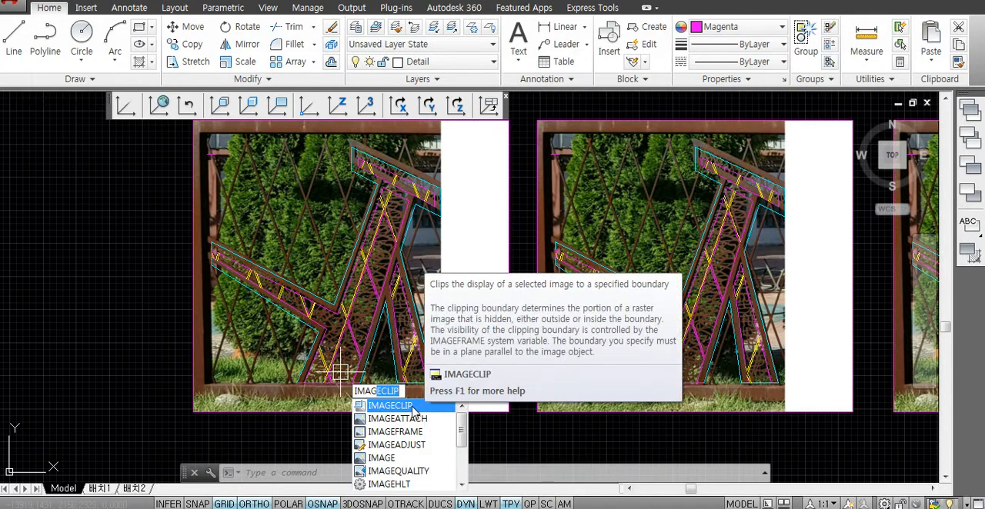
click(414, 406)
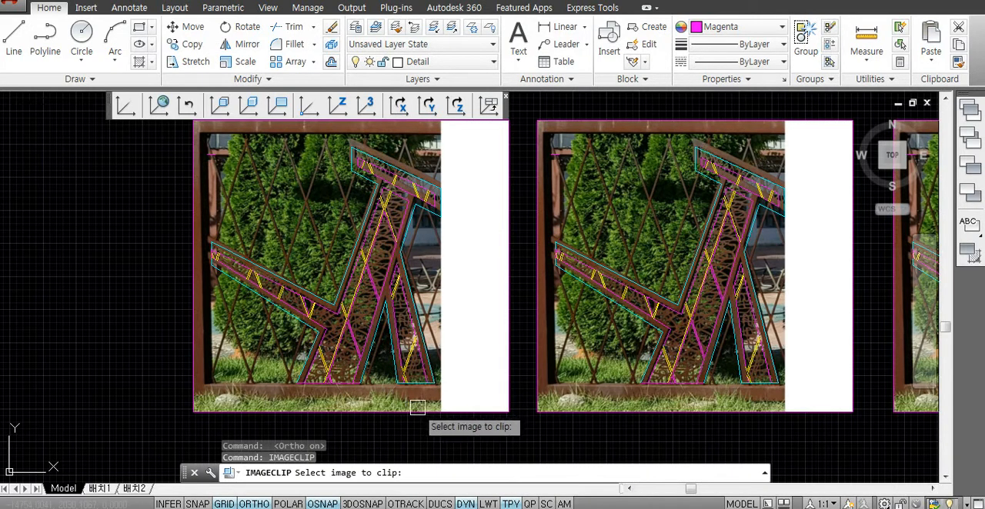
click(496, 412)
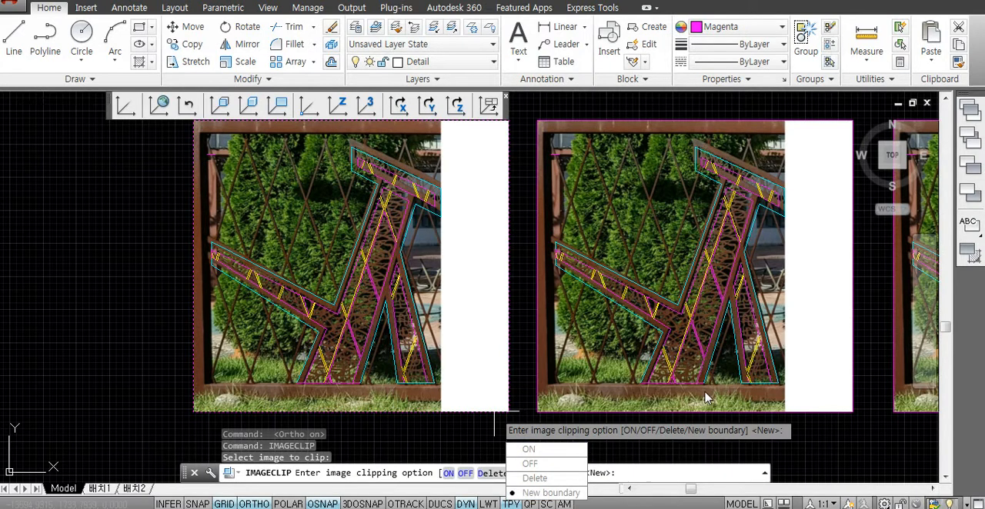
text(n)
key(Return)
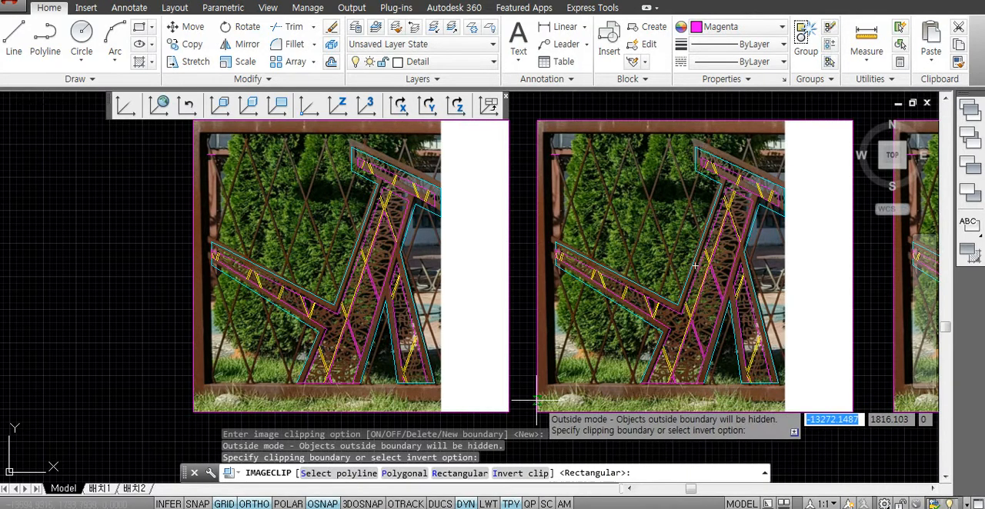
text(s)
key(Return)
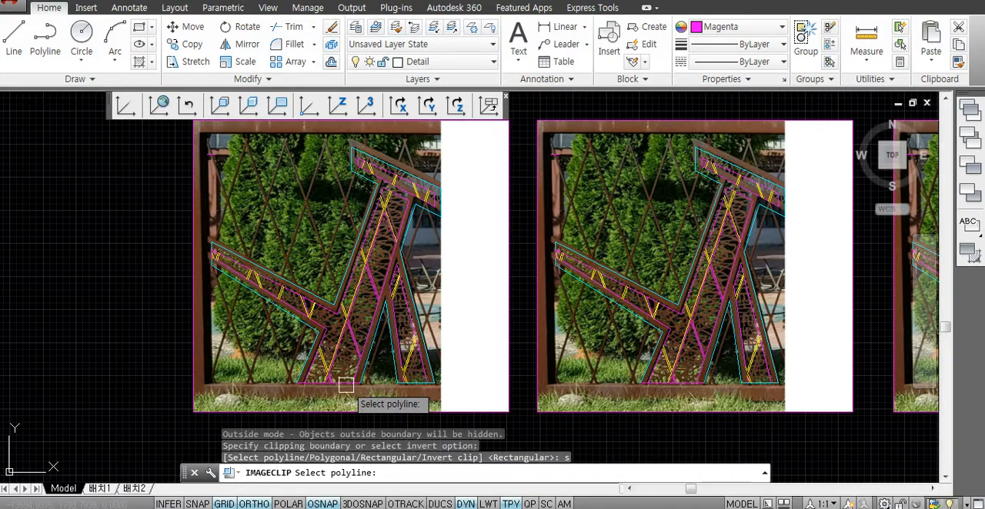
scroll(350, 389, up, 5)
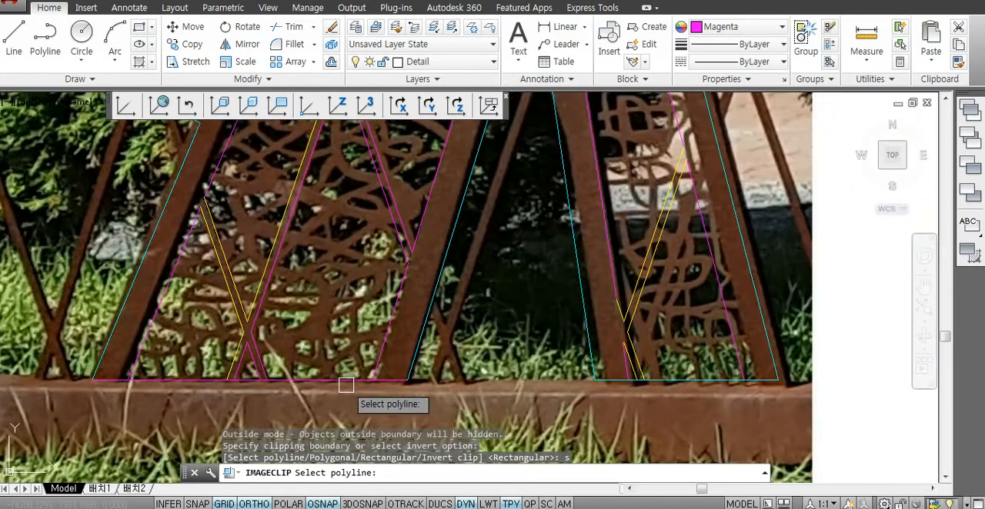
click(385, 340)
- Examine the clipped base panel of the wide leg and compare it with the unclipped photo copies beside it
scroll(388, 342, down, 3)
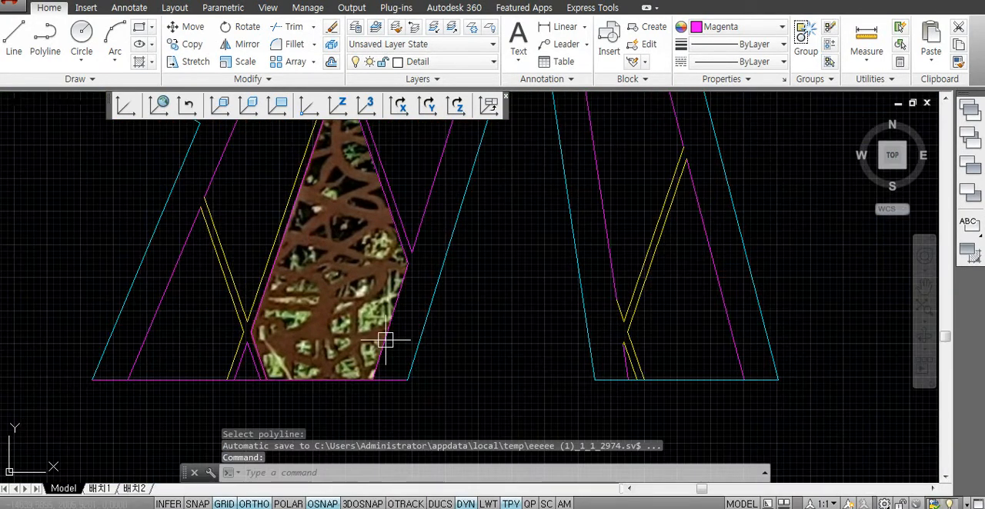
click(396, 340)
key(Escape)
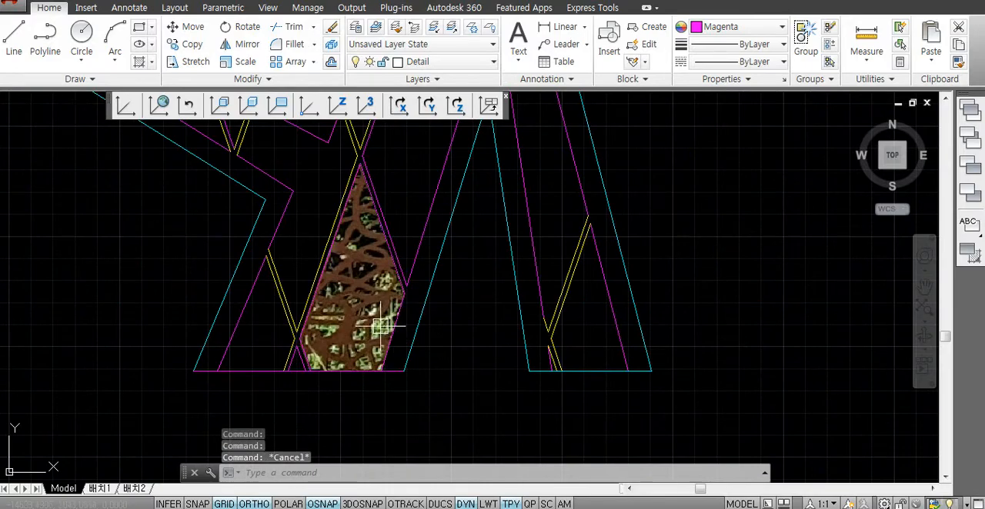
scroll(369, 329, down, 2)
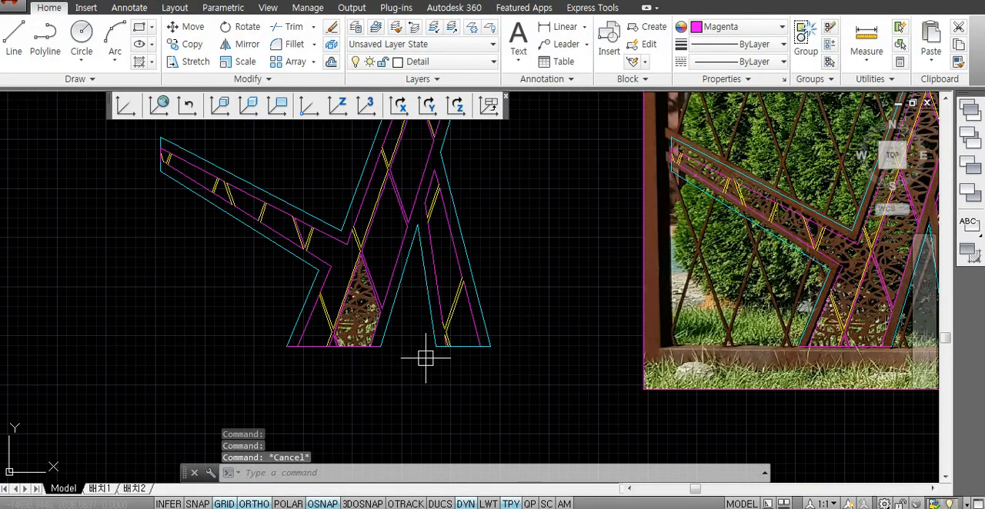
scroll(426, 358, down, 4)
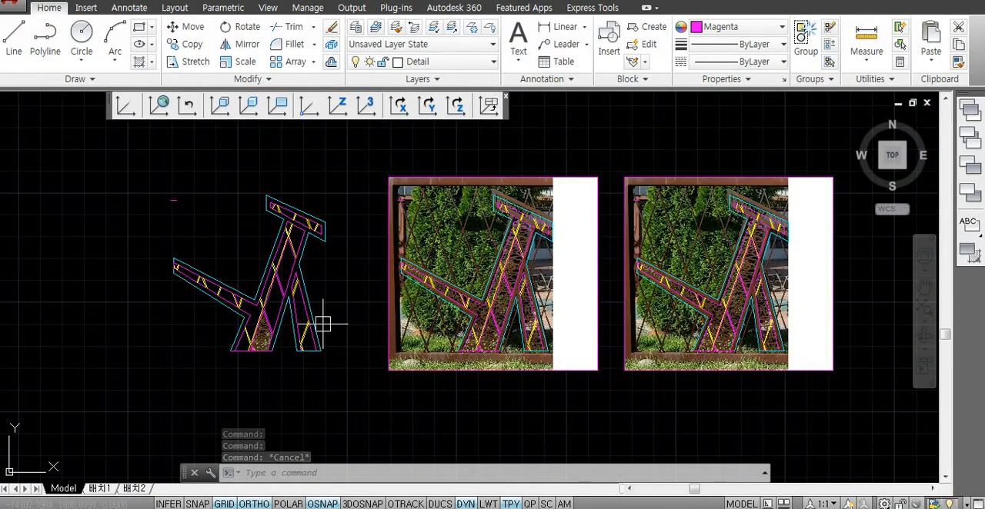
scroll(322, 325, up, 2)
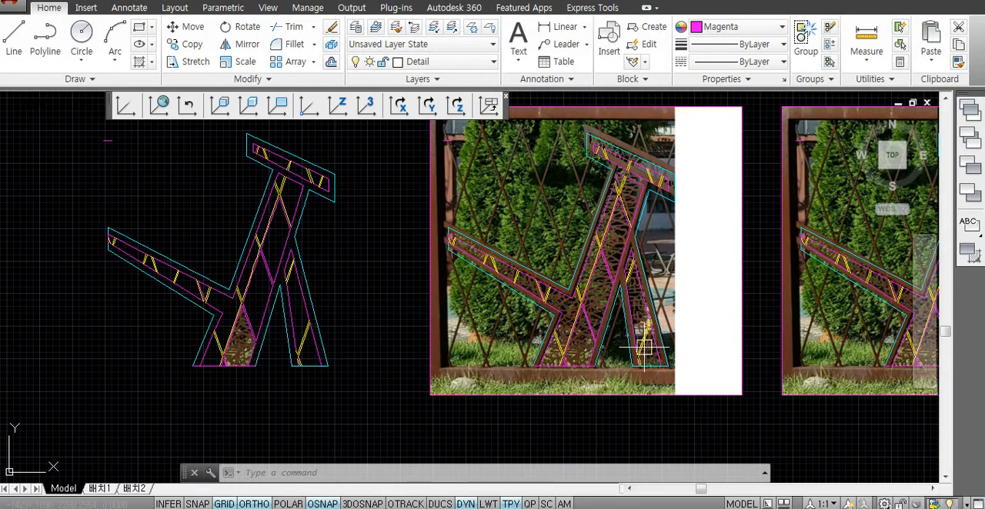
key(Escape)
key(Escape)
- Clip the next photo in the row with IMAGECLIP, using the diamond-shaped polyline above the wide leg's base panel as new boundary
middle_drag(371, 334, 404, 341)
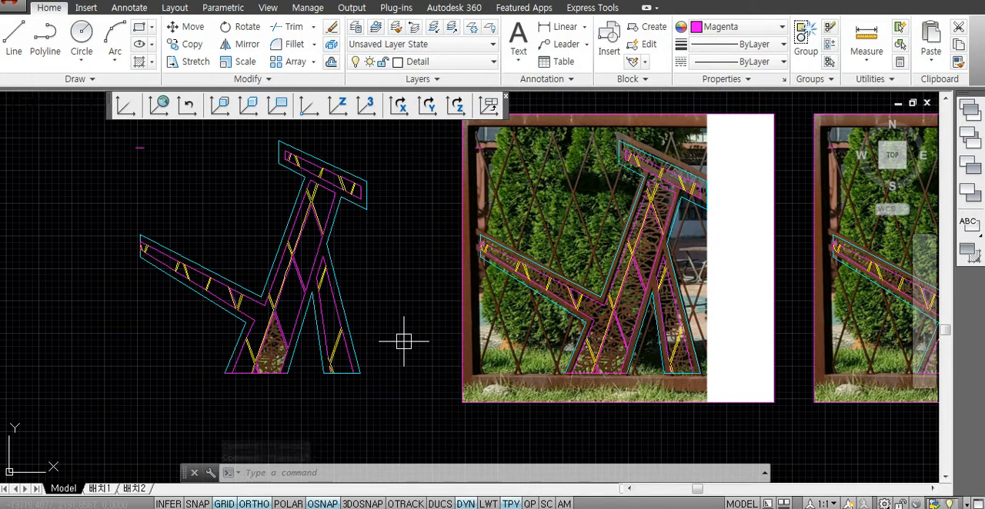
text(IMAGECLIP)
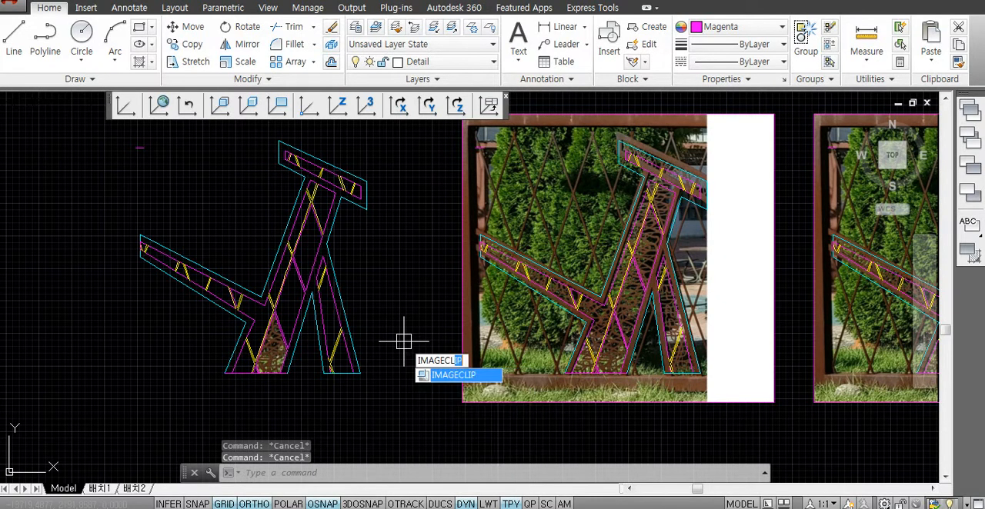
key(Return)
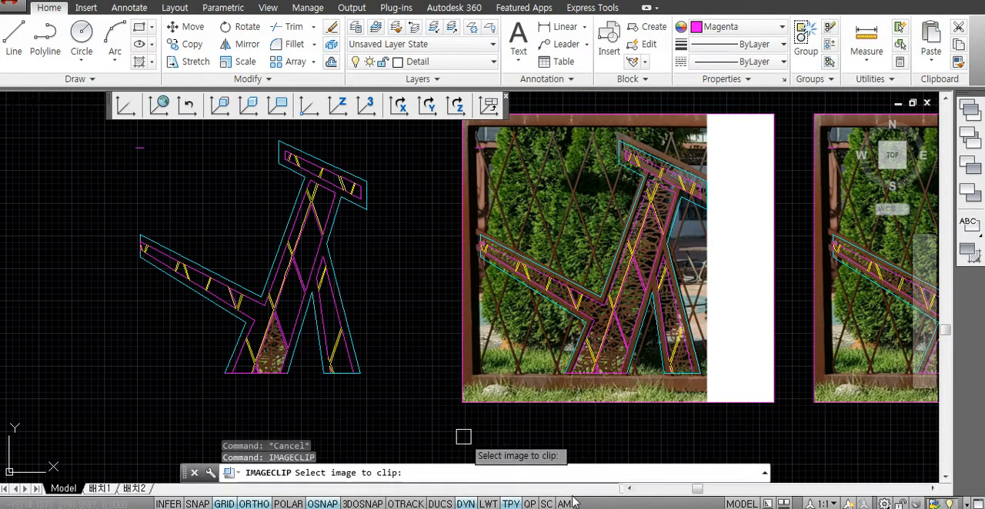
click(752, 403)
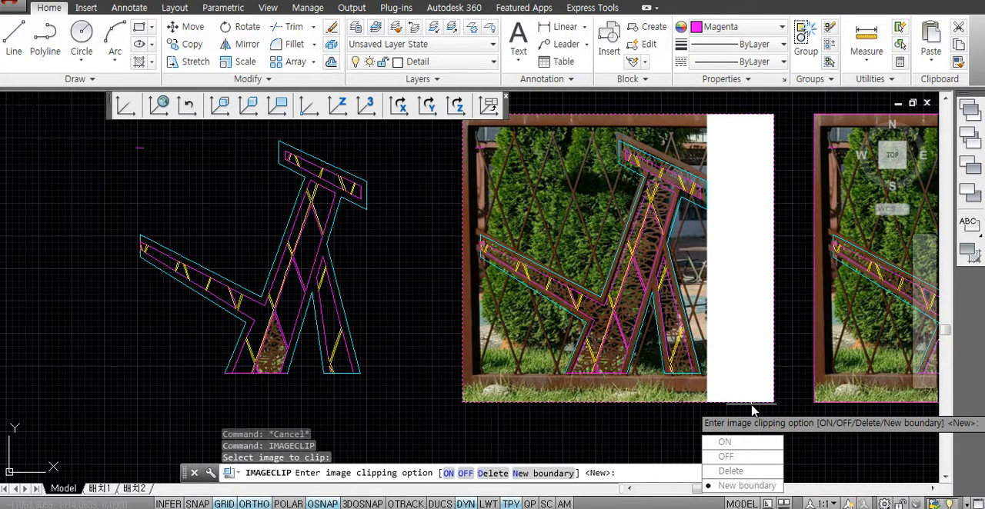
text(n)
key(Return)
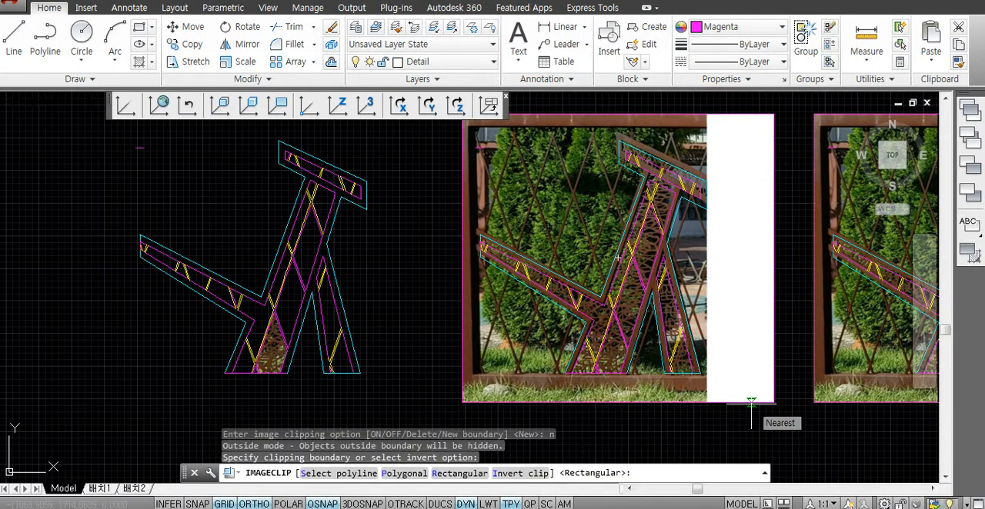
text(s)
key(Return)
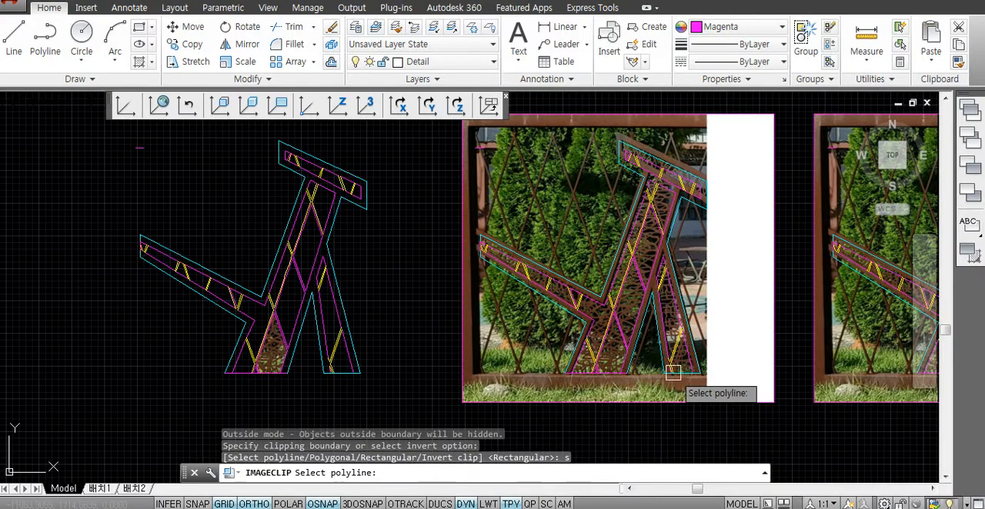
scroll(650, 314, up, 3)
scroll(623, 307, down, 3)
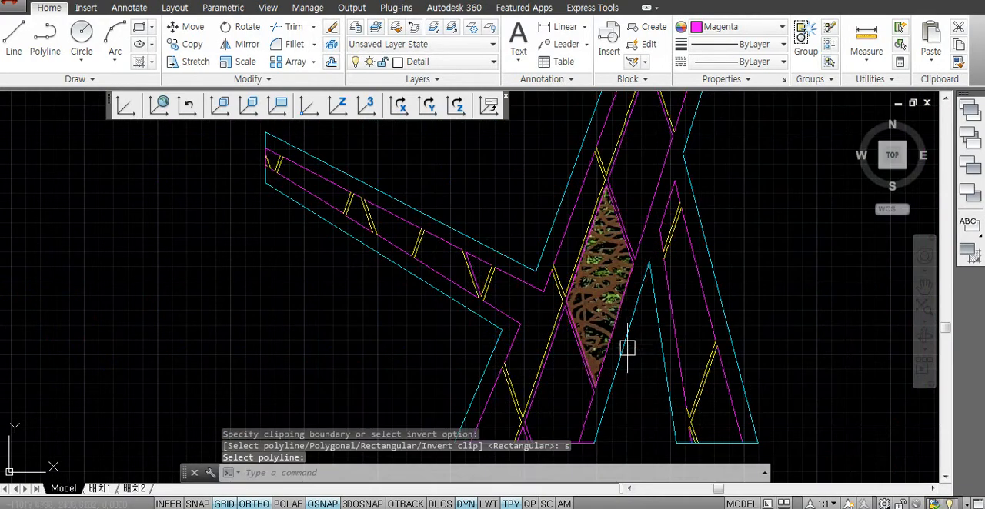
scroll(662, 362, down, 2)
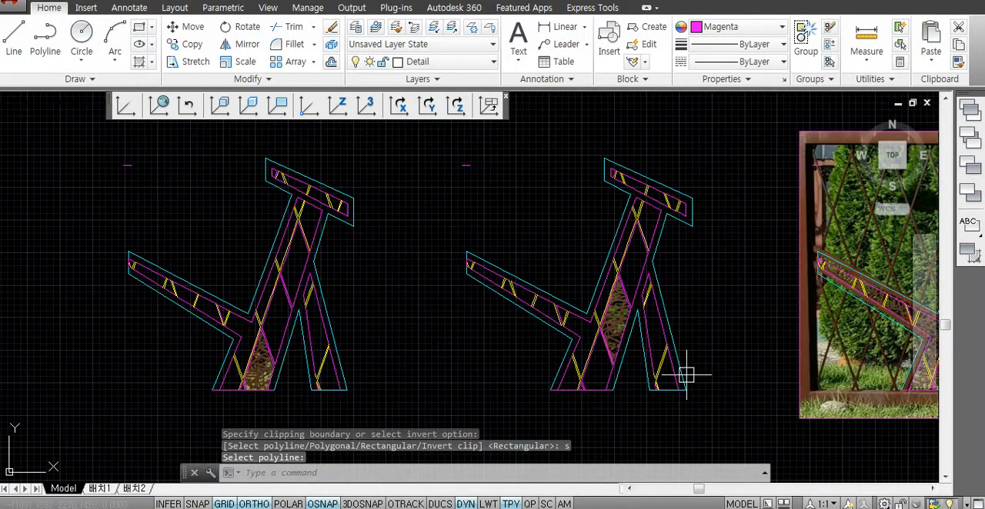
- Draw a trial spline through three fit points with an end tangent in the empty space beside the clipped base panel
click(607, 320)
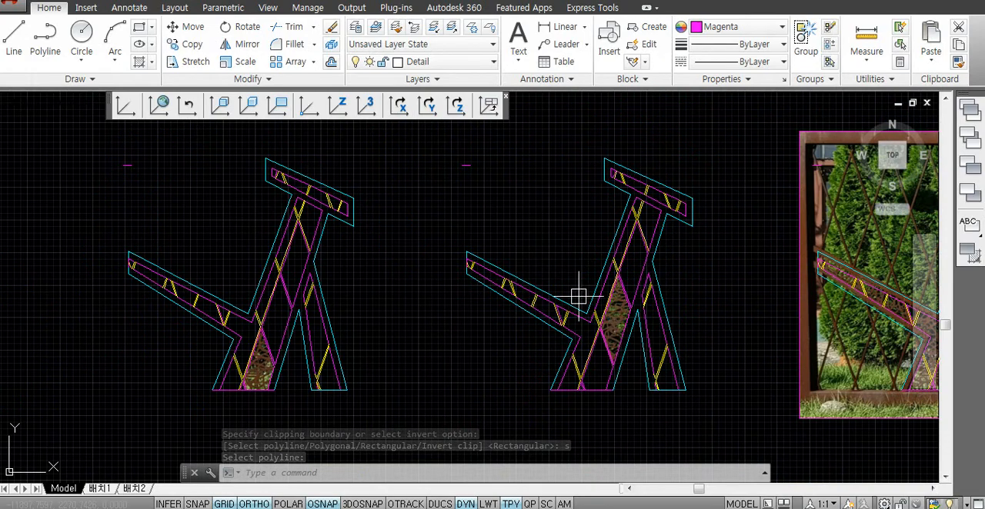
scroll(300, 380, up, 6)
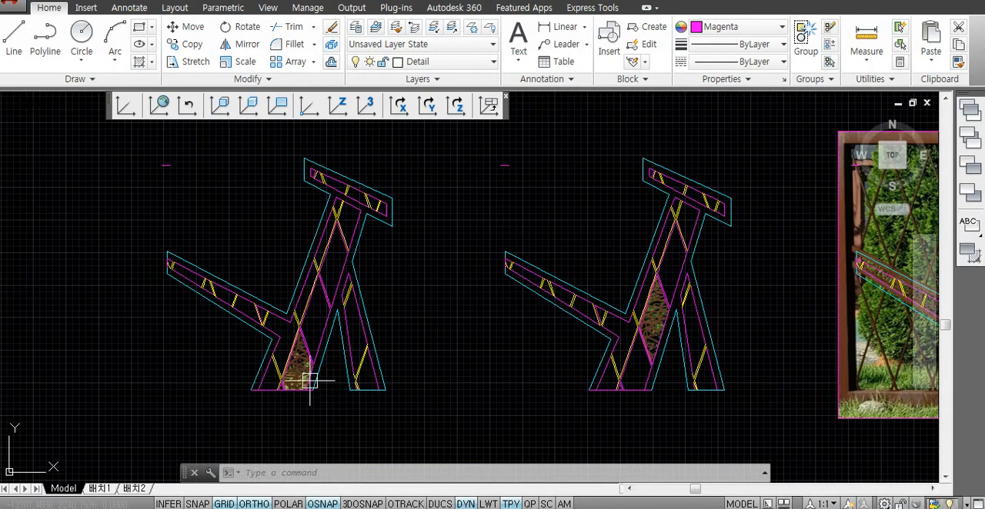
scroll(273, 371, up, 3)
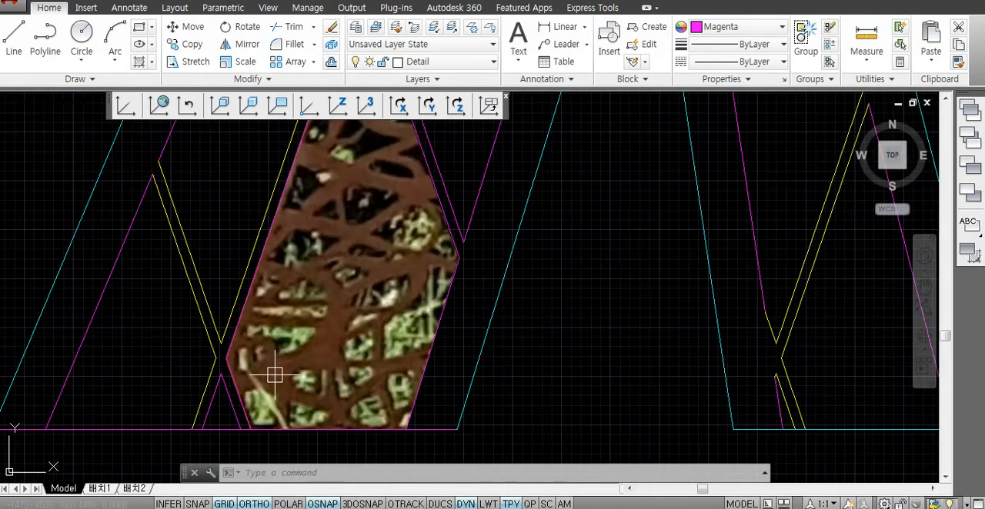
scroll(261, 431, up, 2)
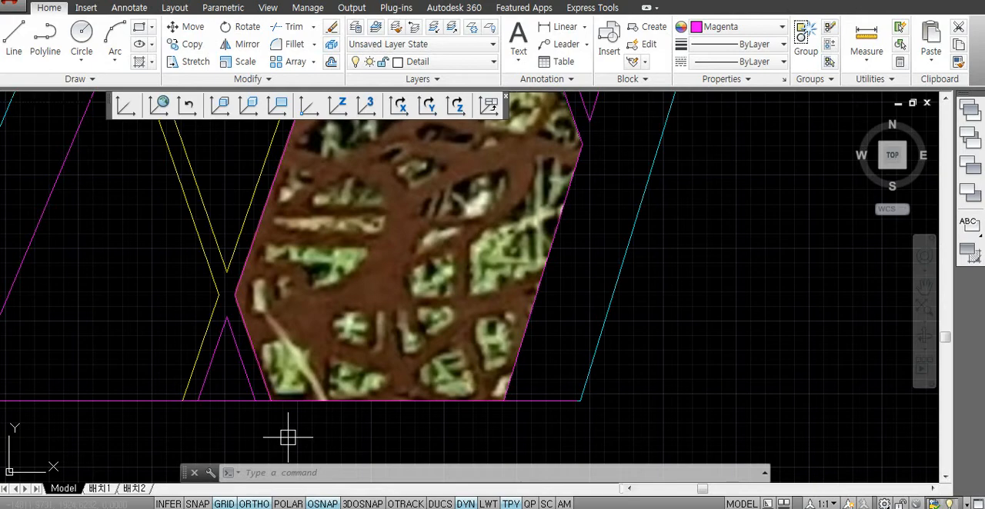
text(spl)
key(space)
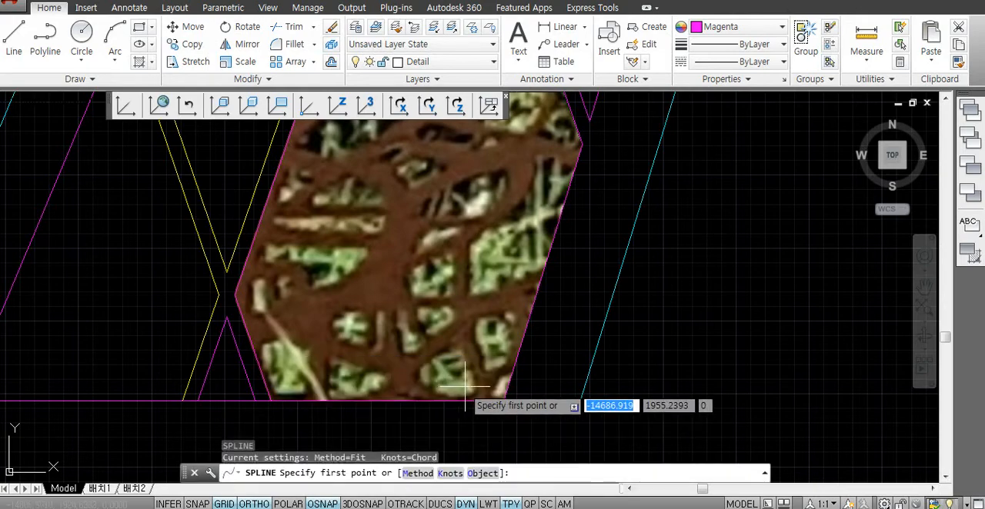
middle_drag(661, 343, 553, 341)
click(555, 348)
click(555, 274)
click(683, 277)
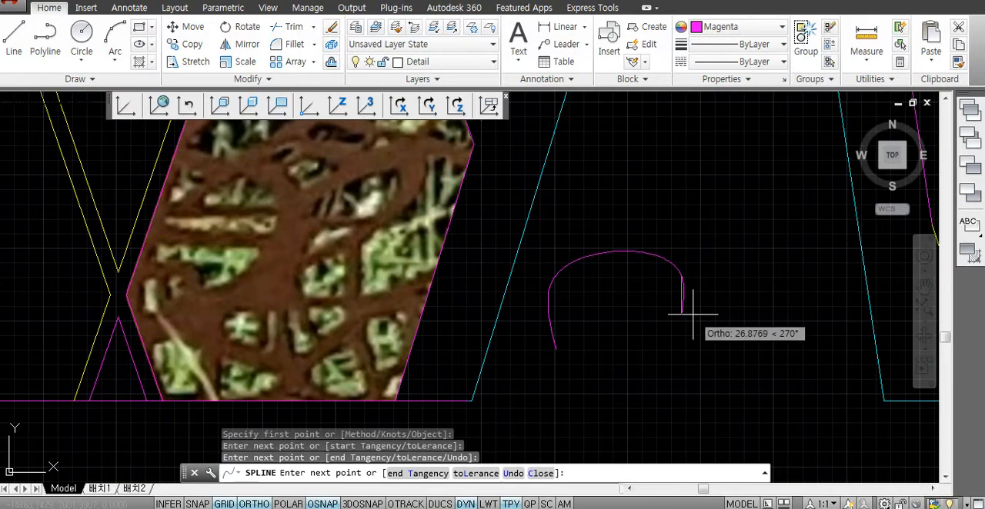
text(t)
key(Return)
click(690, 291)
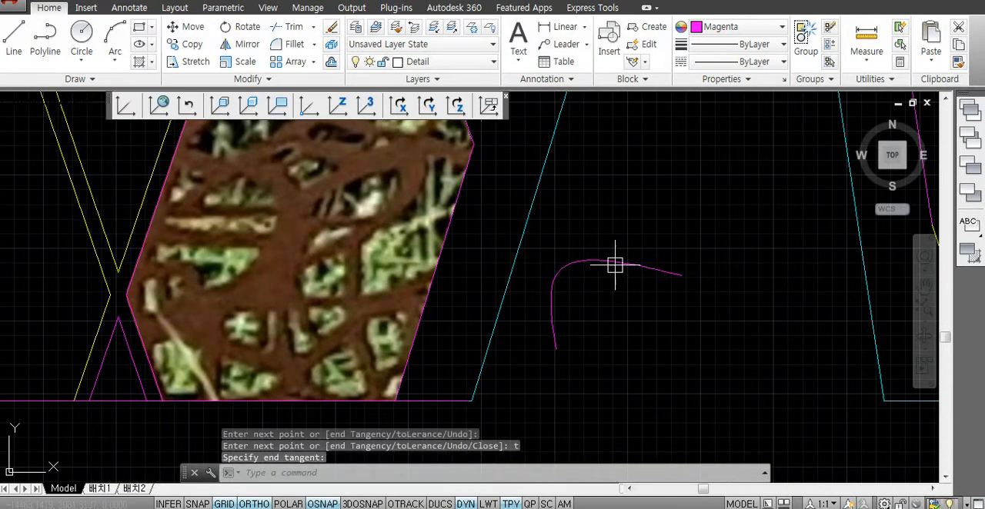
- Erase the trial spline beside the clipped base panel
click(553, 345)
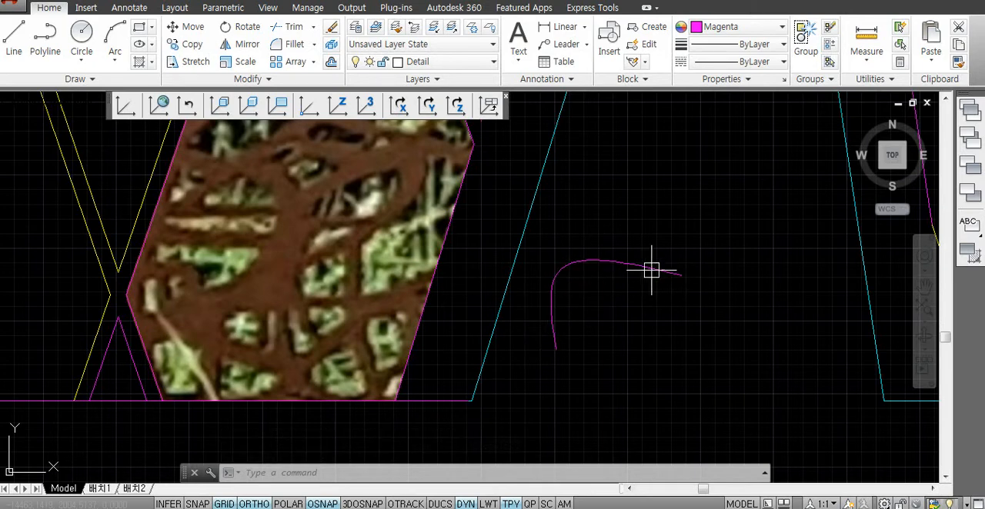
key(Escape)
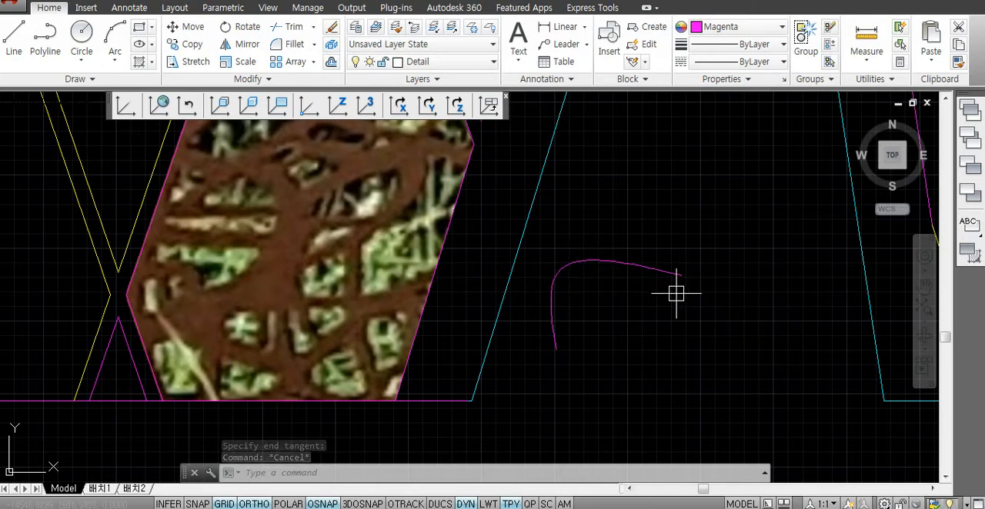
key(Escape)
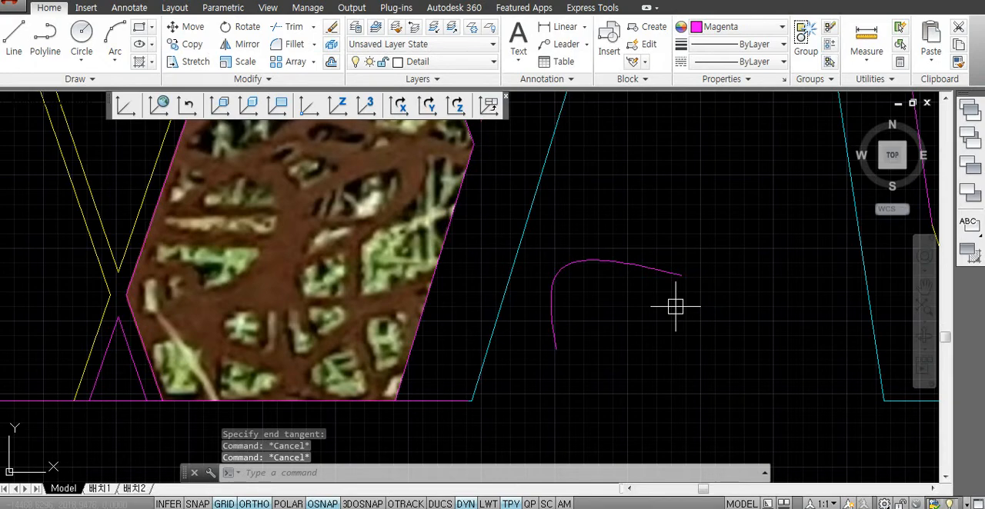
click(670, 235)
click(647, 291)
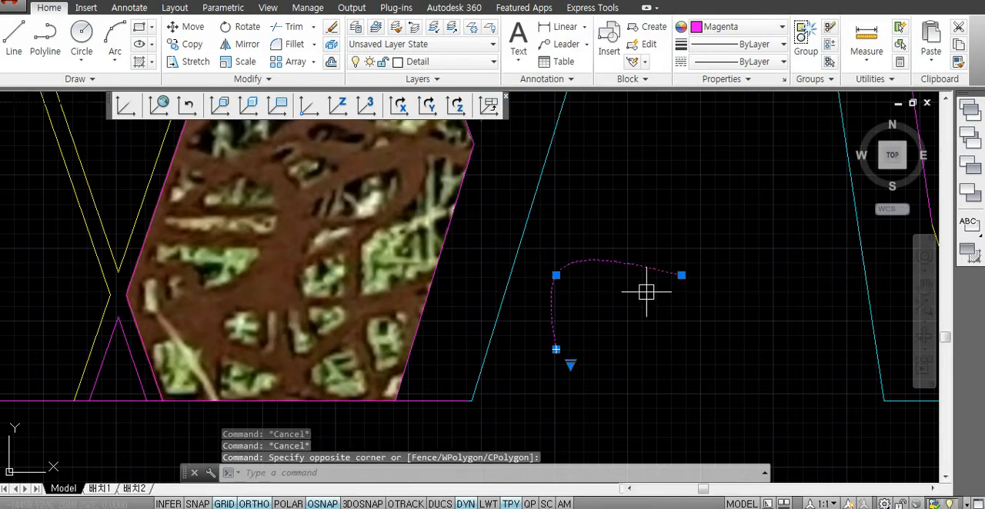
key(Delete)
key(Escape)
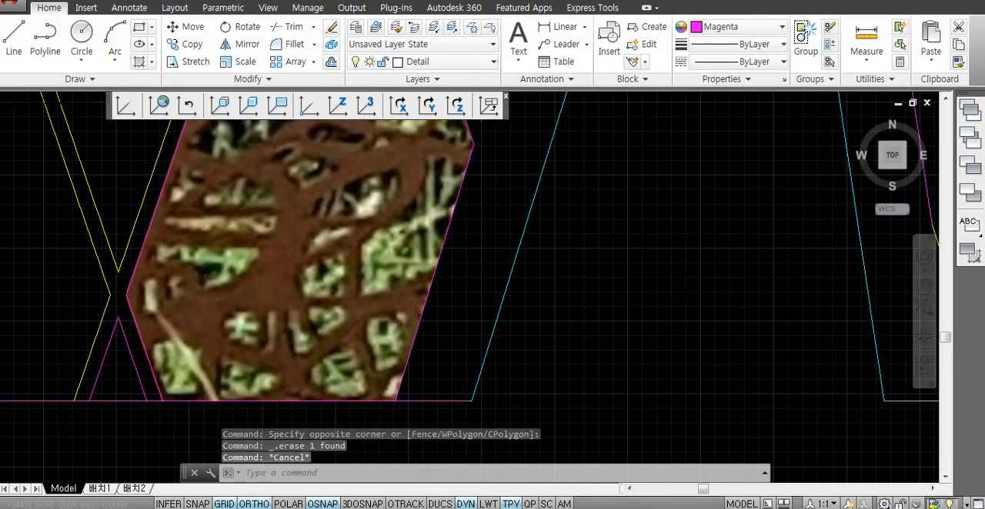
- Draw a trial three-point arc in the empty space between the sculpture's two legs
scroll(597, 327, down, 2)
middle_drag(517, 304, 529, 308)
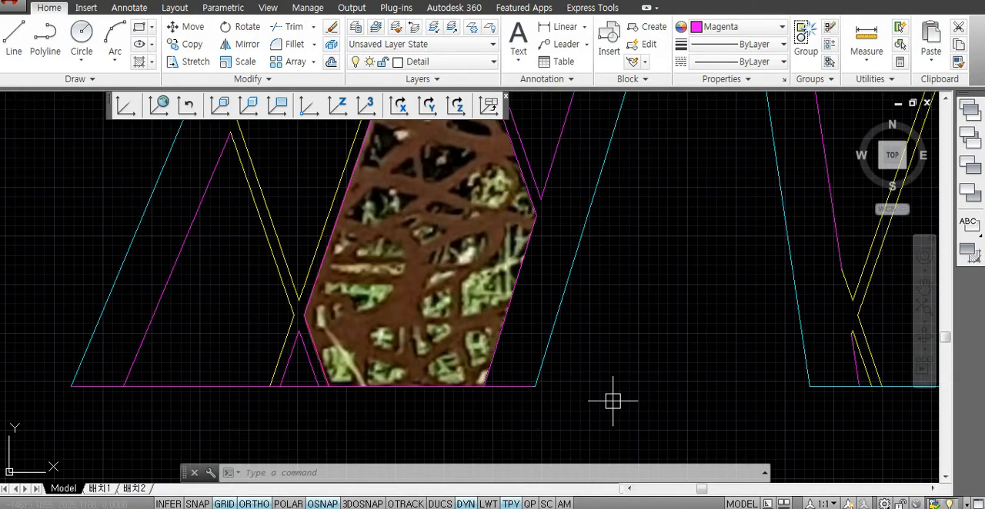
text(a)
key(space)
click(614, 342)
click(662, 343)
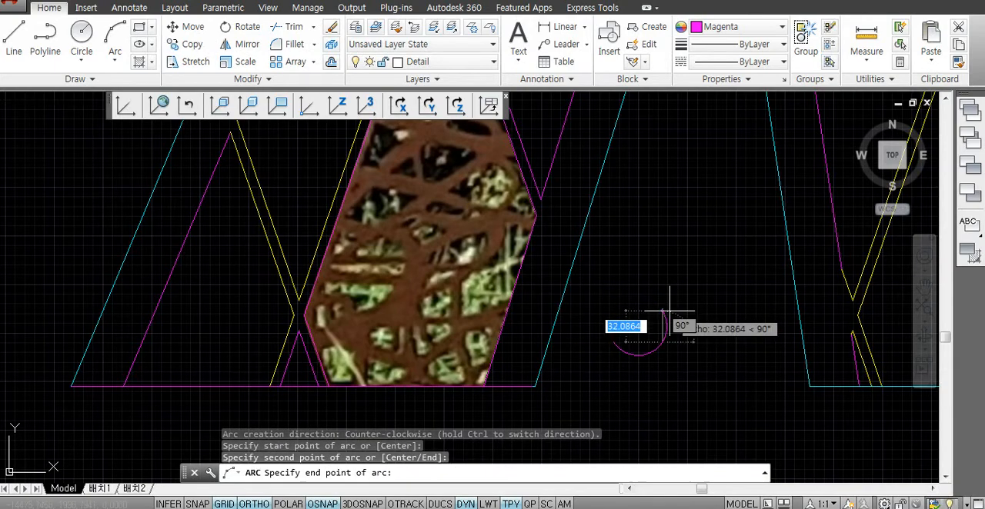
click(669, 311)
key(Escape)
- Erase the trial arc between the two legs
click(662, 340)
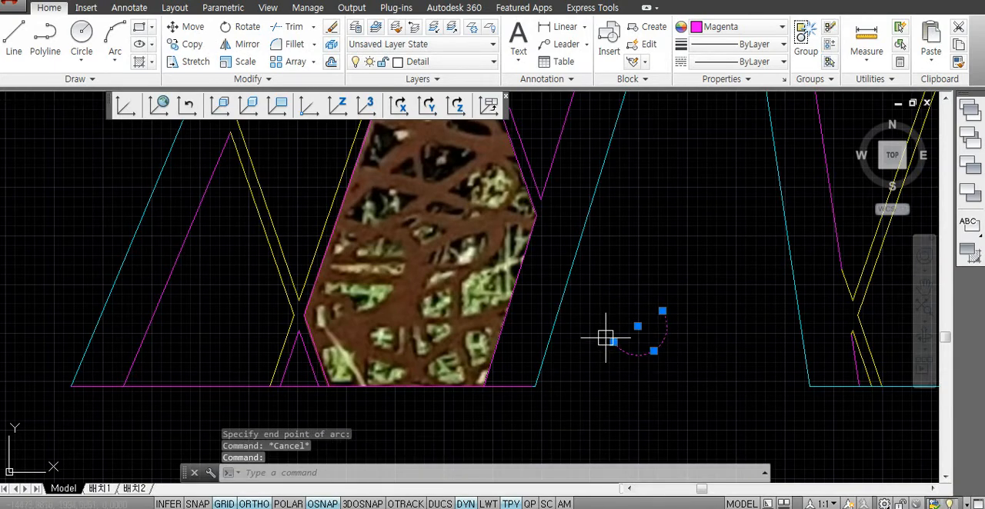
click(644, 373)
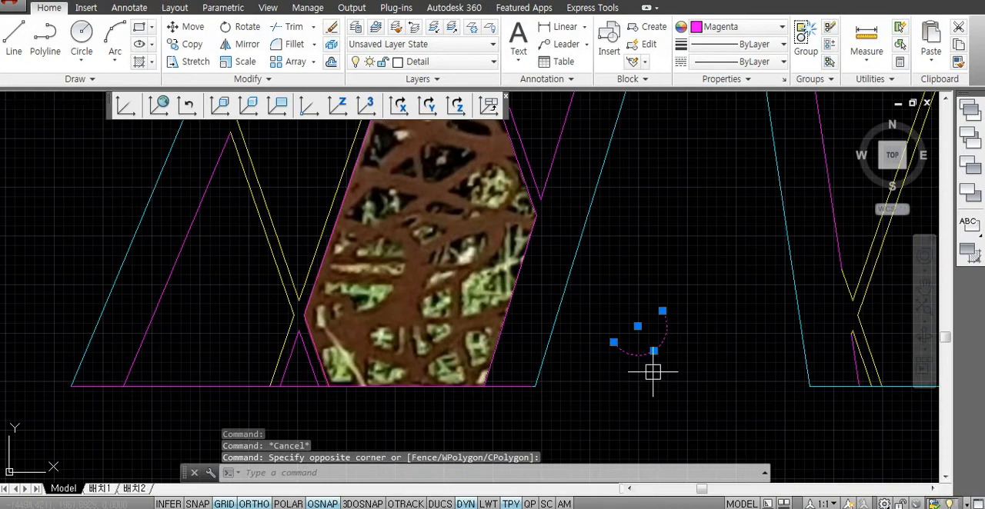
key(Delete)
- Draw a vertical line about 18 units long along the left edge of the second opening in the base panel's bottom row
scroll(400, 375, up, 5)
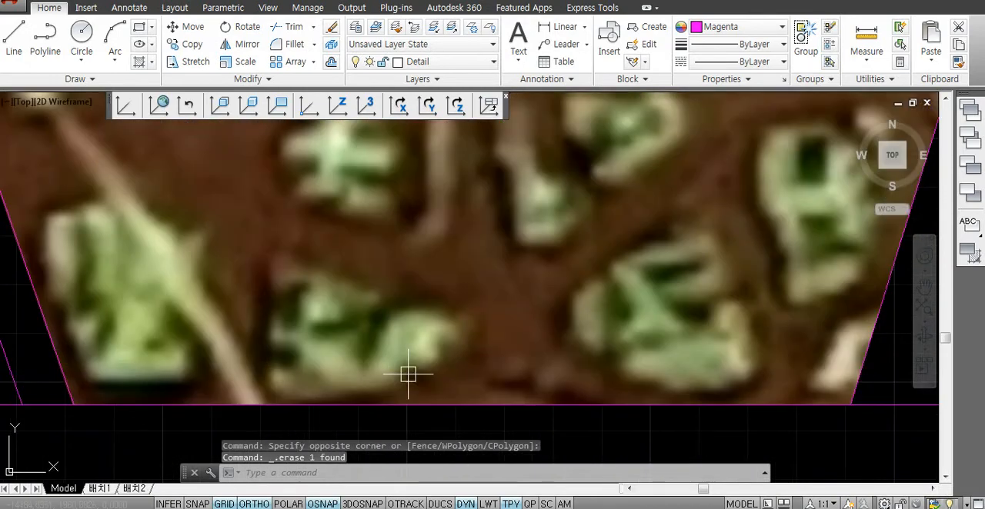
text(l)
key(Return)
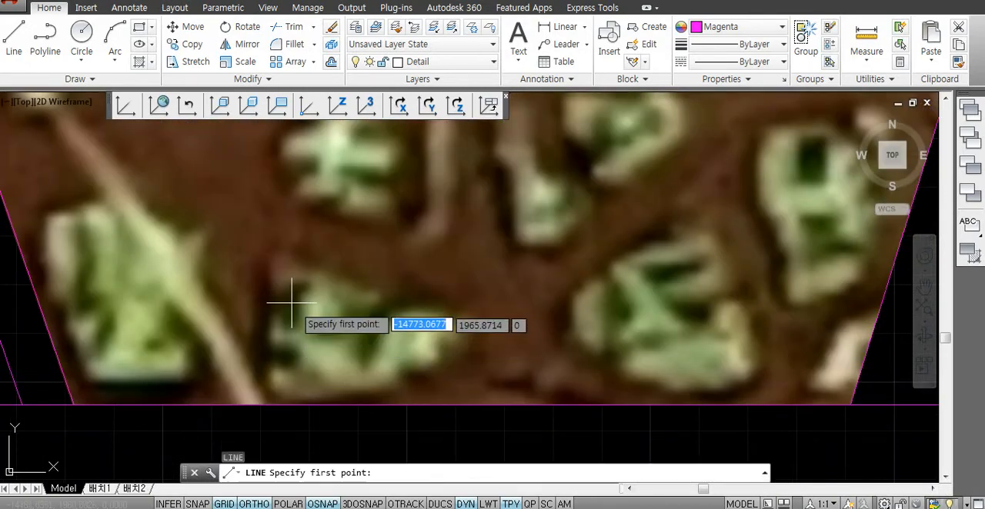
click(264, 269)
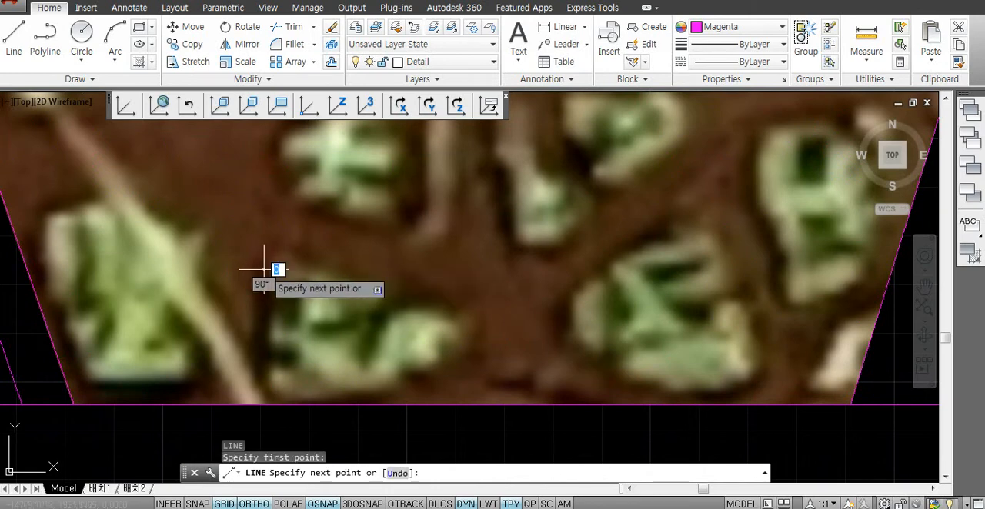
click(257, 360)
key(Return)
key(Return)
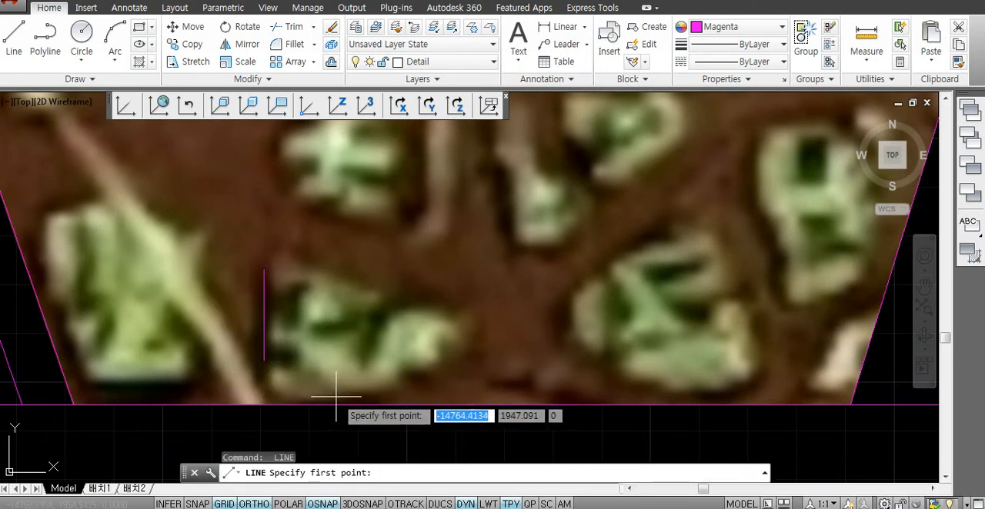
- With ortho off, draw slanted lines along the lower and upper edges of the same opening
click(338, 370)
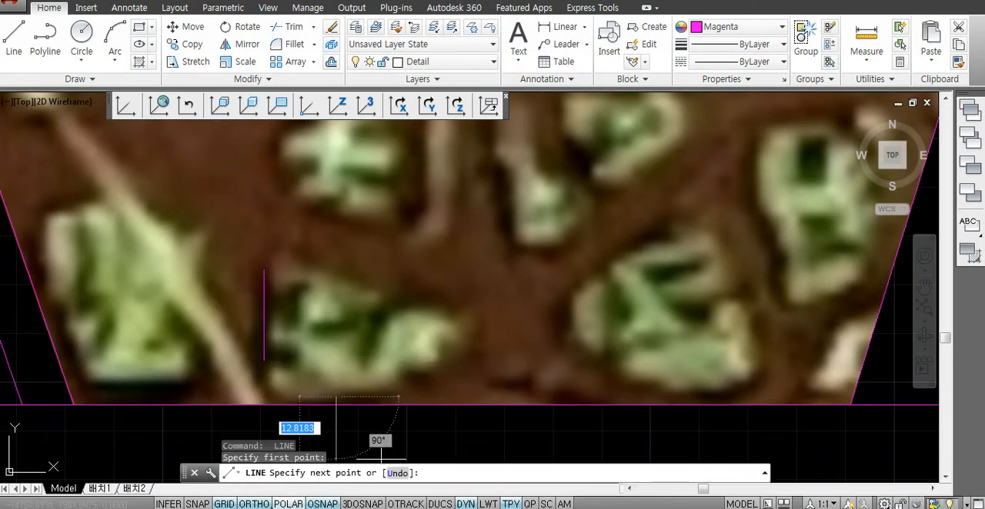
key(F8)
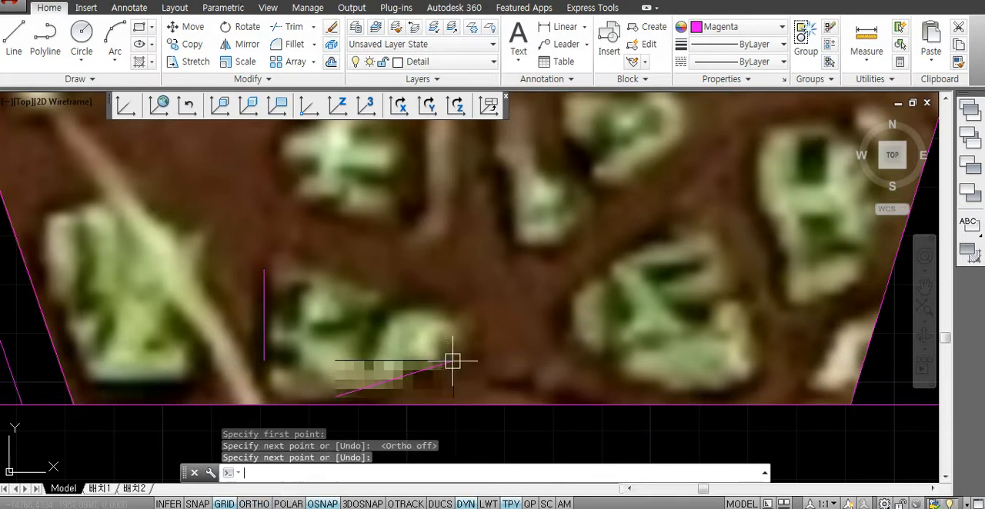
click(453, 360)
key(Return)
key(Return)
click(304, 258)
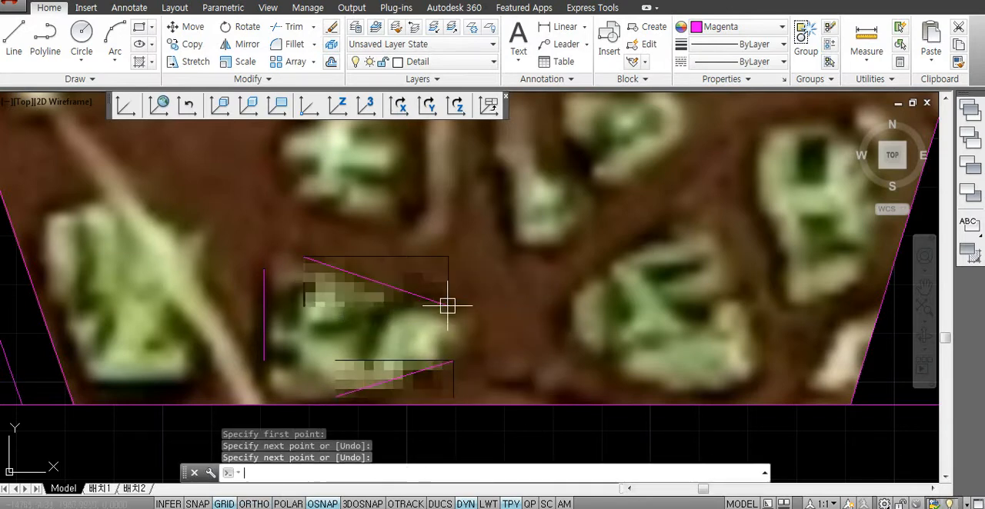
- Draw a three-point arc from the vertical line's upper end across the start of the upper slanted line to round that corner
text(a)
key(Return)
click(264, 270)
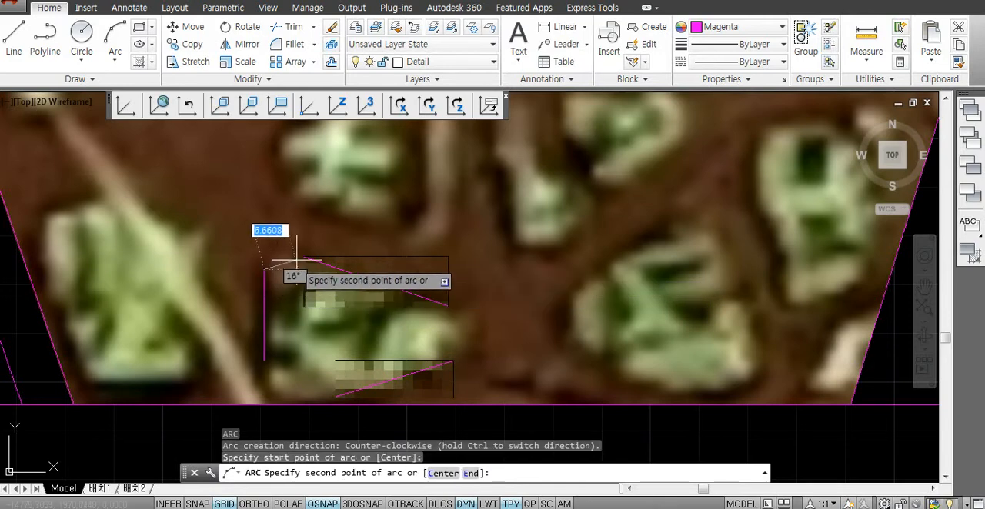
click(295, 255)
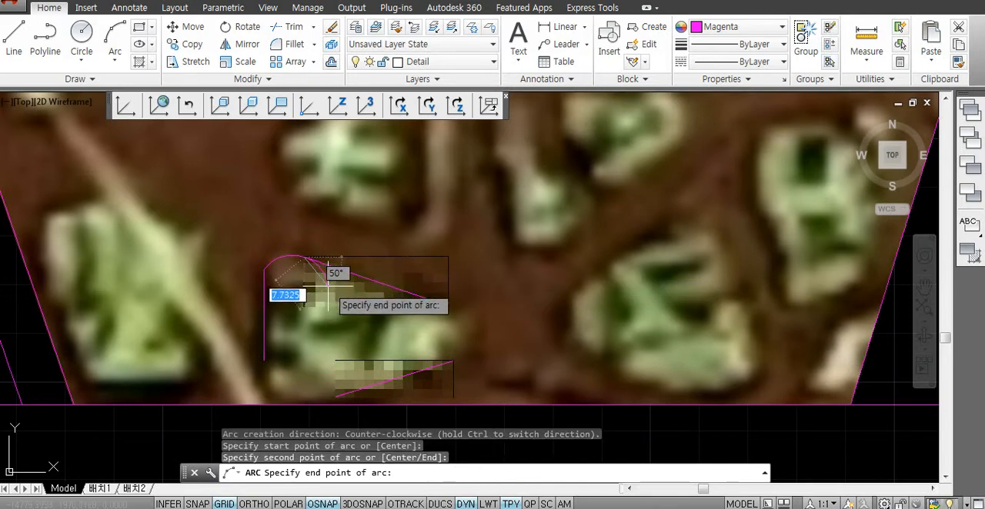
key(Escape)
key(Escape)
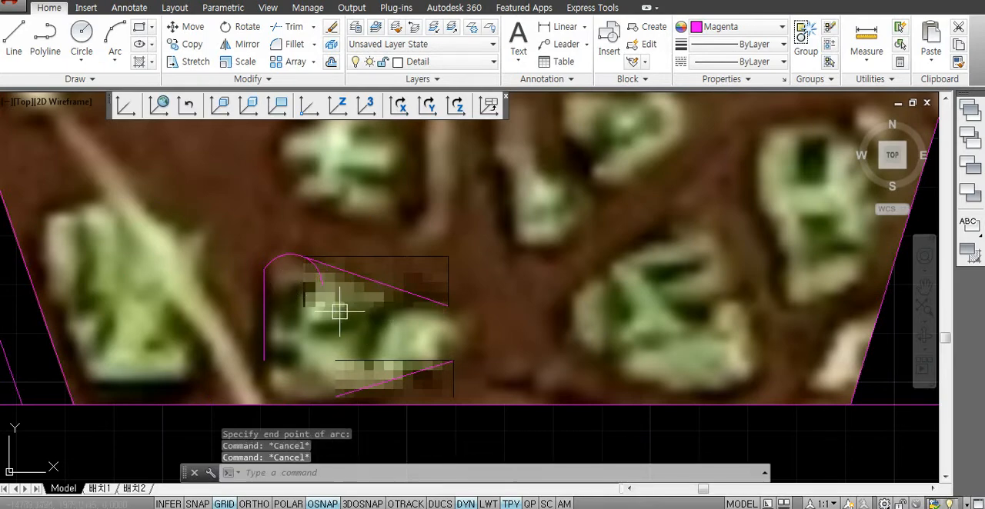
- Trim the upper-left corner arc and the slanted line back to where they meet
text(tr)
key(Return)
key(Return)
scroll(468, 352, up, 2)
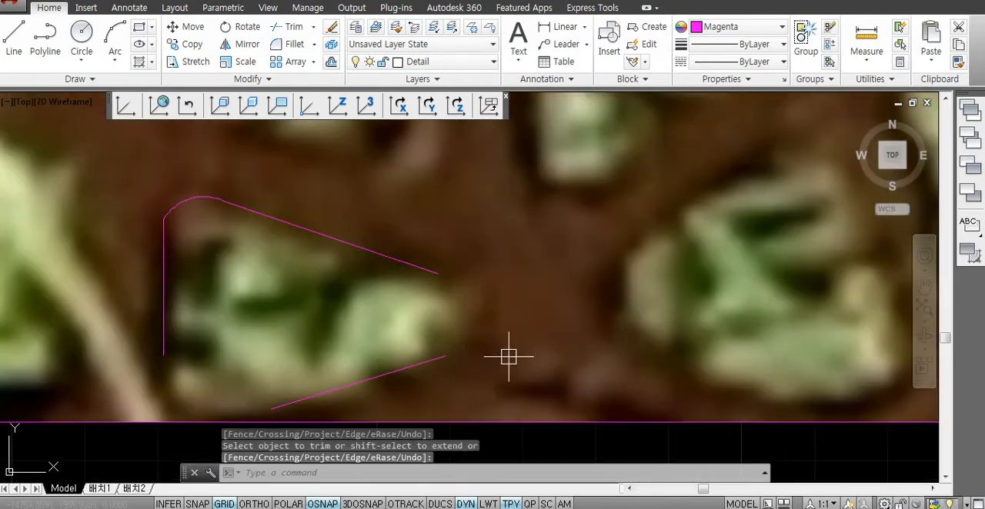
- Draw a three-point arc around the opening's narrow right end, from the lower slanted line through the upper one's end
text(a)
key(Return)
click(444, 356)
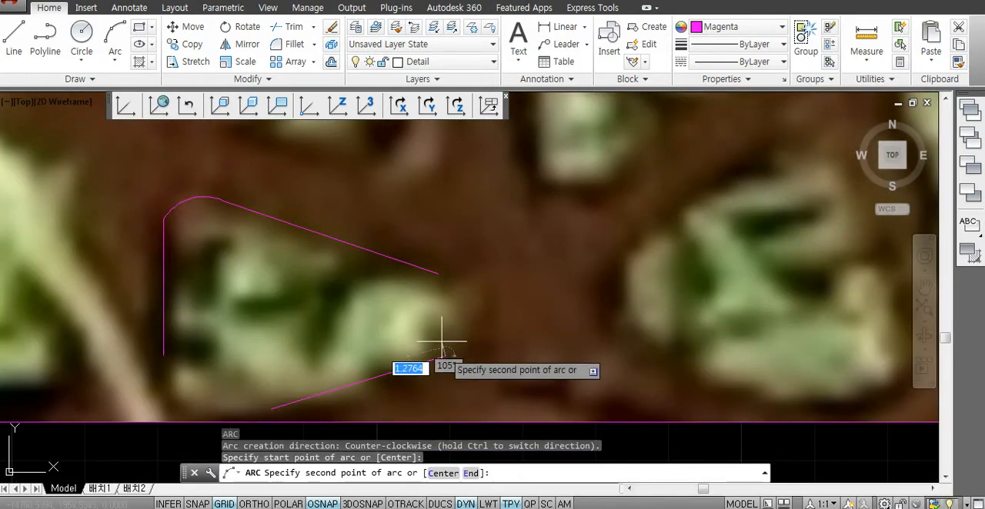
click(436, 271)
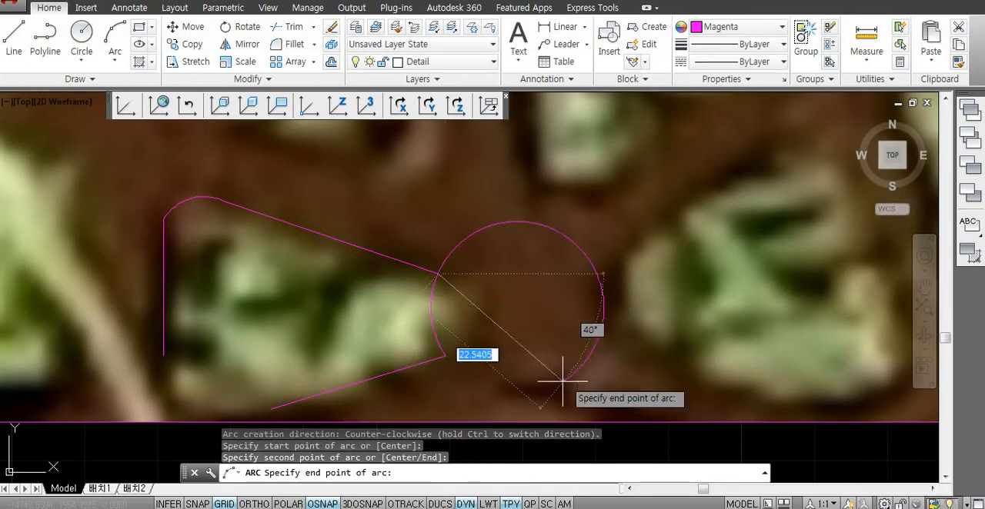
click(393, 346)
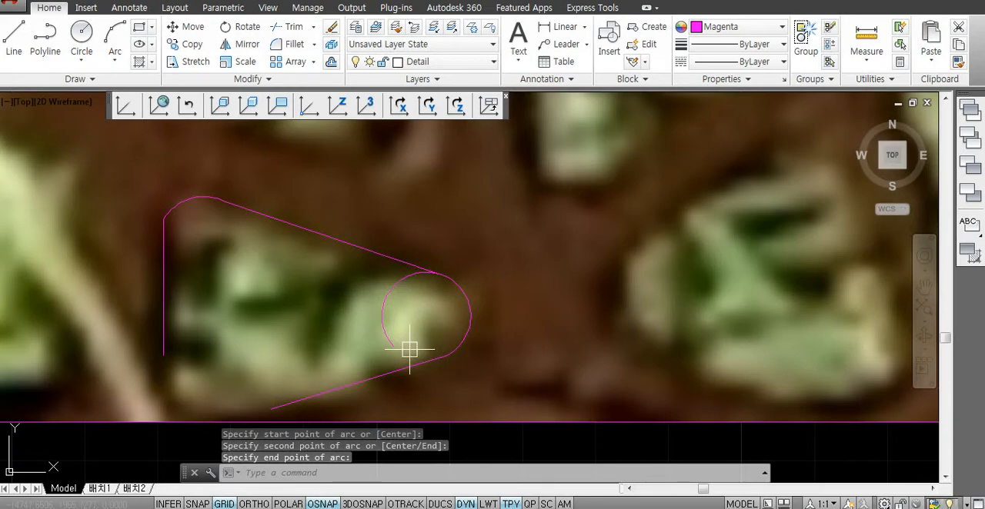
- Trim the excess of the right-end arc that curls inside the opening's outline
text(tr)
key(Return)
key(Return)
click(391, 290)
scroll(507, 327, down, 4)
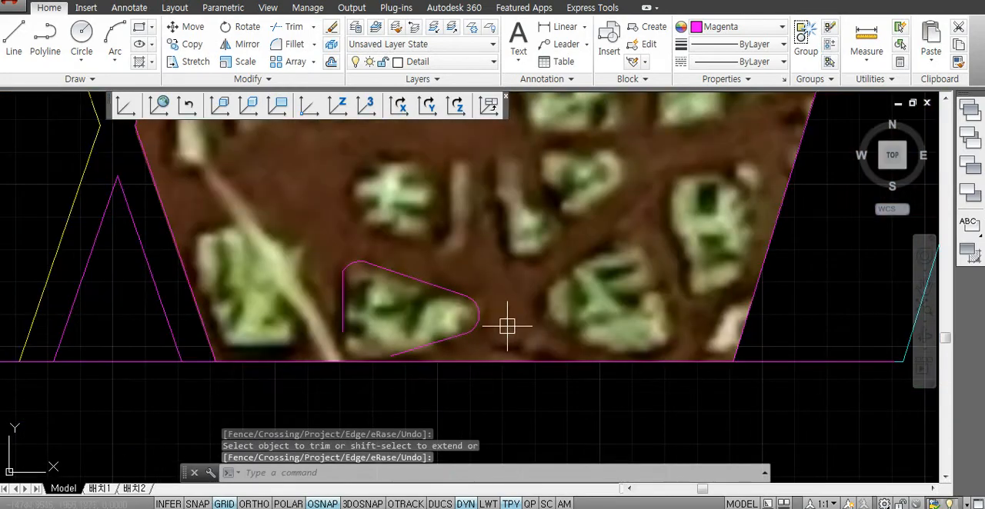
scroll(476, 324, down, 2)
scroll(411, 339, up, 4)
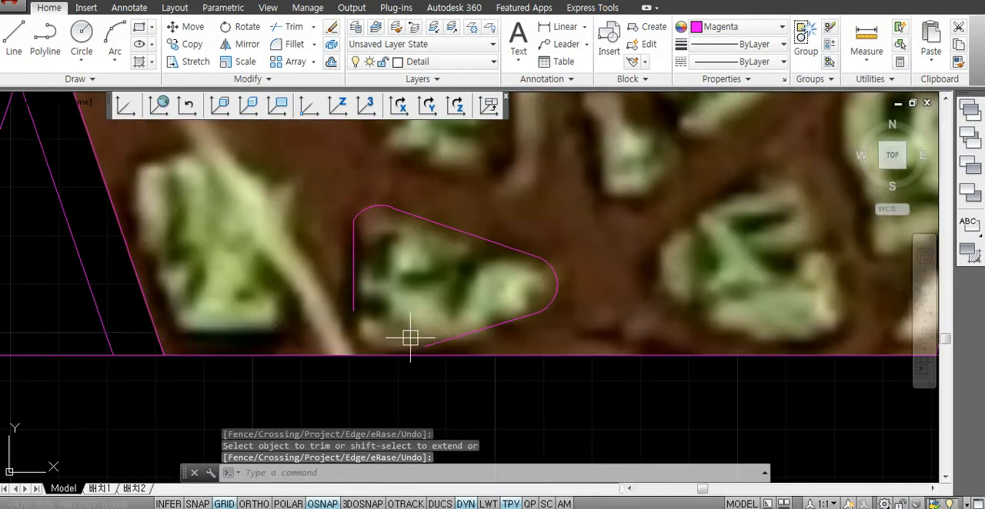
key(Escape)
- Draw a three-point arc from the vertical line's lower end past the lower slanted line's start to close the outline's lower-left corner
text(a)
key(space)
click(354, 311)
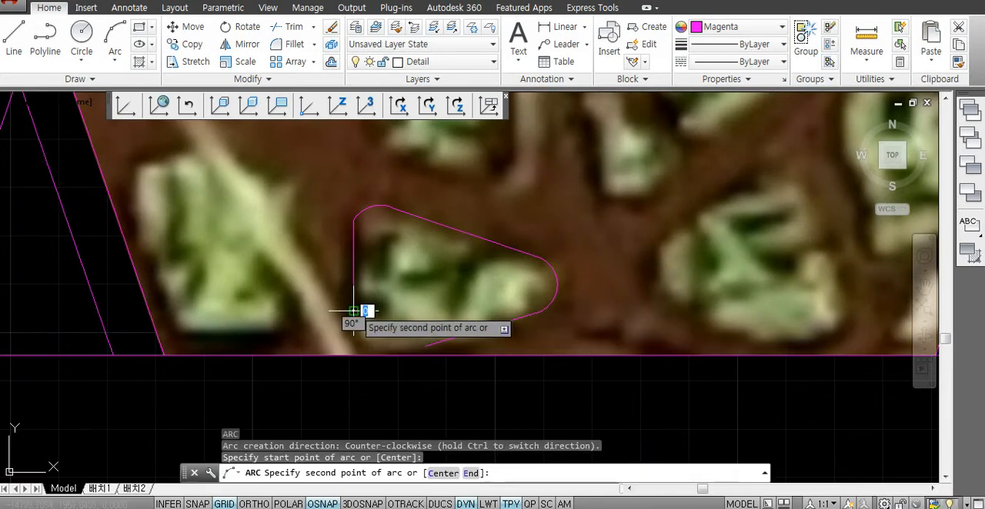
click(421, 348)
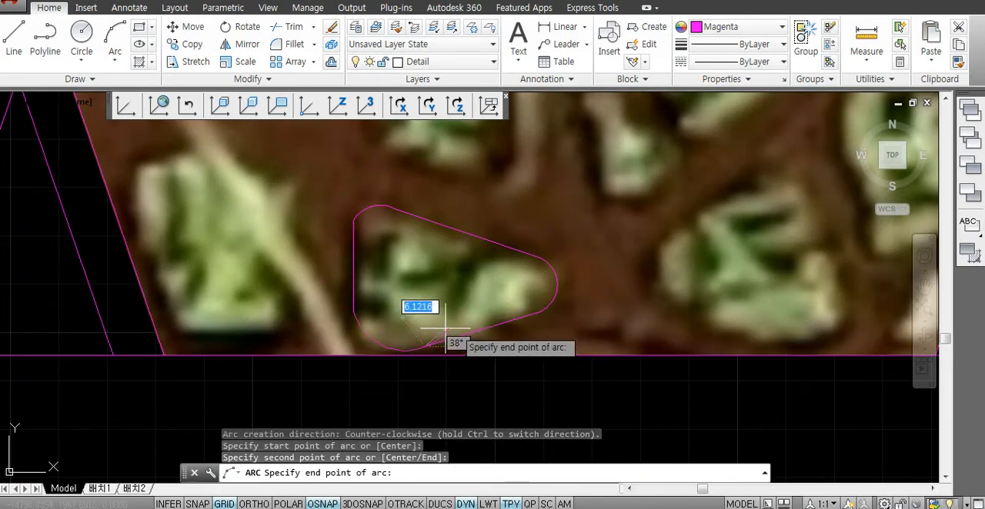
key(Escape)
key(Escape)
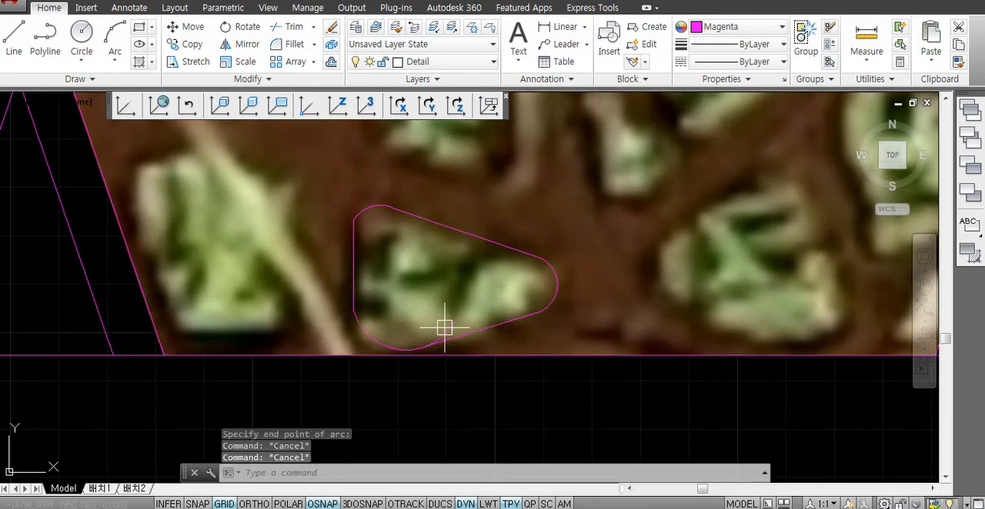
- Trim the excess of the lower-left corner where the arc meets the lower slanted line to finish the opening's outline
text(tr)
key(space)
key(space)
click(443, 339)
key(space)
scroll(443, 341, down, 6)
key(Escape)
key(Escape)
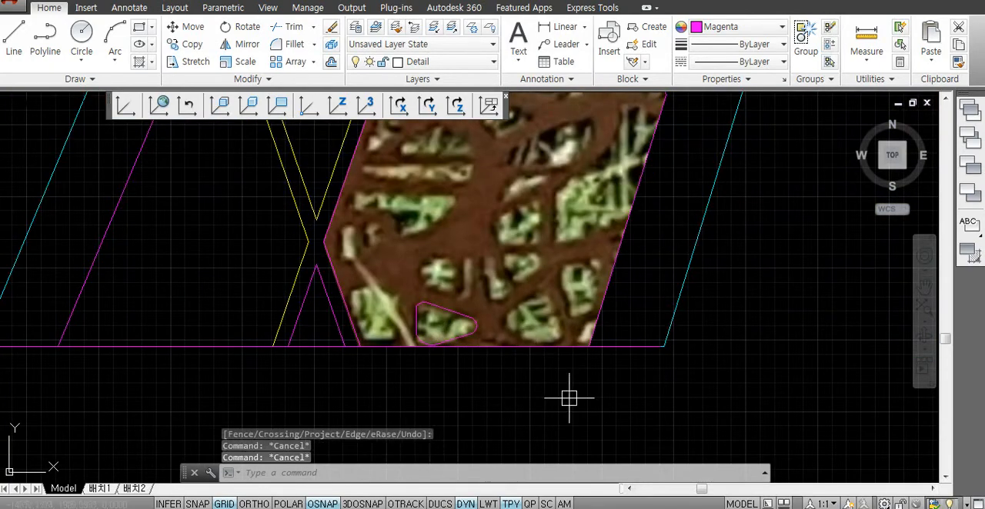
- Look over the remaining untraced openings in the panel's clipped photo
middle_drag(573, 398, 493, 421)
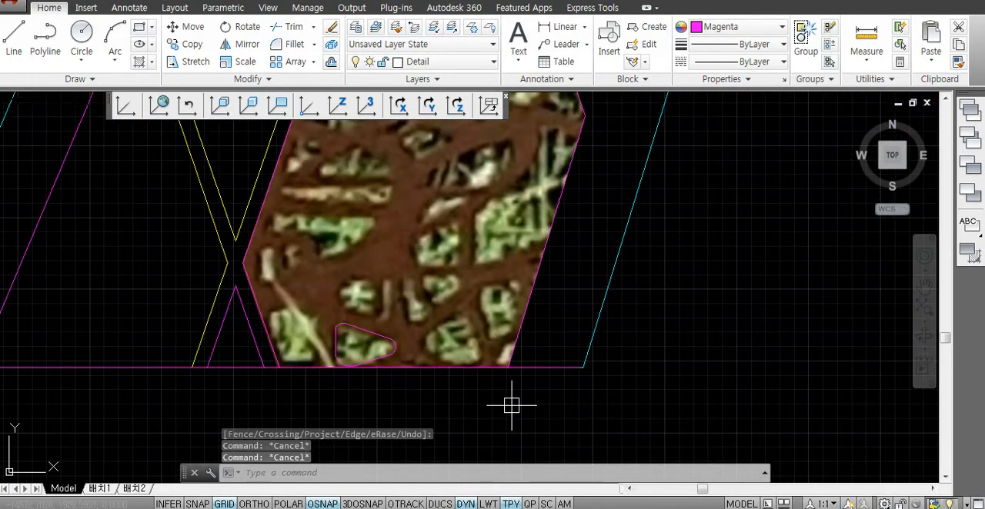
mouse_move(477, 287)
middle_down()
mouse_move(461, 314)
mouse_move(495, 336)
mouse_move(502, 366)
mouse_move(499, 334)
middle_up()
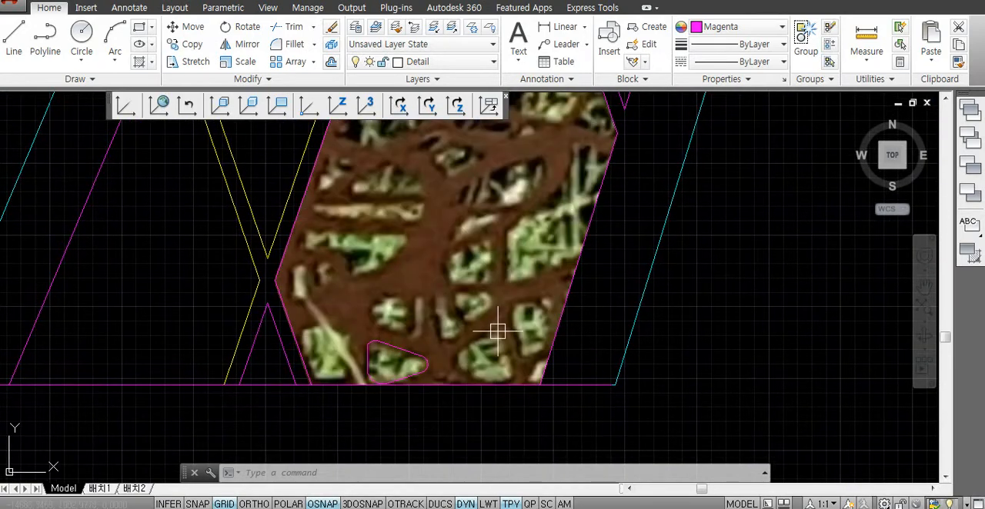
scroll(486, 299, up, 5)
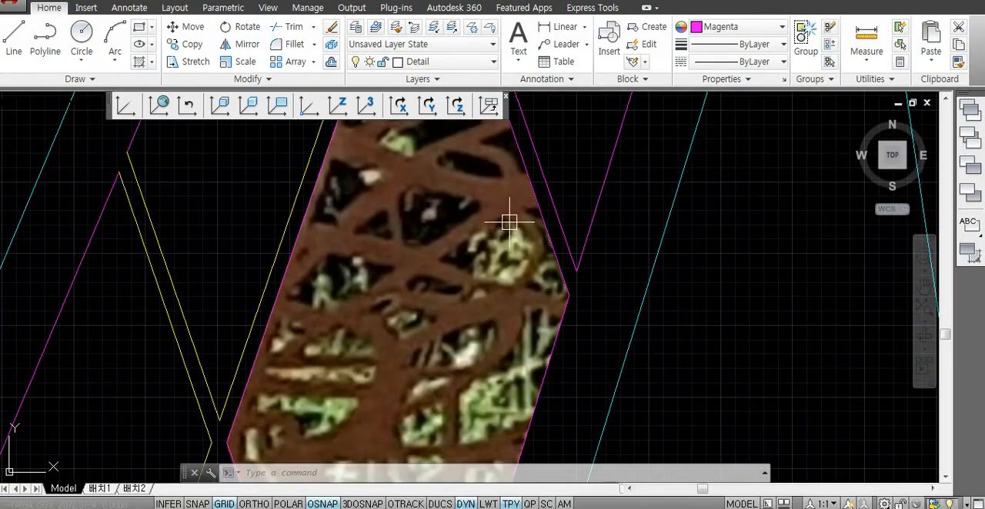
scroll(435, 221, down, 8)
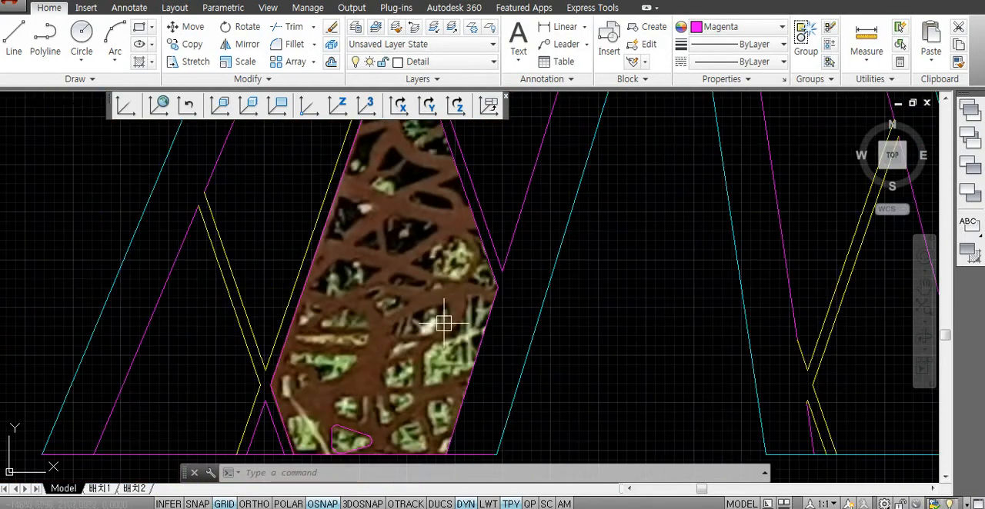
scroll(422, 335, down, 2)
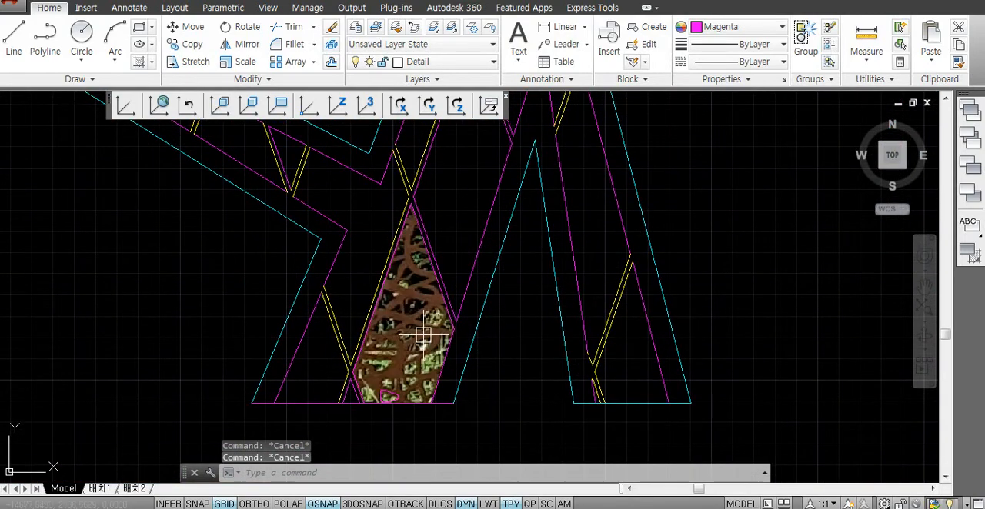
key(Escape)
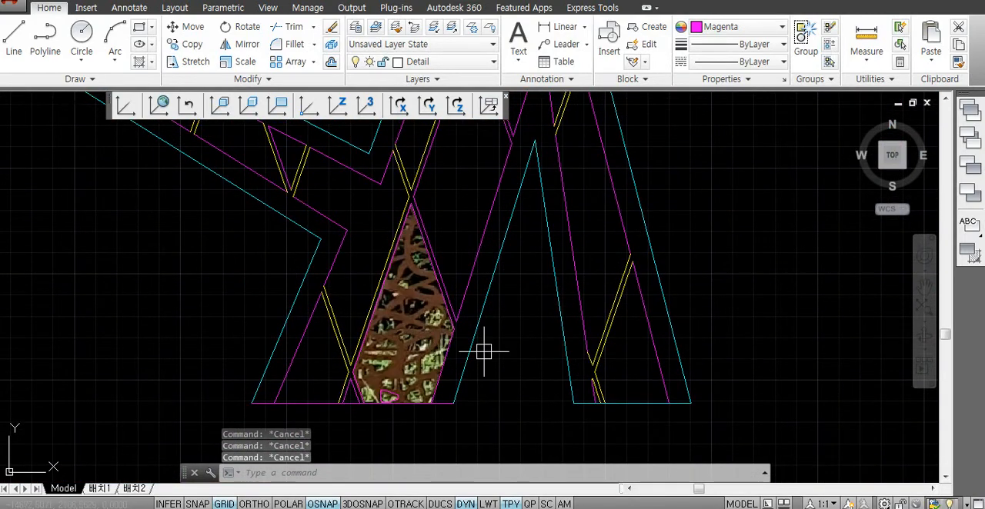
mouse_move(413, 340)
middle_down()
mouse_move(418, 356)
mouse_move(453, 360)
middle_up()
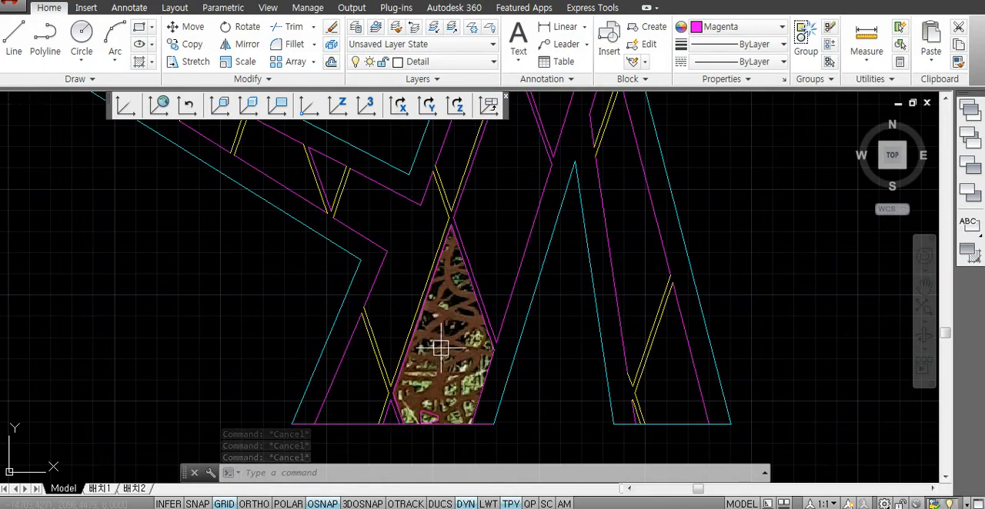
key(Escape)
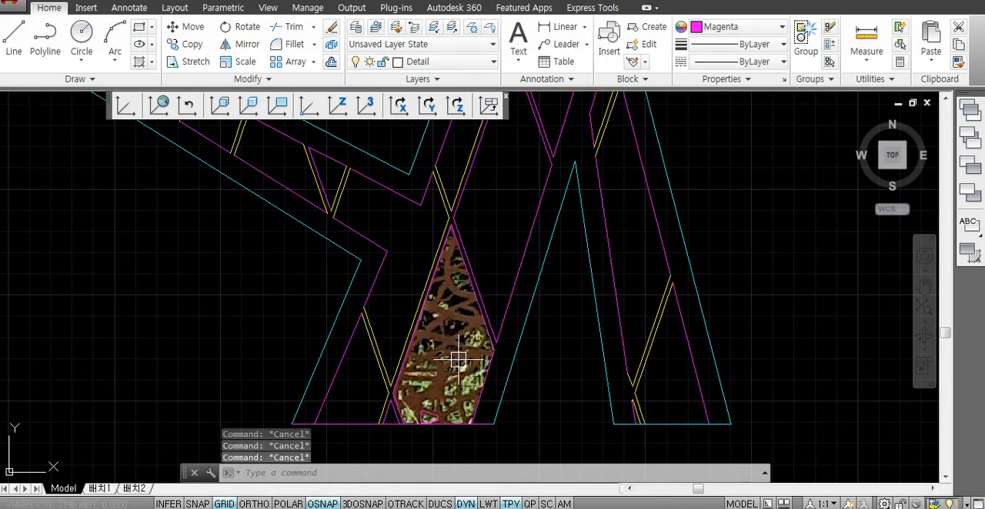
middle_drag(453, 353, 459, 356)
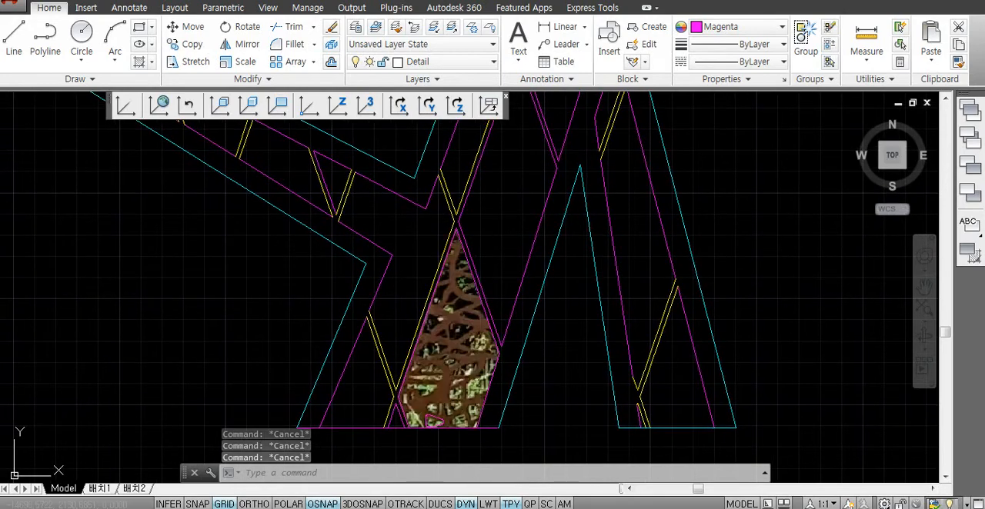
- Start a fit-point spline at the left tip of the narrow dark opening near the panel's right edge and trace its upper edge
scroll(454, 350, up, 6)
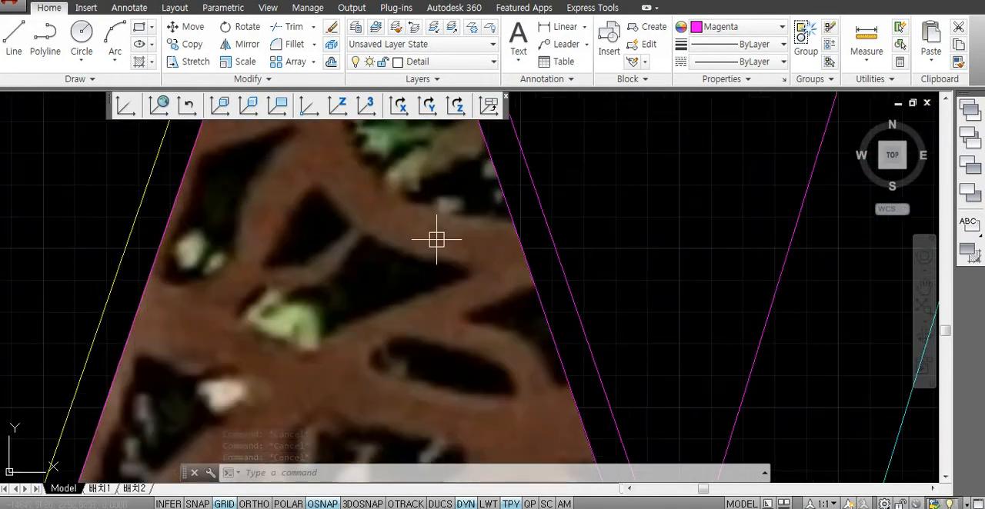
text(sp)
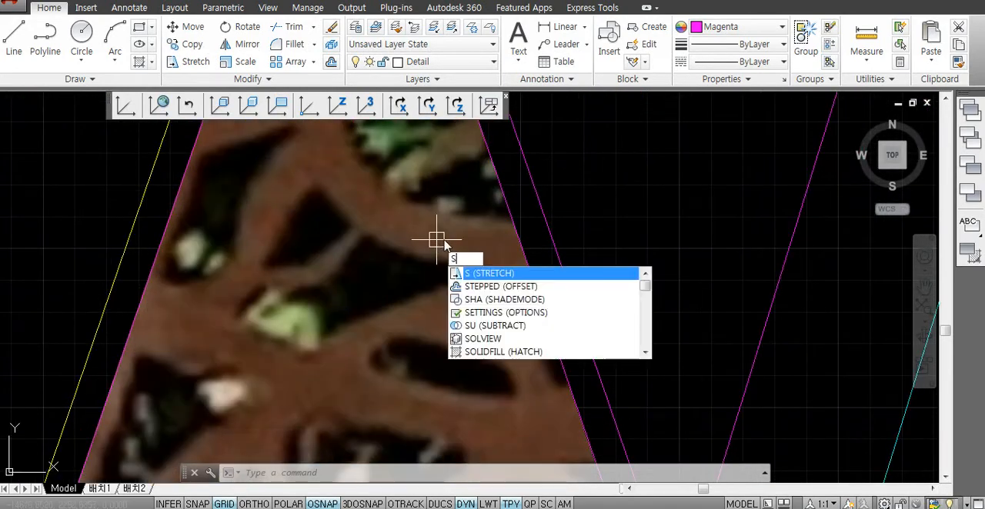
key(Return)
scroll(384, 356, up, 2)
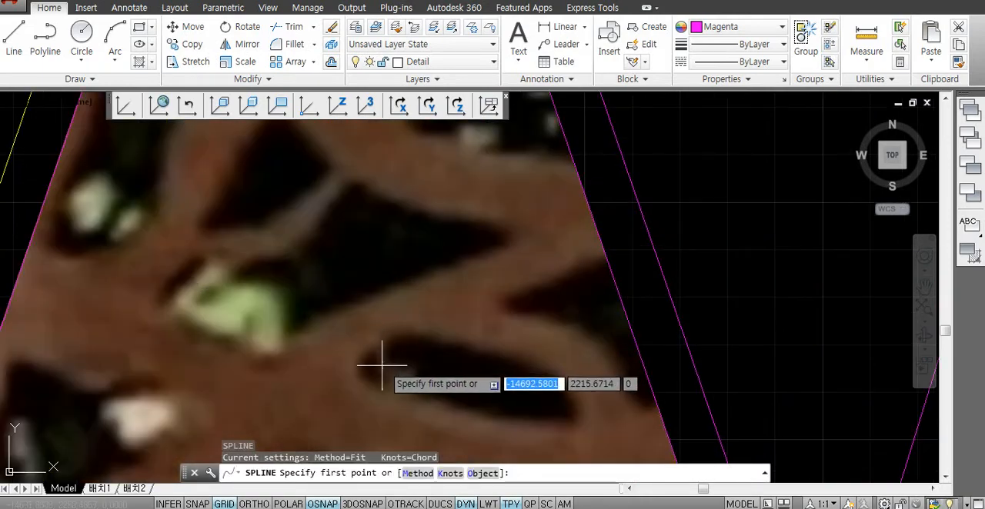
click(362, 376)
click(391, 338)
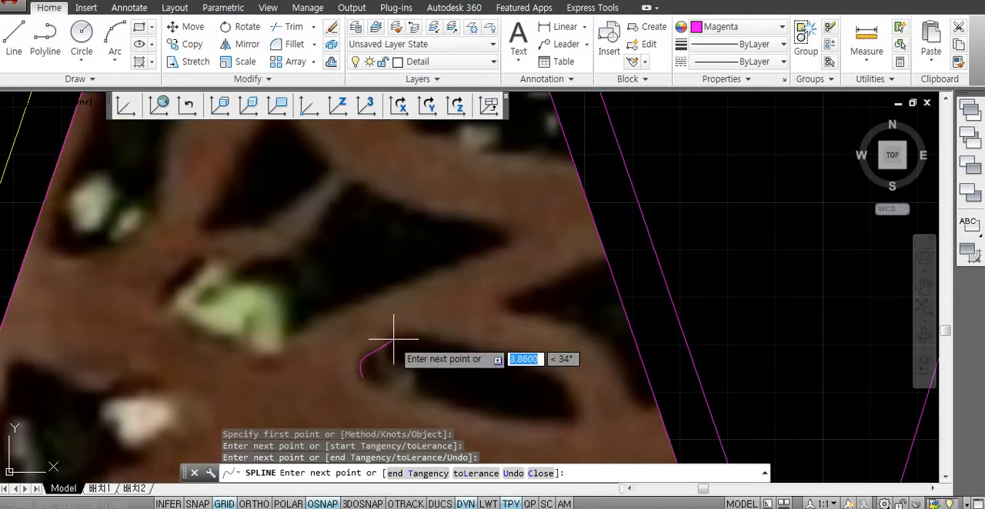
click(412, 337)
click(443, 344)
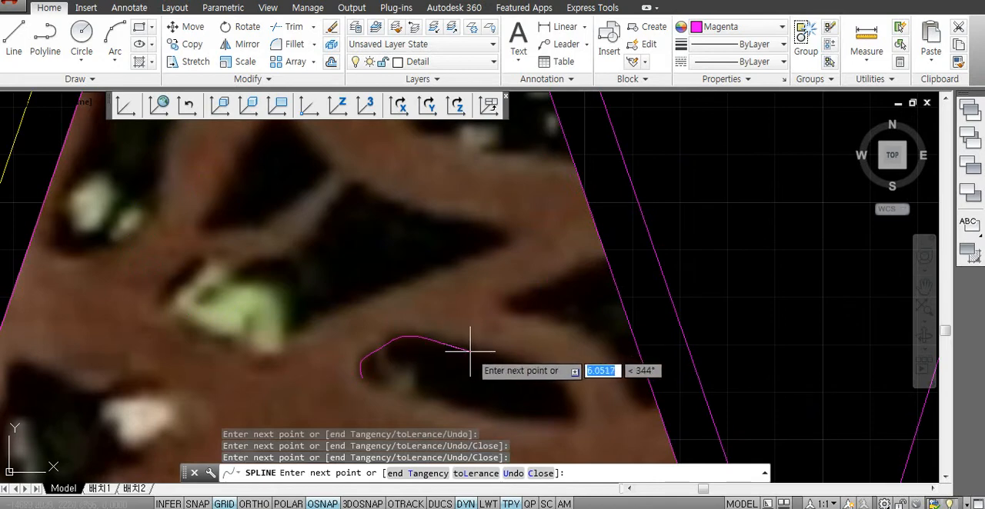
click(486, 354)
click(548, 369)
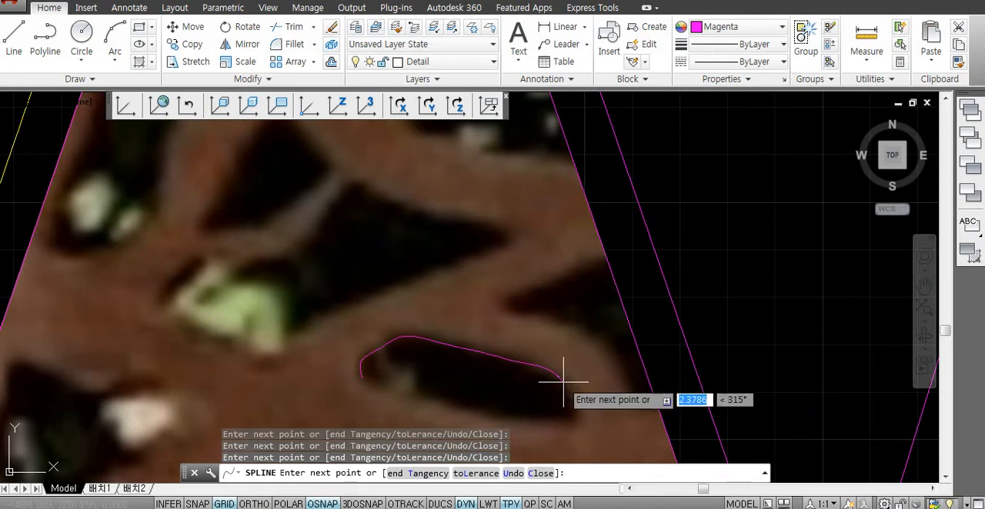
- Continue the spline around the opening's right end and back along its lower edge to the start point, finishing with an end tangent
click(563, 381)
click(575, 406)
click(570, 418)
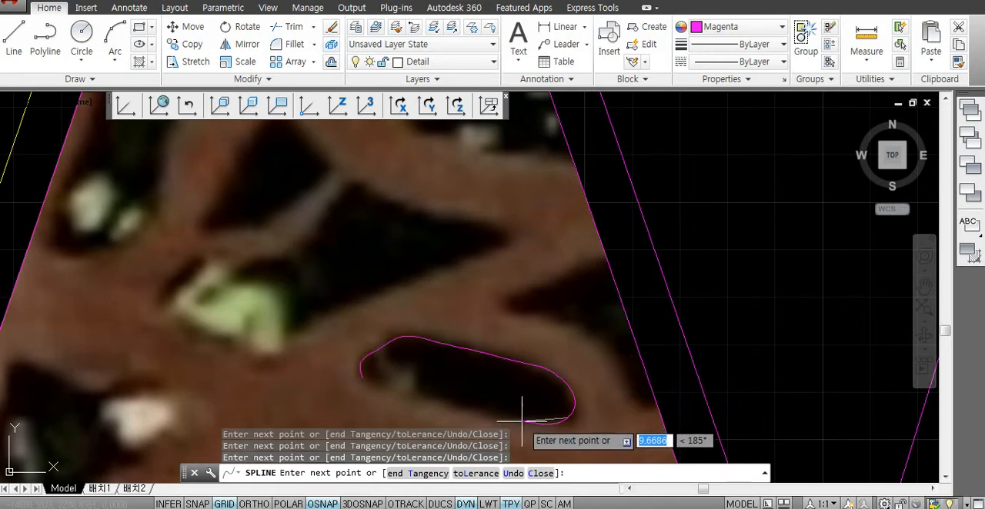
click(415, 398)
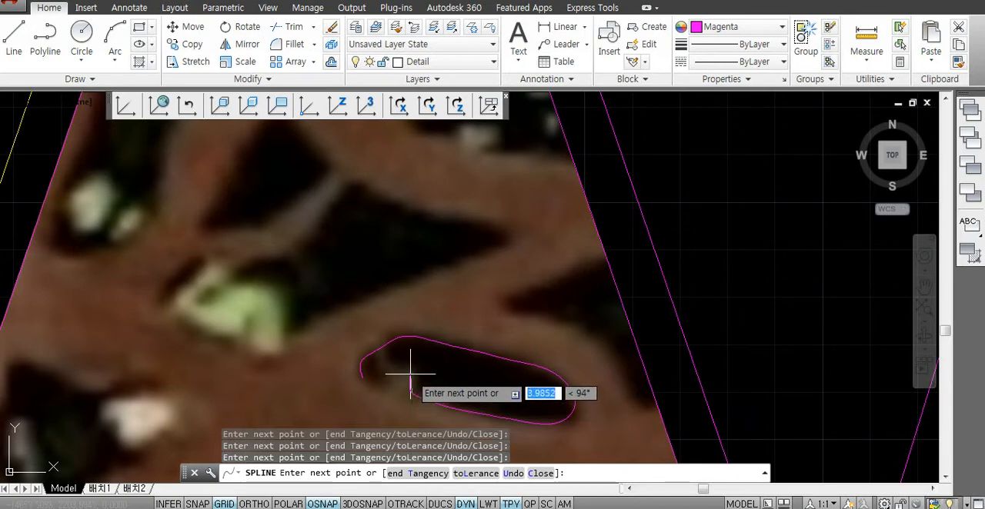
click(368, 380)
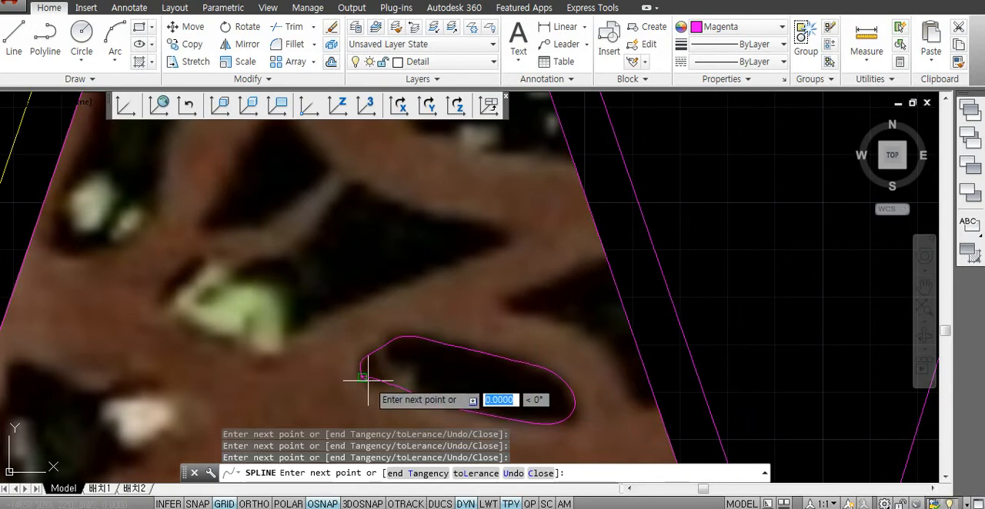
text(t)
key(Return)
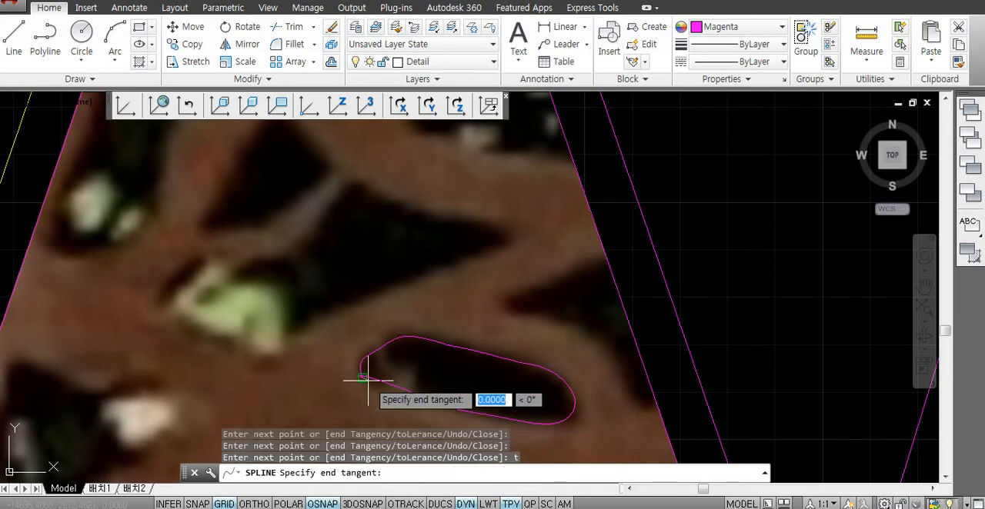
click(362, 378)
scroll(546, 385, down, 2)
scroll(654, 316, down, 4)
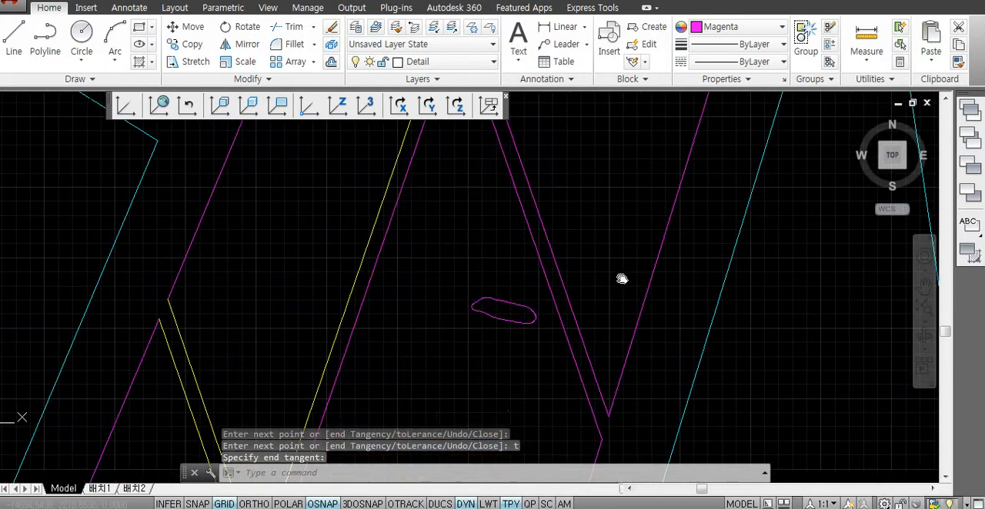
- Review the traced openings in the panel and compare the figure copies holding the clipped photo panels
scroll(623, 309, down, 3)
scroll(627, 314, up, 3)
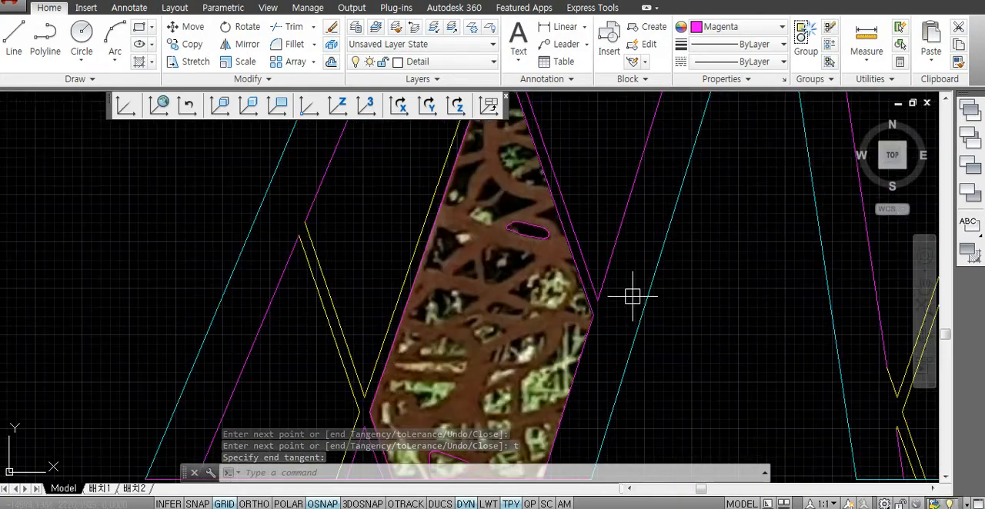
scroll(634, 294, down, 2)
mouse_move(653, 292)
middle_down()
mouse_move(597, 346)
mouse_move(511, 310)
mouse_move(462, 310)
middle_up()
key(Escape)
scroll(492, 308, down, 5)
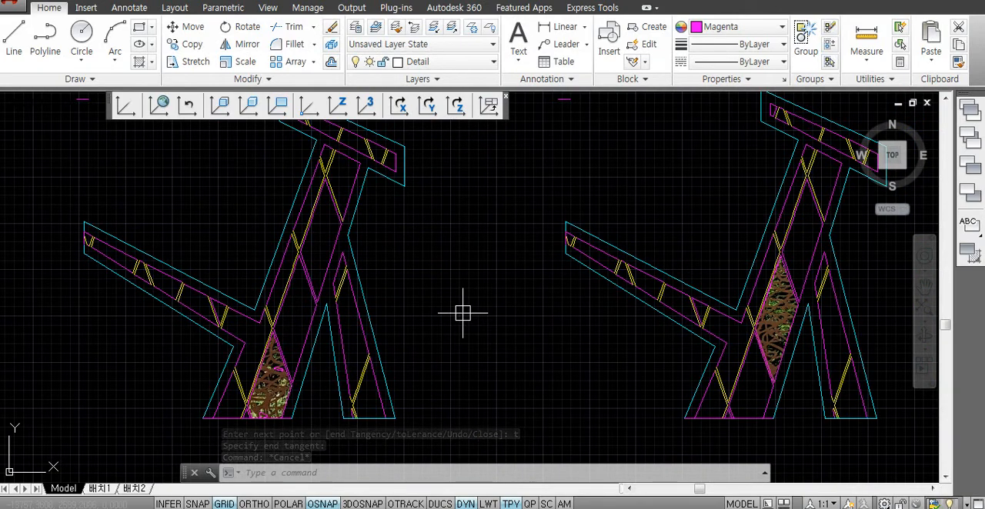
scroll(450, 331, down, 2)
middle_drag(477, 314, 384, 321)
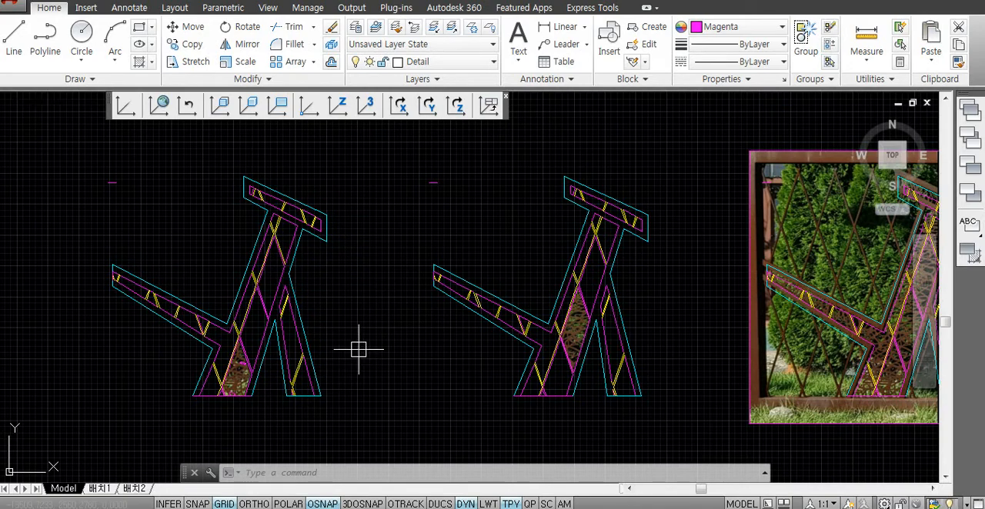
scroll(226, 387, up, 3)
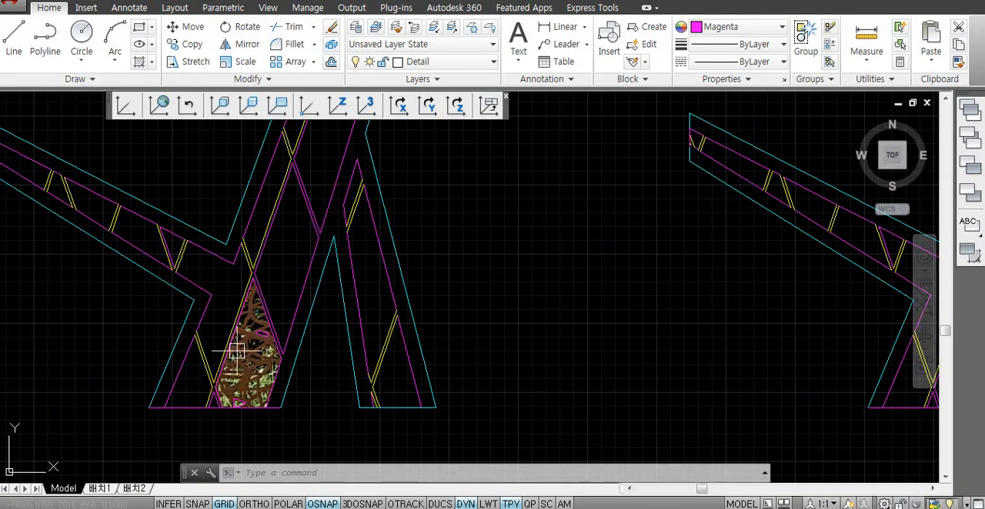
scroll(235, 345, up, 3)
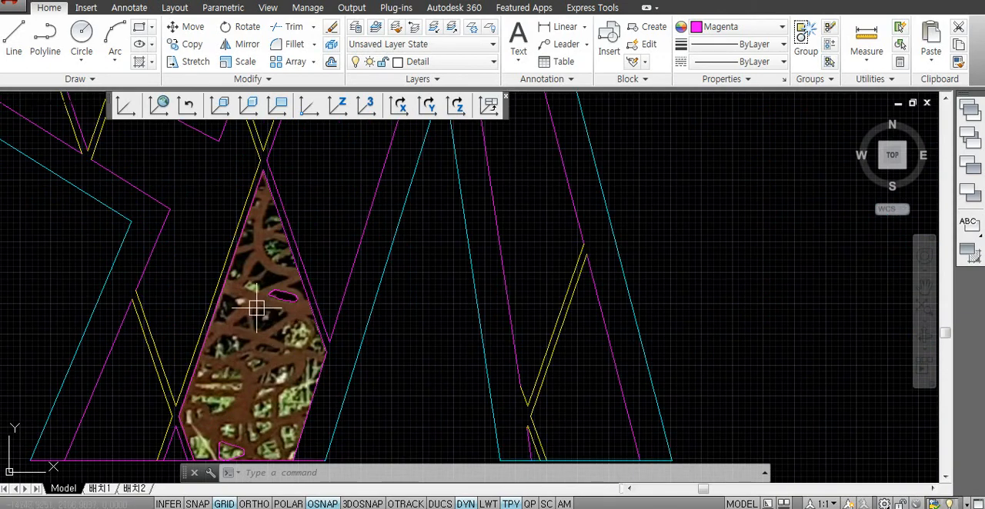
scroll(261, 320, down, 2)
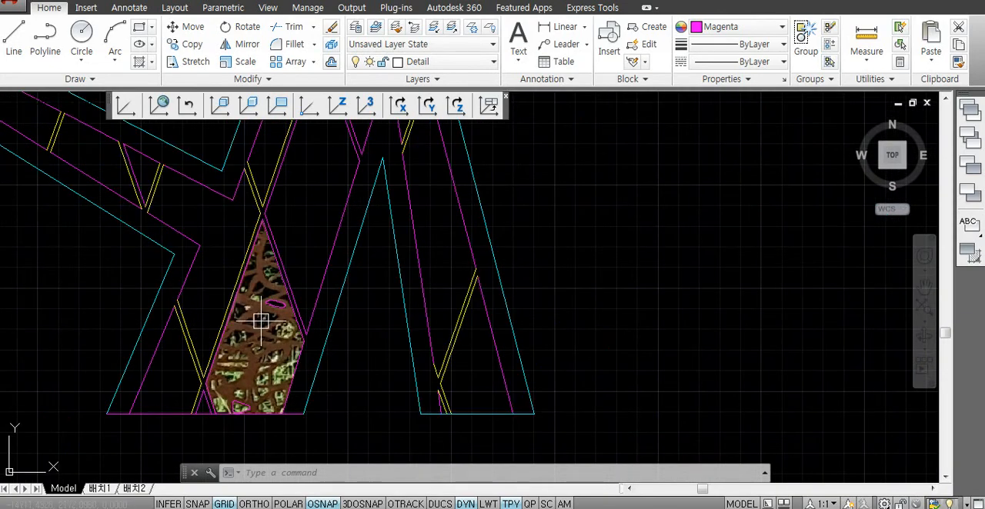
scroll(349, 284, down, 4)
middle_drag(347, 254, 369, 336)
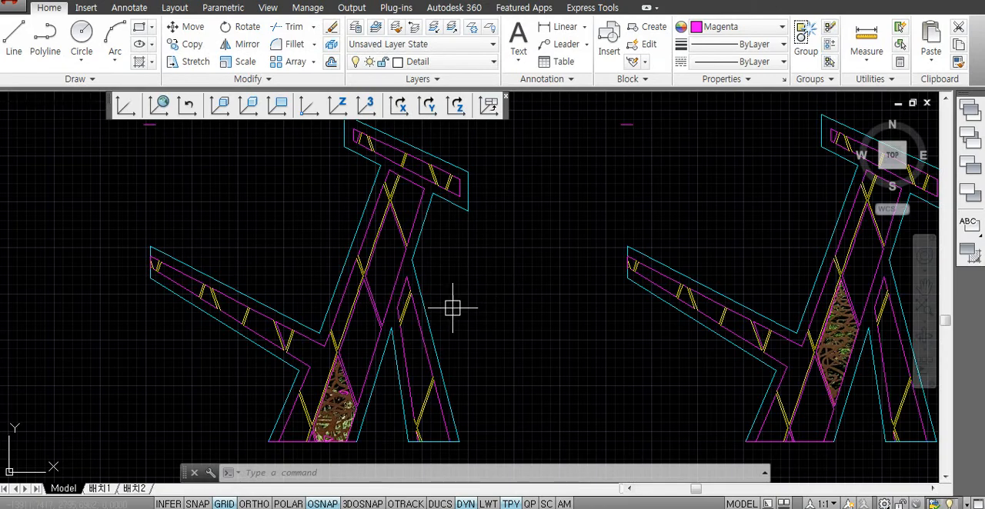
- Dock the floating UCS toolbar along the upper edge of the drawing area
key(Escape)
key(Escape)
middle_drag(433, 351, 519, 332)
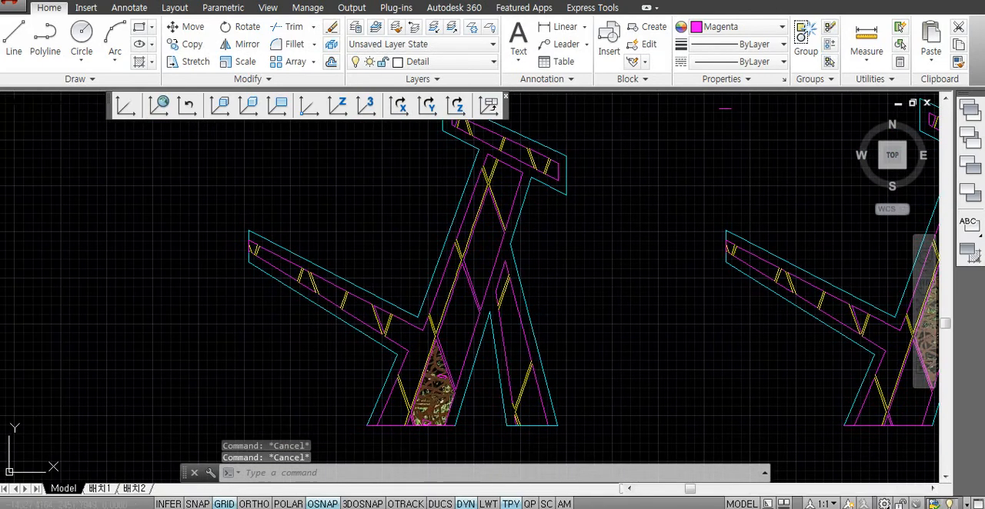
key(Escape)
middle_drag(478, 288, 537, 298)
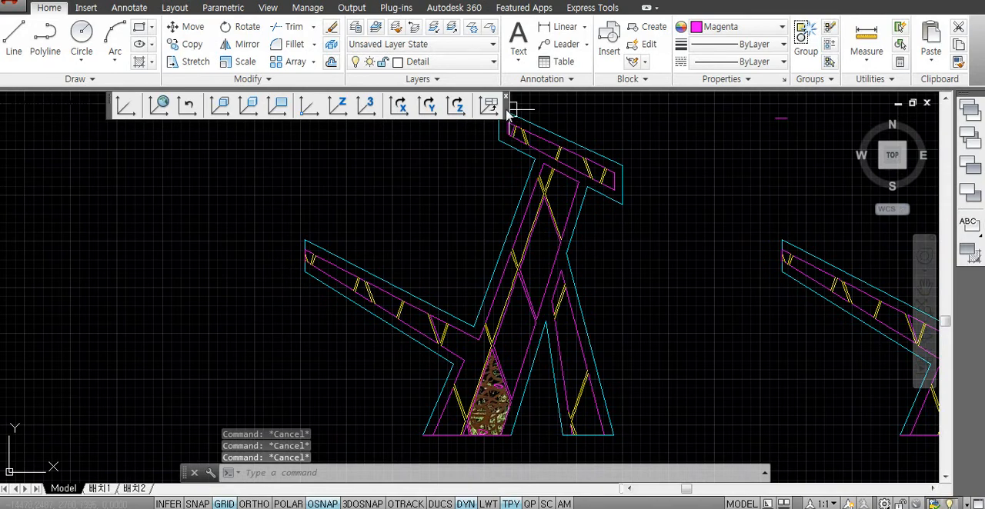
mouse_move(507, 111)
mouse_down()
mouse_move(446, 112)
mouse_move(551, 113)
mouse_up()
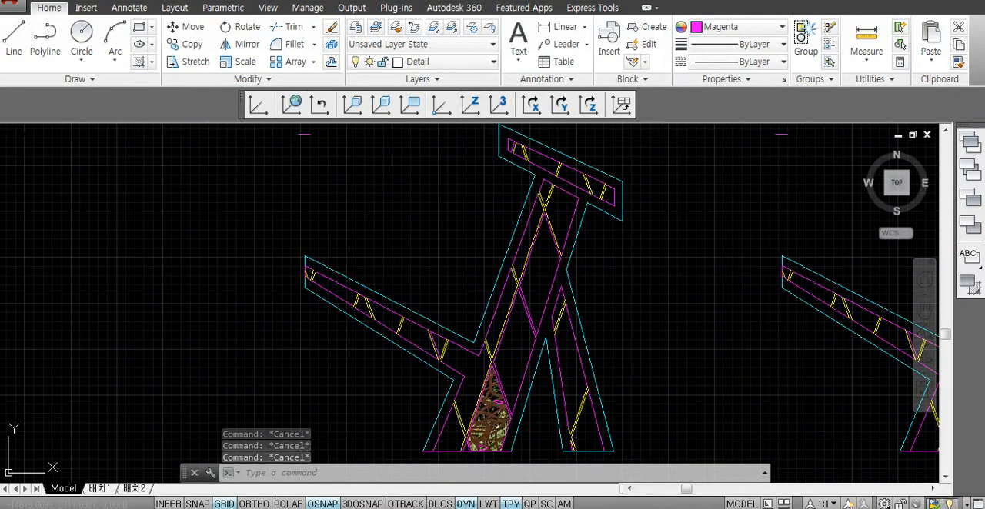
middle_drag(506, 339, 500, 329)
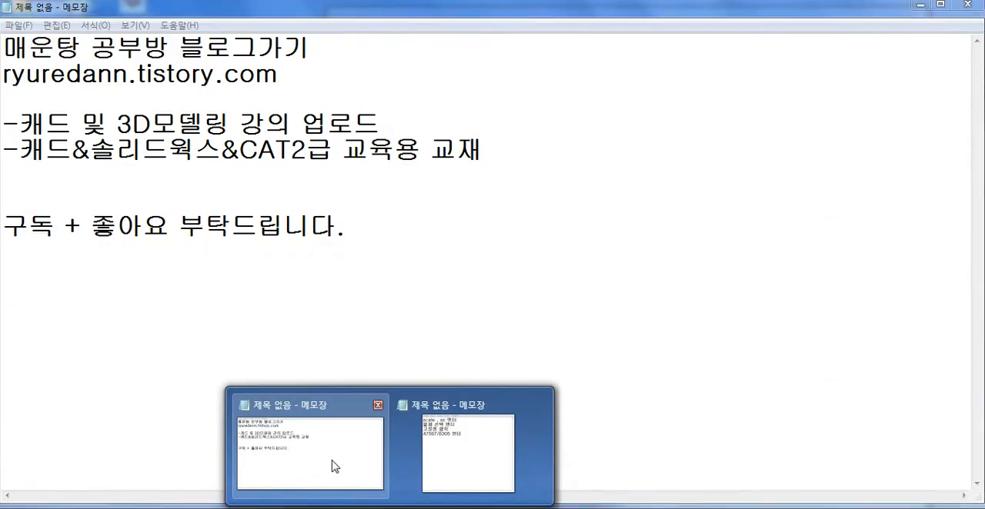
- Switch to the Notepad note with the blog address and highlight the address and the CAD and 3D modeling lectures line
click(334, 467)
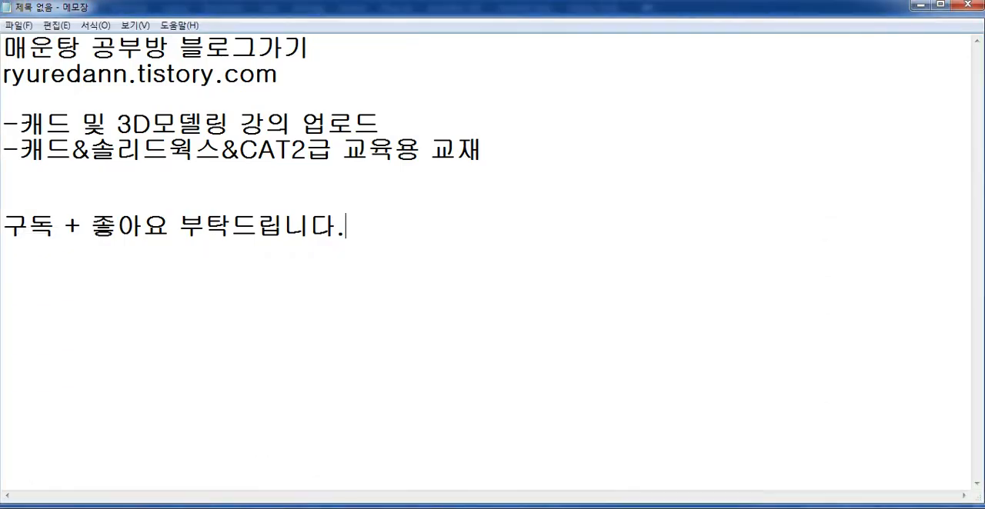
drag(279, 74, 13, 75)
click(279, 75)
drag(21, 124, 379, 125)
click(372, 125)
- Highlight the note's line about CAD, SolidWorks and CAT Level 2 textbooks, followed by the blog address again
drag(18, 150, 334, 150)
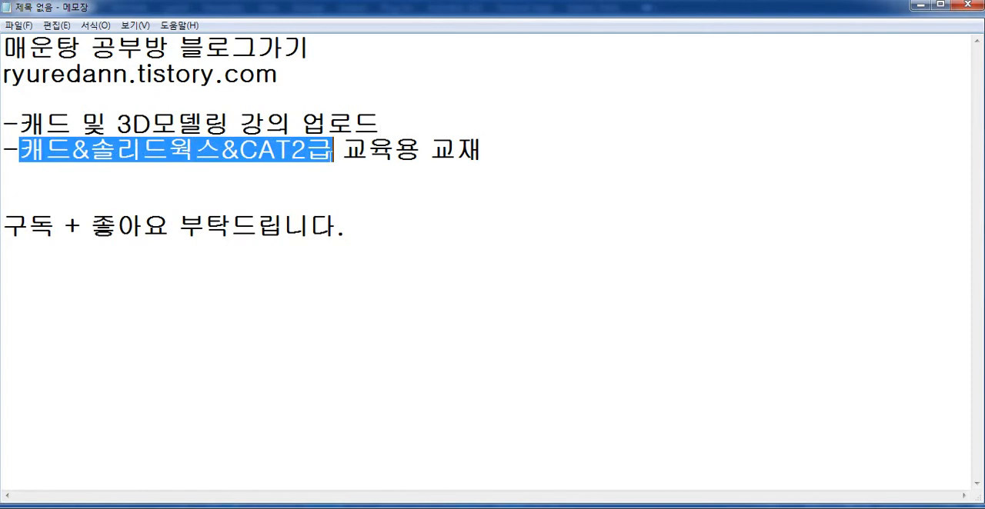
click(368, 150)
drag(483, 150, 46, 150)
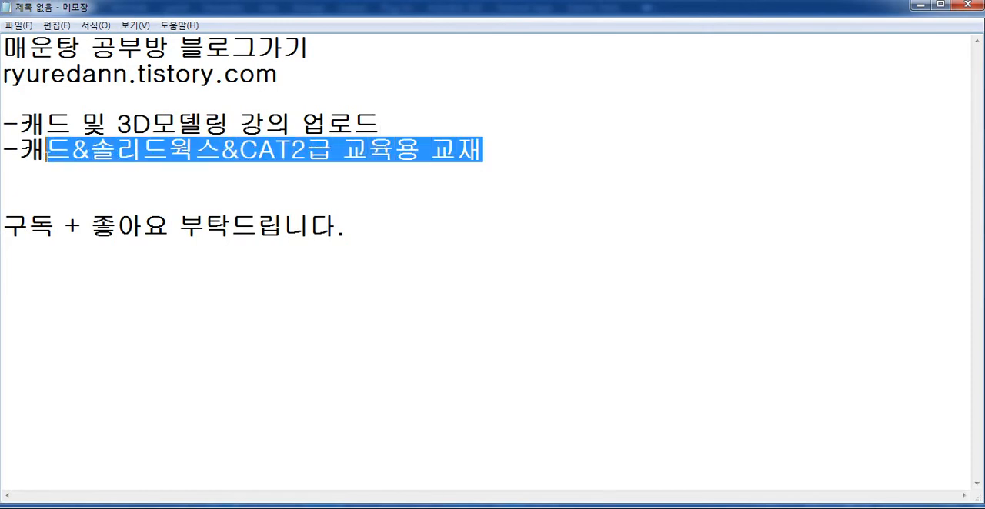
click(82, 74)
drag(25, 74, 217, 74)
click(279, 74)
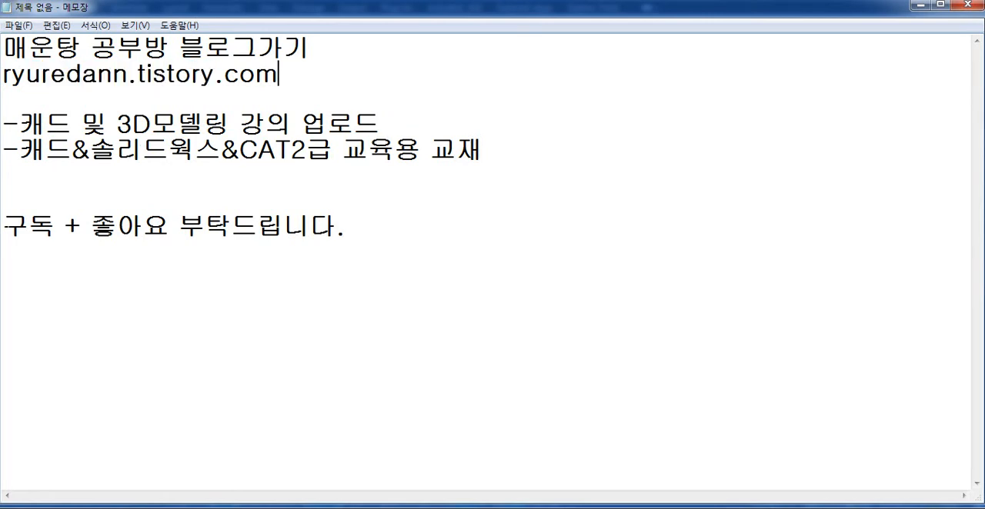
- Highlight the subscribe-and-like request at the end of the note, then clear the selection
drag(3, 226, 169, 226)
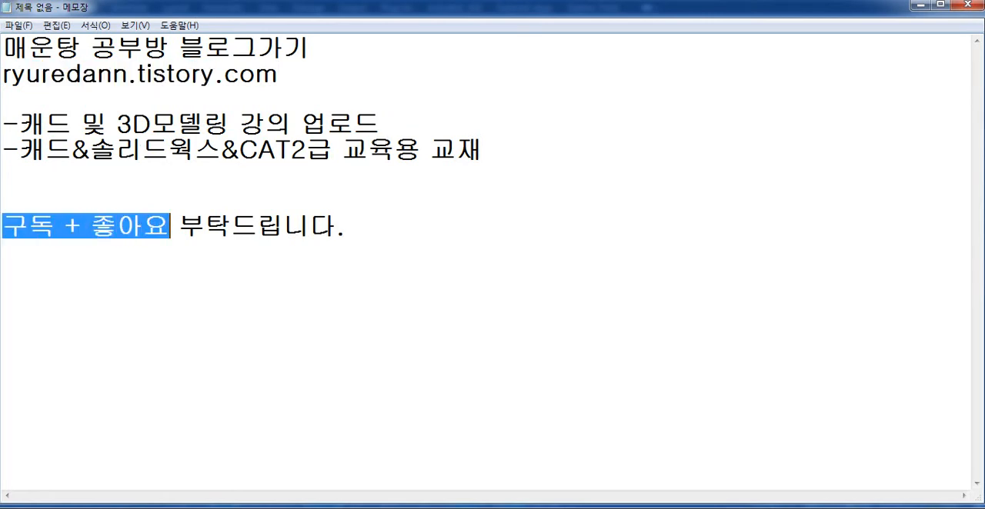
click(347, 227)
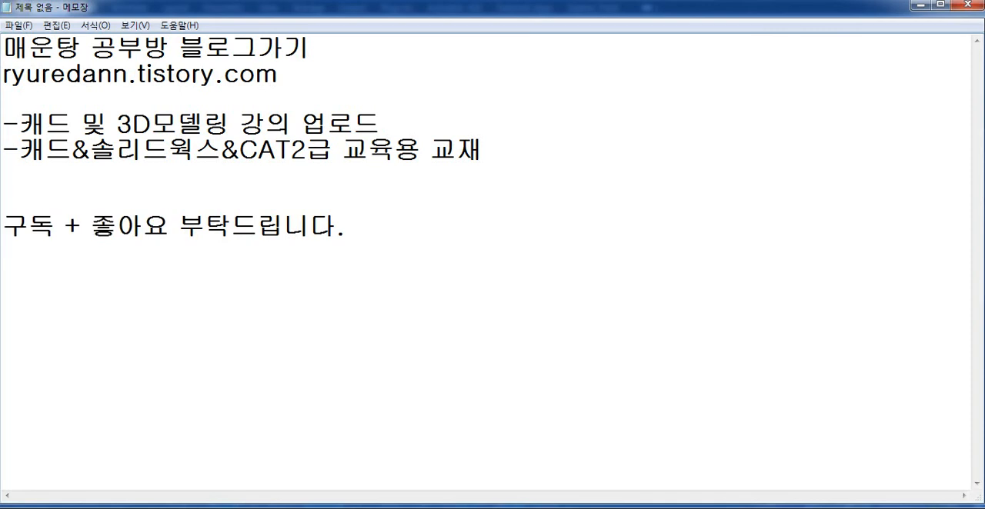
key(shift+Left)
key(shift+Left)
key(shift+Left)
key(shift+Left)
key(shift+Left)
key(shift+Left)
key(shift+Left)
key(shift+Left)
key(shift+Left)
key(shift+Left)
key(shift+Left)
key(shift+Left)
key(shift+Left)
key(shift+Left)
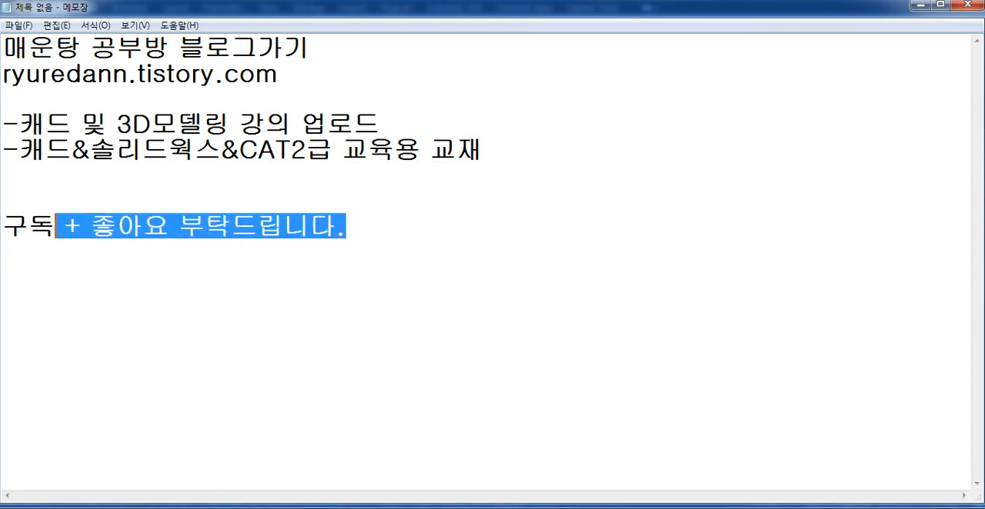
key(Down)
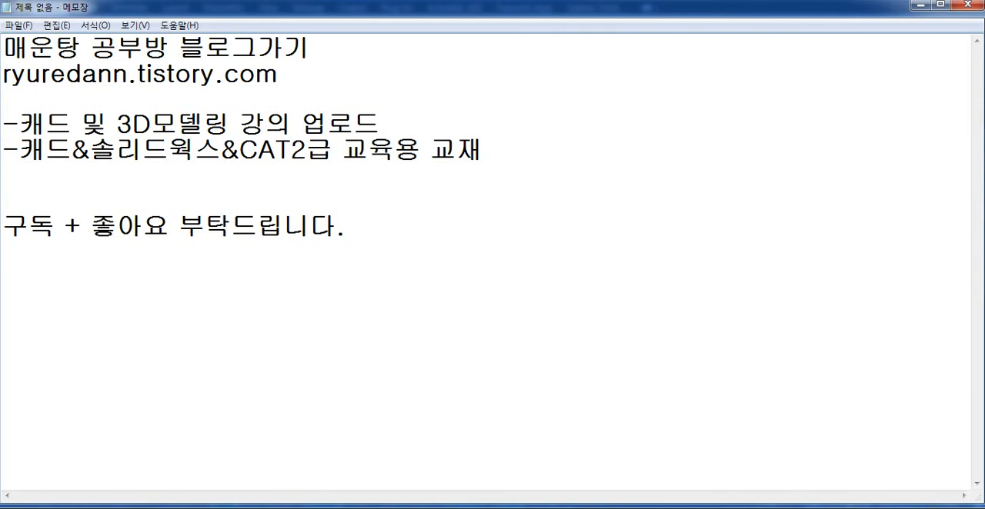